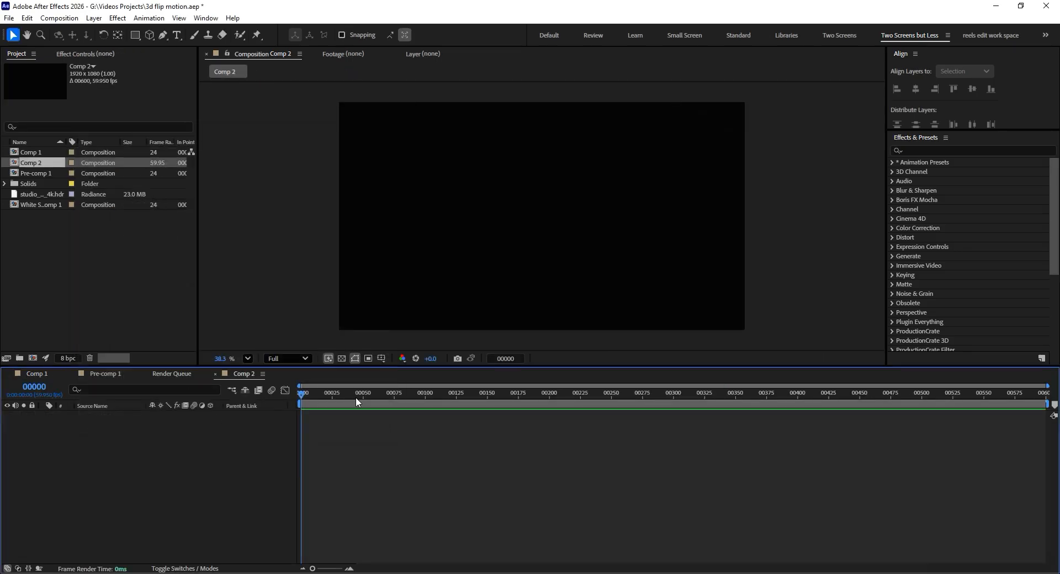
- Draw a white rectangle that nearly fills the composition and center it in the frame
{"action": "left_click_drag", "start_coordinate": [356, 393], "coordinate": [317, 394]}
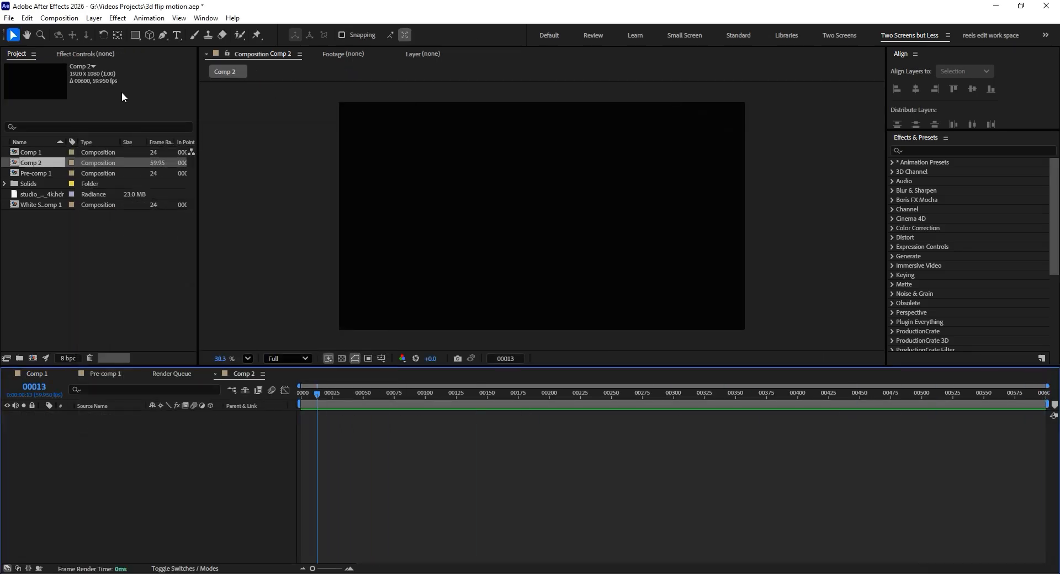
{"action": "left_click", "coordinate": [134, 37]}
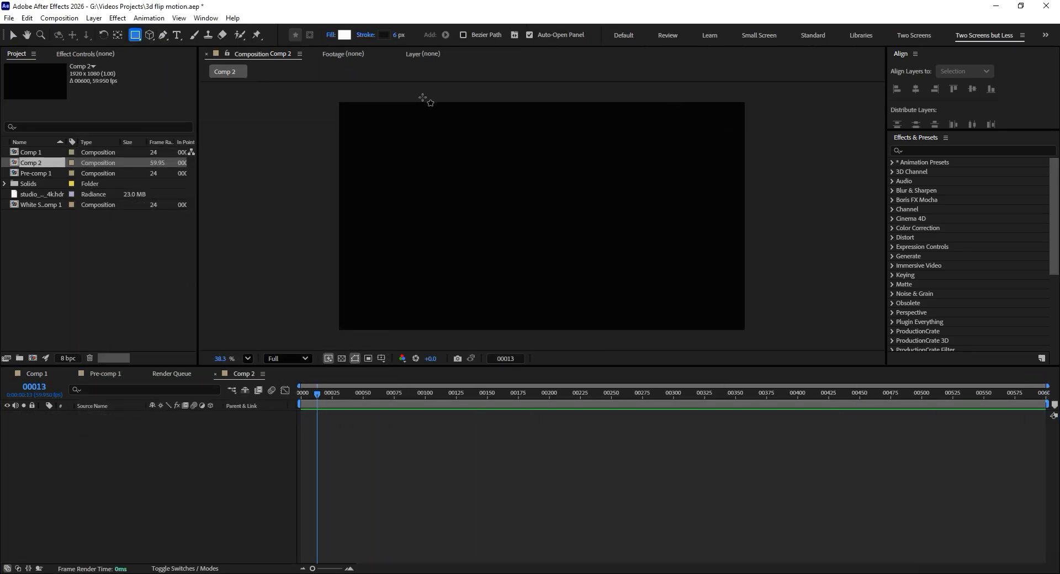
{"action": "left_click_drag", "start_coordinate": [362, 123], "coordinate": [732, 323]}
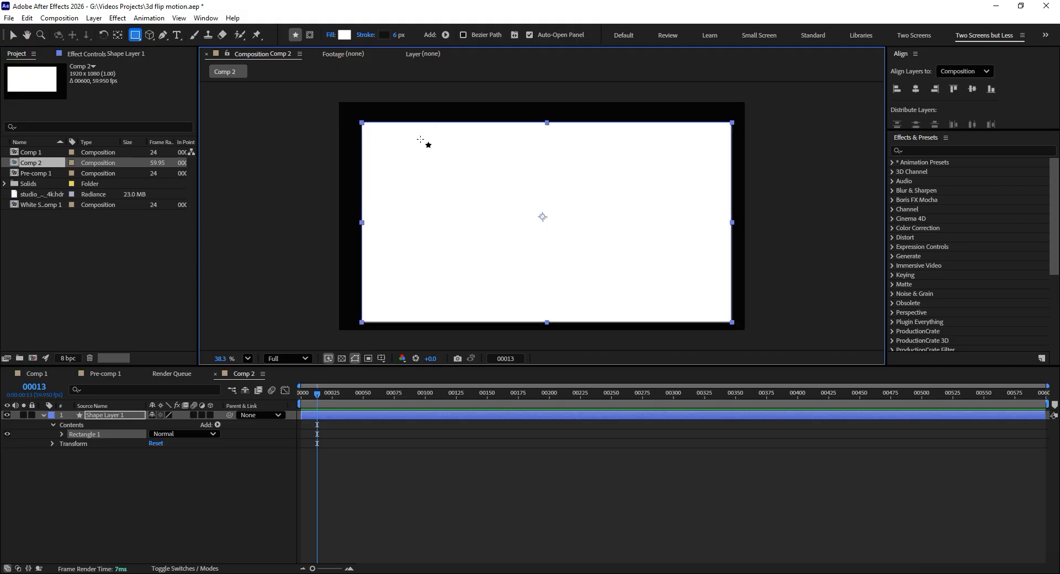
{"action": "key", "text": "ctrl+Home"}
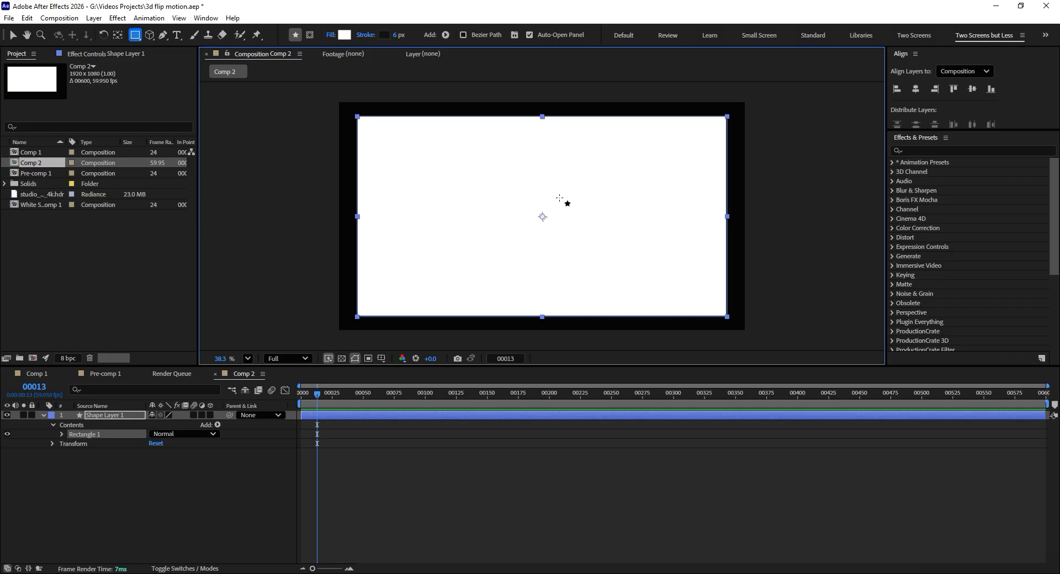
- Draw a large circle from the rectangle's center with the Ellipse tool and align it with the middle of the frame
{"action": "left_click_drag", "start_coordinate": [134, 35], "coordinate": [166, 59]}
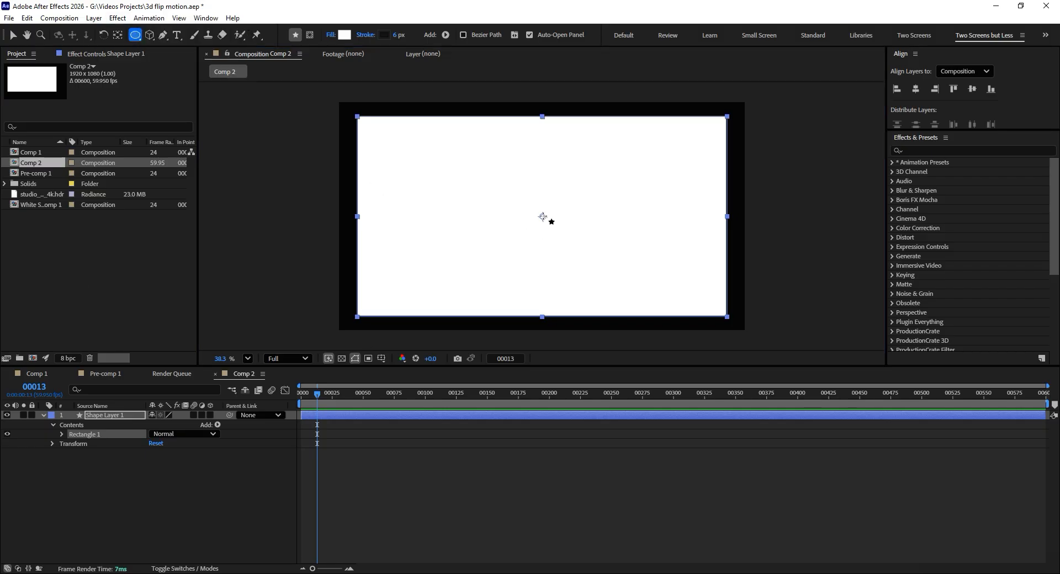
{"action": "left_click_drag", "start_coordinate": [543, 217], "coordinate": [605, 300]}
{"action": "key", "text": "Caps_Lock"}
{"action": "key", "text": "Caps_Lock"}
{"action": "left_click", "coordinate": [12, 34]}
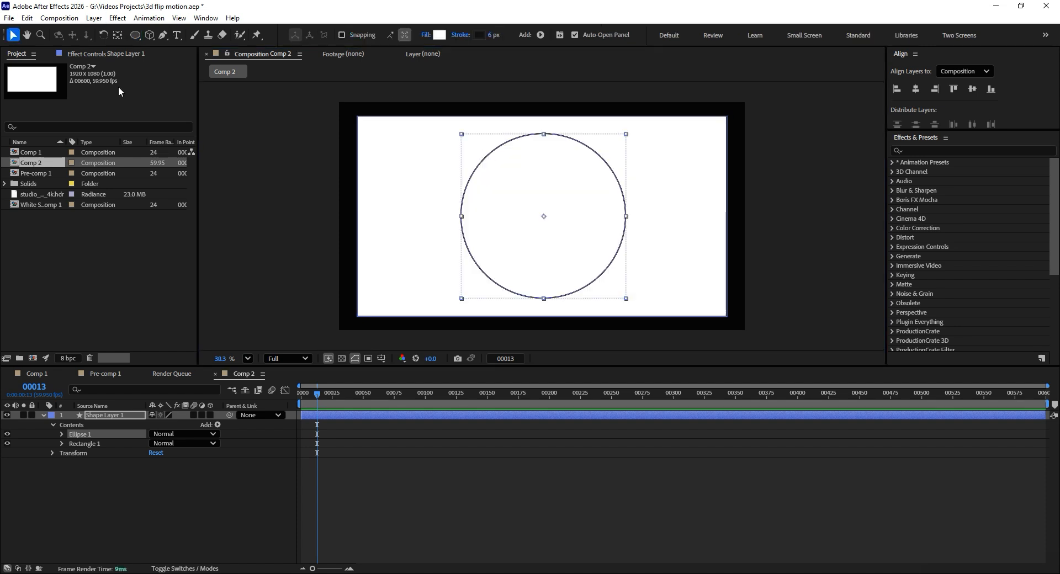
{"action": "left_click", "coordinate": [586, 148]}
{"action": "left_click_drag", "start_coordinate": [586, 156], "coordinate": [586, 161]}
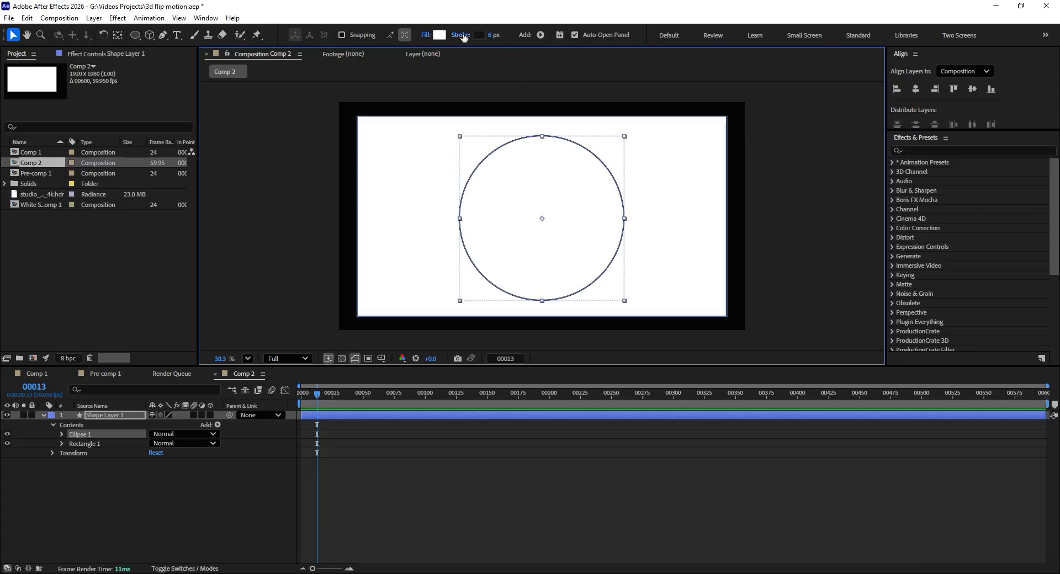
- Set the stroke of both the circle and the rectangle to None
{"action": "left_click", "coordinate": [463, 35]}
{"action": "left_click", "coordinate": [471, 264]}
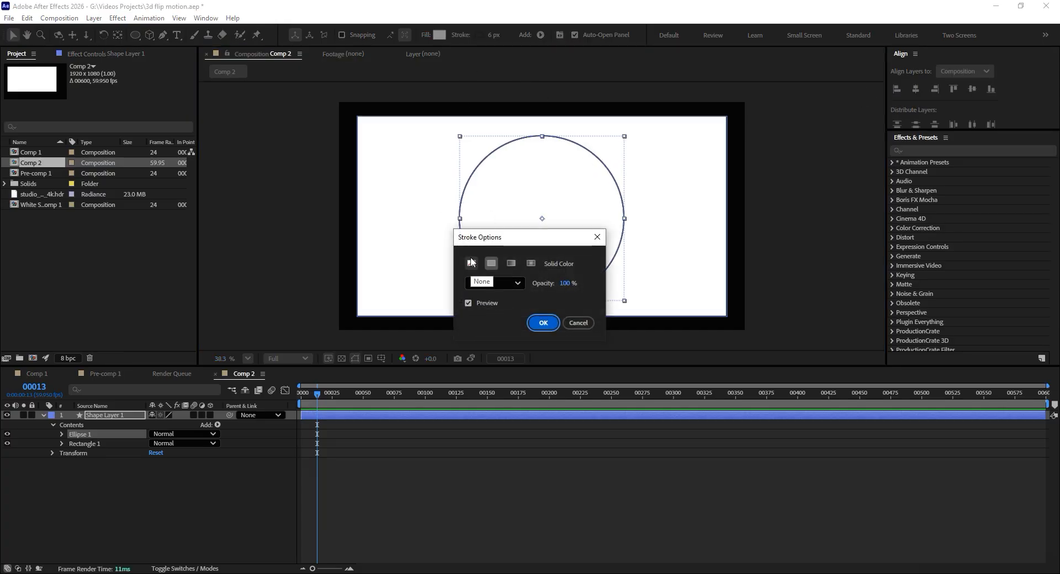
{"action": "left_click", "coordinate": [548, 323]}
{"action": "left_click", "coordinate": [338, 238]}
{"action": "left_click", "coordinate": [383, 232]}
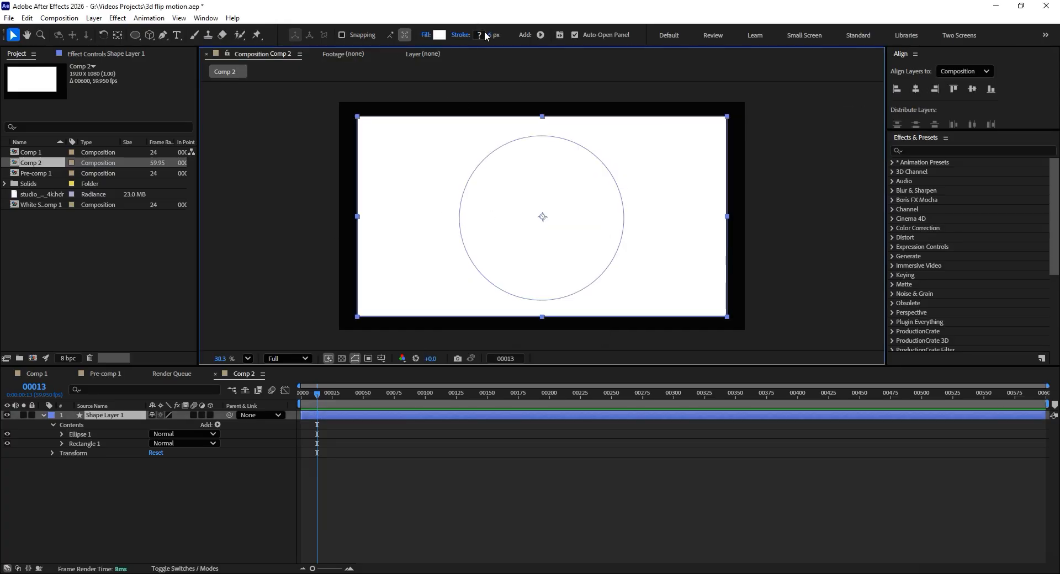
{"action": "left_click", "coordinate": [485, 35]}
{"action": "left_click", "coordinate": [744, 294]}
{"action": "left_click", "coordinate": [461, 35]}
{"action": "left_click", "coordinate": [467, 262]}
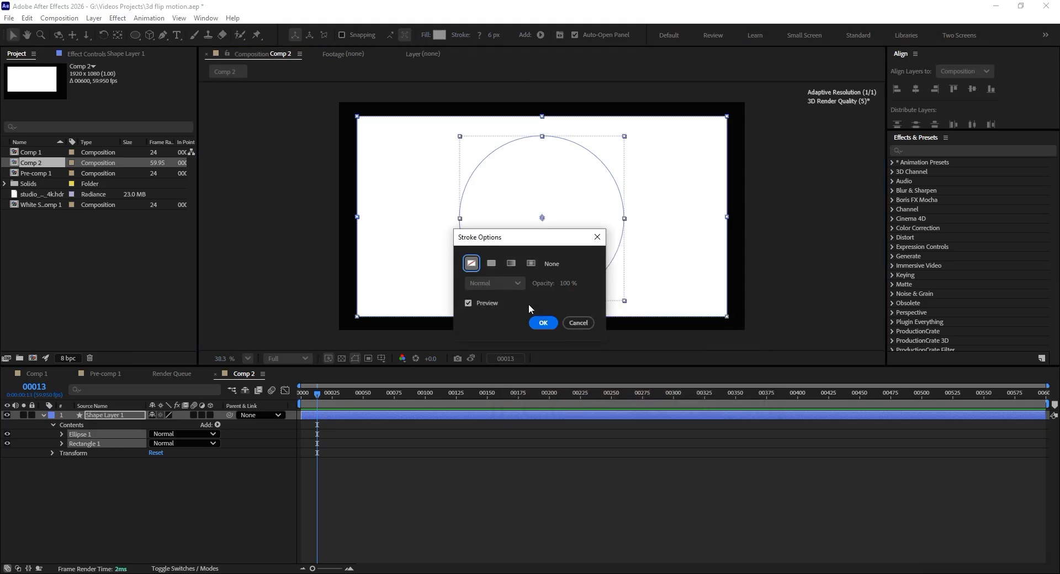
{"action": "left_click", "coordinate": [544, 322]}
{"action": "left_click", "coordinate": [232, 498]}
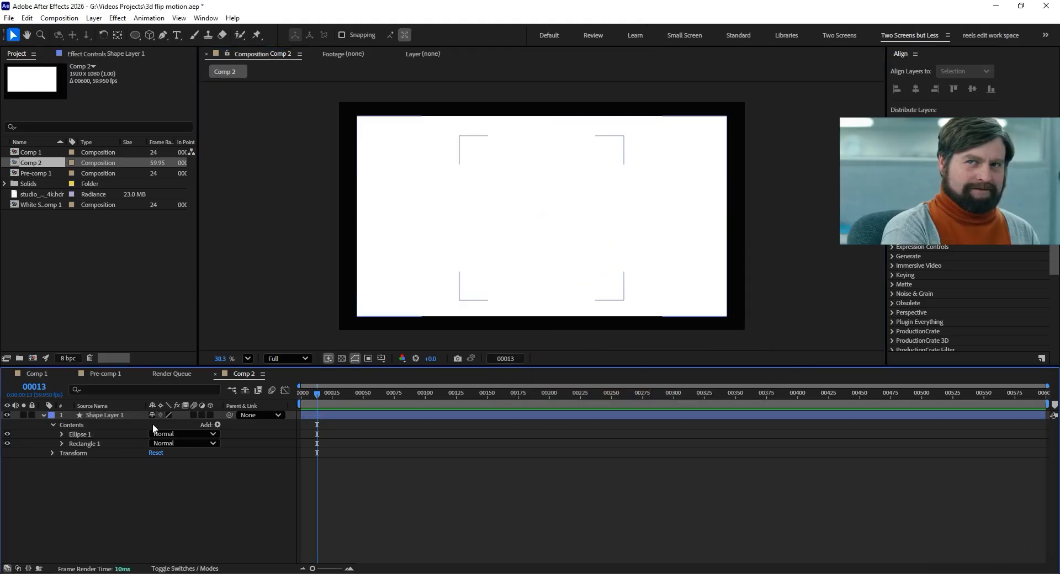
- Nest the Ellipse 1 group inside Rectangle 1, directly below Rectangle Path 1
{"action": "left_click", "coordinate": [74, 435]}
{"action": "left_click", "coordinate": [72, 444]}
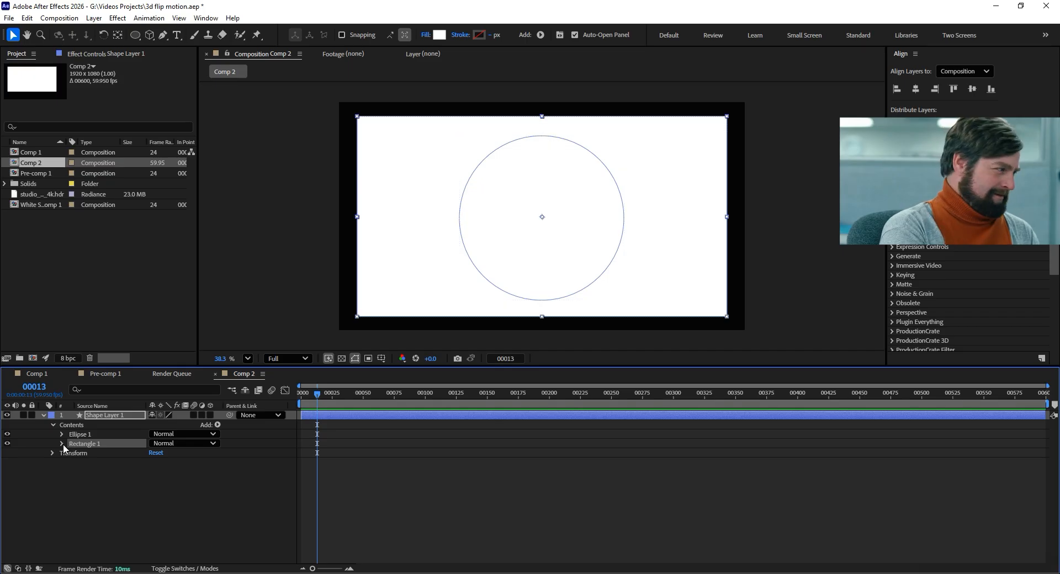
{"action": "left_click", "coordinate": [61, 444]}
{"action": "mouse_move", "coordinate": [74, 435]}
{"action": "left_mouse_down"}
{"action": "mouse_move", "coordinate": [92, 476]}
{"action": "mouse_move", "coordinate": [104, 447]}
{"action": "left_mouse_up"}
{"action": "left_click", "coordinate": [104, 444]}
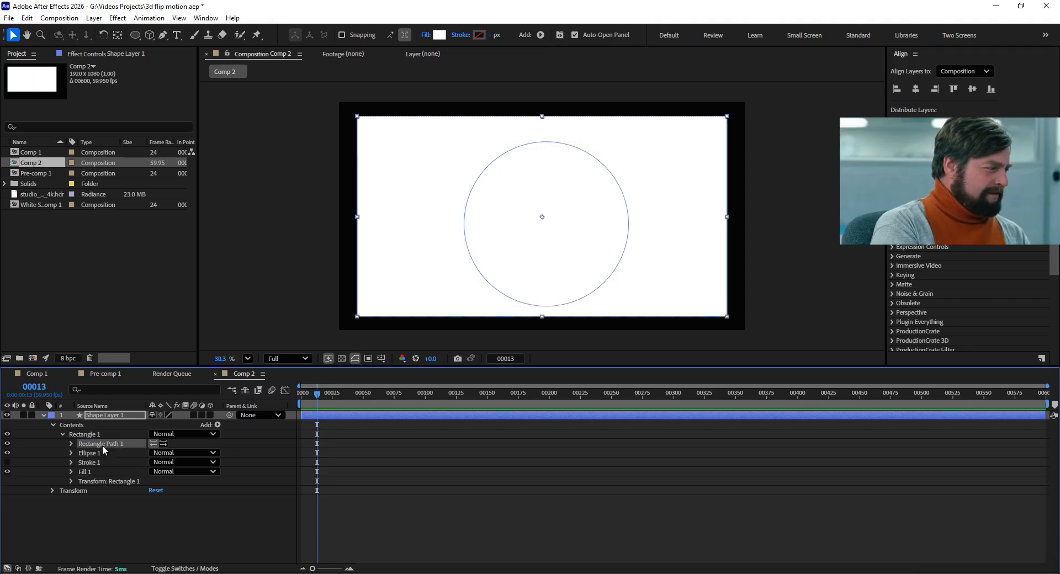
{"action": "left_click", "coordinate": [101, 451]}
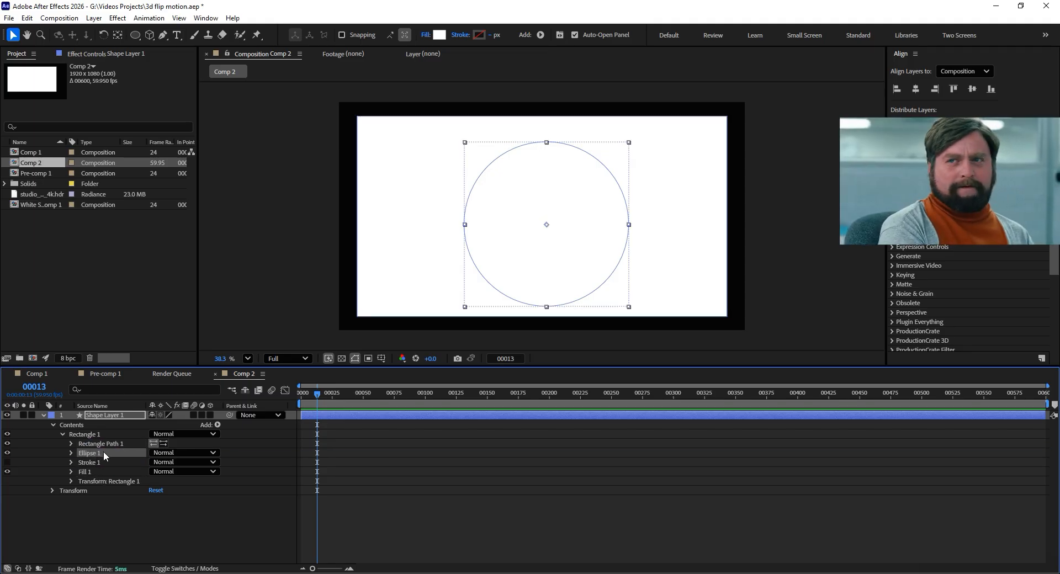
- Add Merge Paths, place it below Ellipse 1 within the Rectangle 1 group, and set its mode to Subtract
{"action": "left_click", "coordinate": [217, 424]}
{"action": "left_click", "coordinate": [288, 305]}
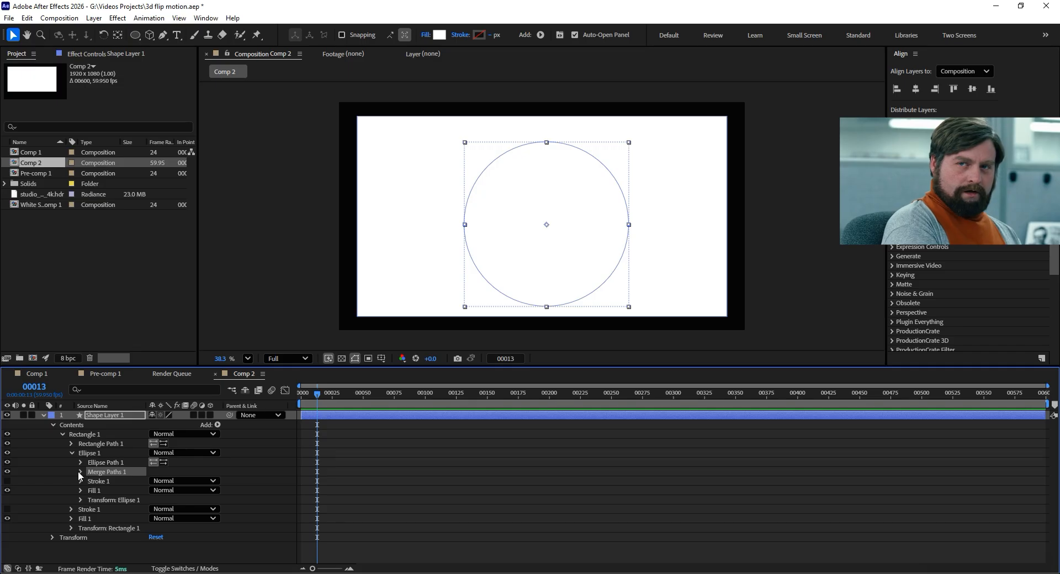
{"action": "left_click_drag", "start_coordinate": [83, 471], "coordinate": [94, 507]}
{"action": "left_click", "coordinate": [71, 500]}
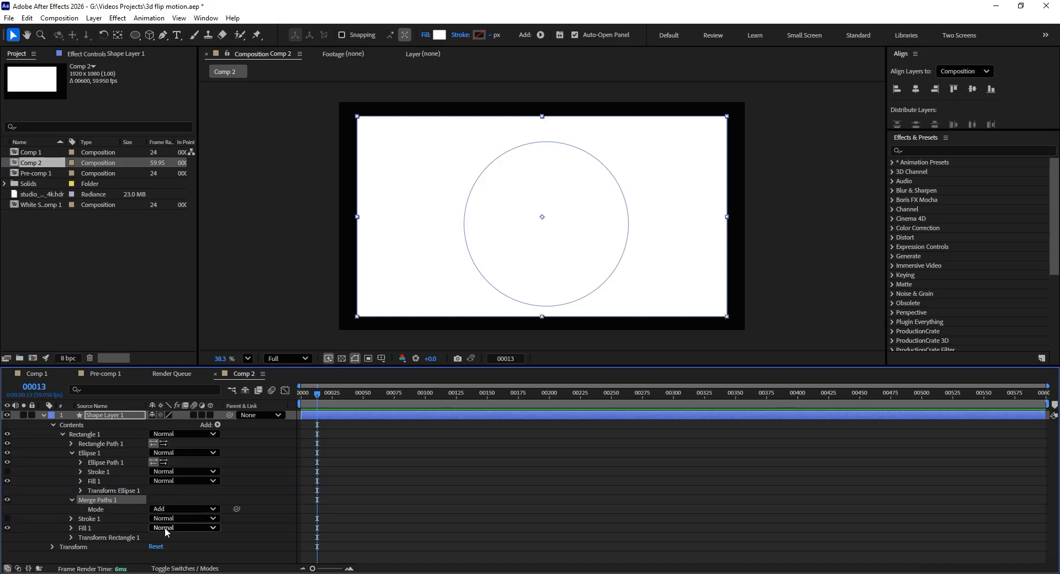
{"action": "left_click", "coordinate": [170, 506]}
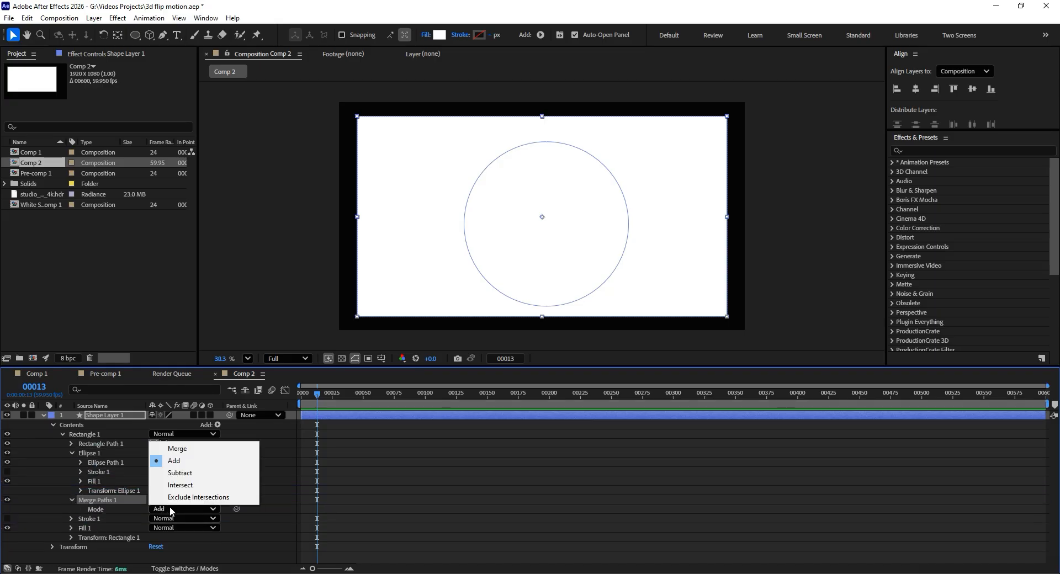
{"action": "left_click", "coordinate": [185, 474]}
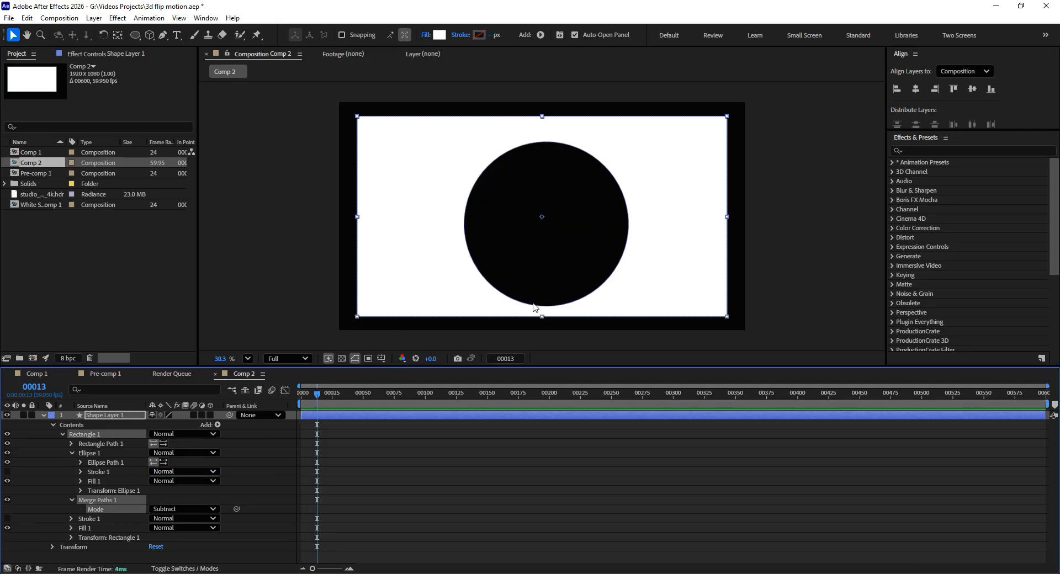
- Move the circular cutout slightly upward so it sits vertically centered in the rectangle
{"action": "double_click", "coordinate": [477, 273]}
{"action": "mouse_move", "coordinate": [536, 259]}
{"action": "left_mouse_down"}
{"action": "mouse_move", "coordinate": [530, 250]}
{"action": "mouse_move", "coordinate": [540, 255]}
{"action": "left_mouse_up"}
{"action": "left_click", "coordinate": [263, 217]}
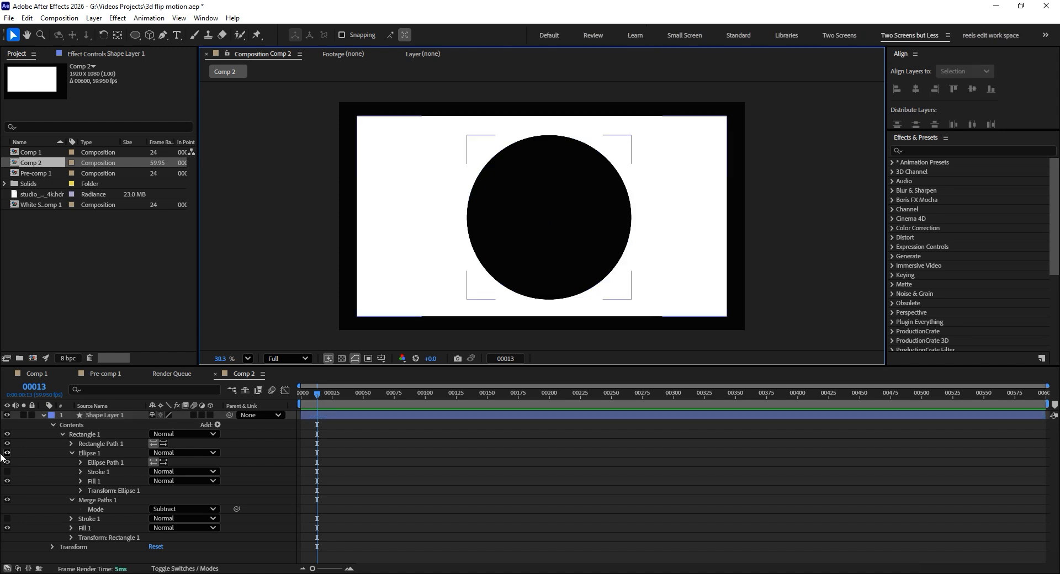
- Turn Shape Layer 1 into a 3D layer and try orbiting the view, restoring the front view
{"action": "left_click", "coordinate": [210, 415]}
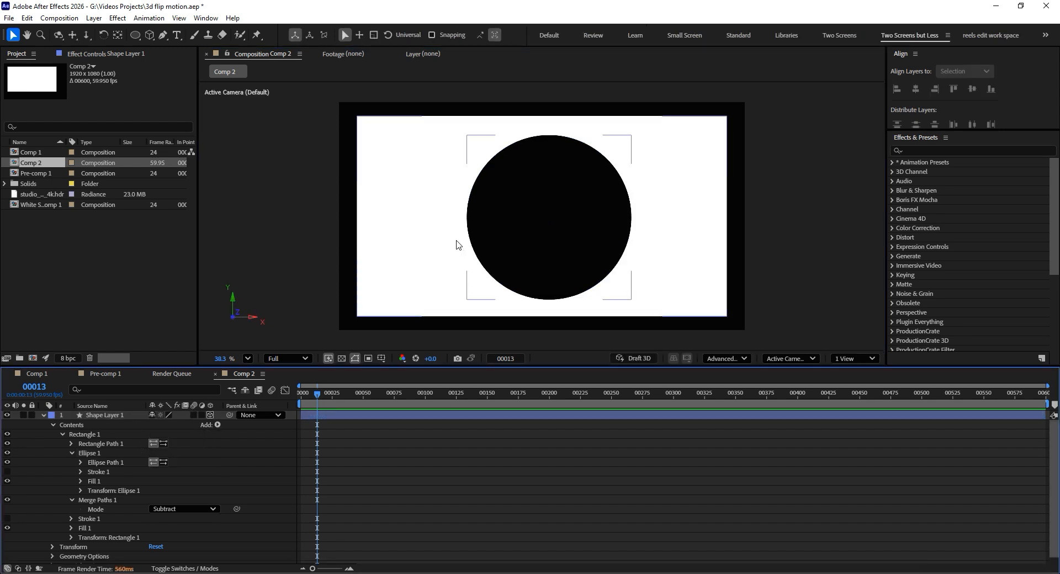
{"action": "key", "text": "c"}
{"action": "left_click_drag", "start_coordinate": [440, 223], "coordinate": [419, 230]}
{"action": "key", "text": "v"}
{"action": "key", "text": "ctrl+z"}
- Set Shape Layer 1's Extrusion Depth to 124 in its geometry options and orbit the view to inspect the thickness
{"action": "scroll", "coordinate": [86, 487], "scroll_direction": "down", "scroll_amount": 2}
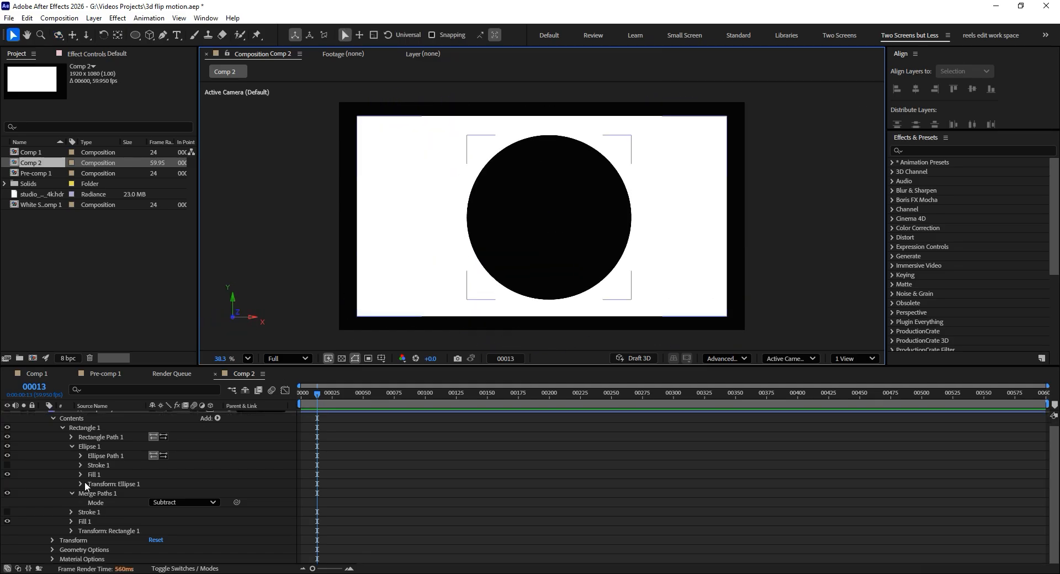
{"action": "scroll", "coordinate": [65, 451], "scroll_direction": "up", "scroll_amount": 1}
{"action": "left_click", "coordinate": [44, 416]}
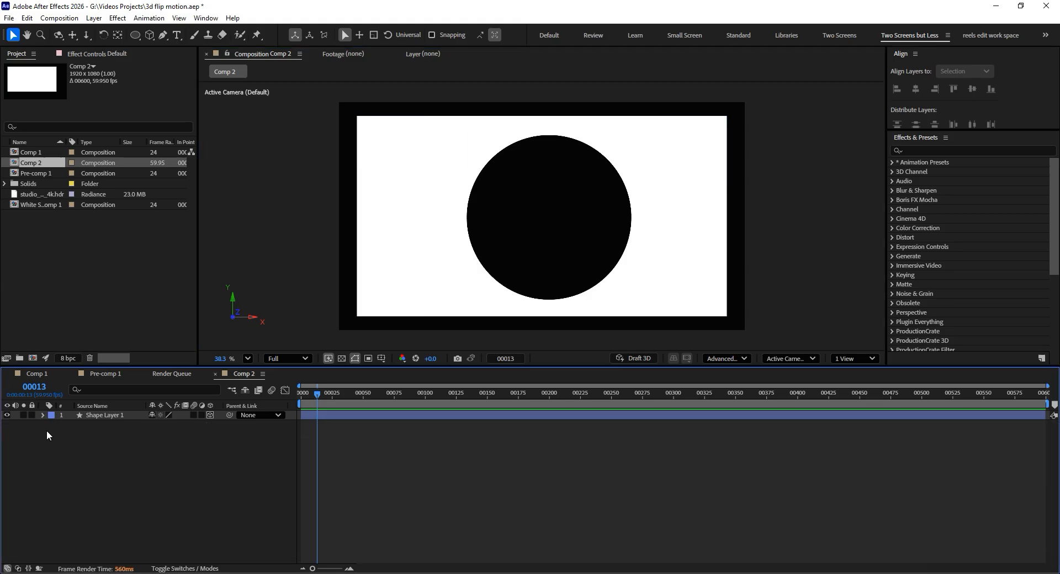
{"action": "left_click", "coordinate": [43, 416]}
{"action": "scroll", "coordinate": [79, 494], "scroll_direction": "down", "scroll_amount": 1}
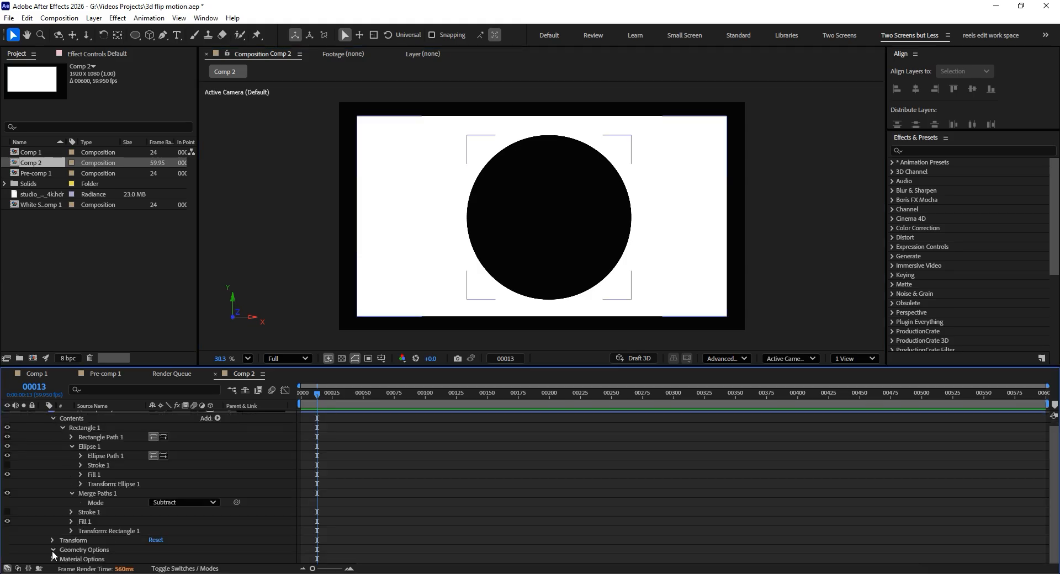
{"action": "left_click_drag", "start_coordinate": [157, 560], "coordinate": [225, 554]}
{"action": "key", "text": "c"}
{"action": "mouse_move", "coordinate": [519, 197]}
{"action": "left_mouse_down"}
{"action": "mouse_move", "coordinate": [569, 214]}
{"action": "mouse_move", "coordinate": [456, 205]}
{"action": "mouse_move", "coordinate": [535, 214]}
{"action": "mouse_move", "coordinate": [520, 210]}
{"action": "left_mouse_up"}
{"action": "key", "text": "v"}
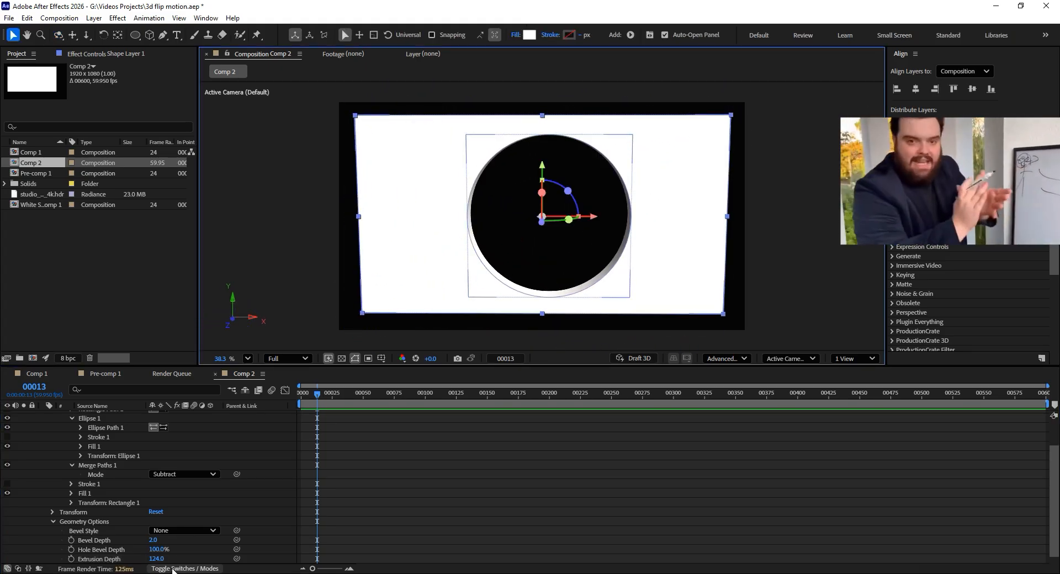
- Reduce Shape Layer 1's Extrusion Depth to 80 and orbit the view to check the cutout's edge
{"action": "left_click_drag", "start_coordinate": [157, 559], "coordinate": [133, 558]}
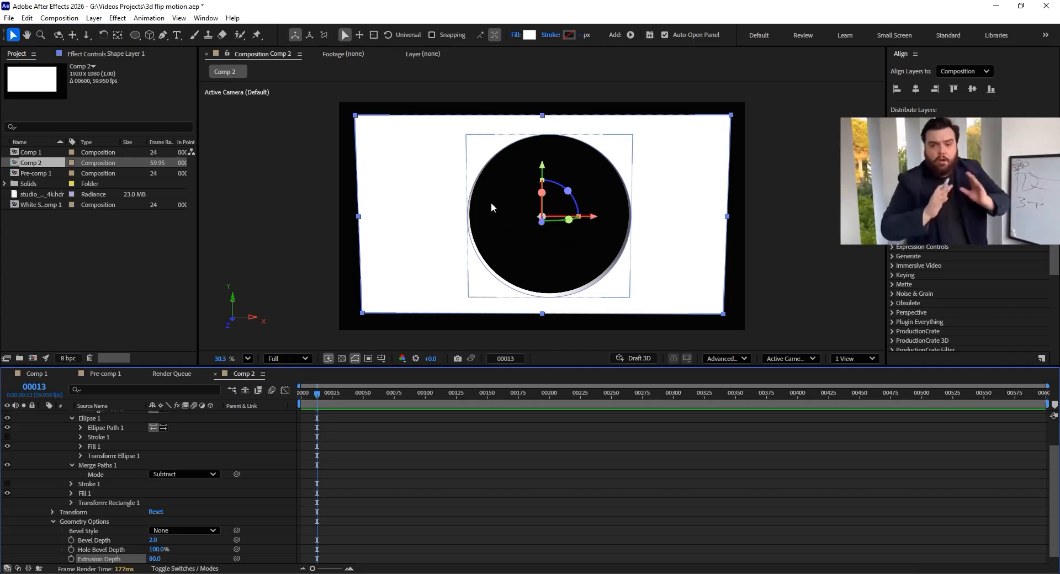
{"action": "key", "text": "c"}
{"action": "left_click_drag", "start_coordinate": [497, 178], "coordinate": [499, 190]}
{"action": "key", "text": "v"}
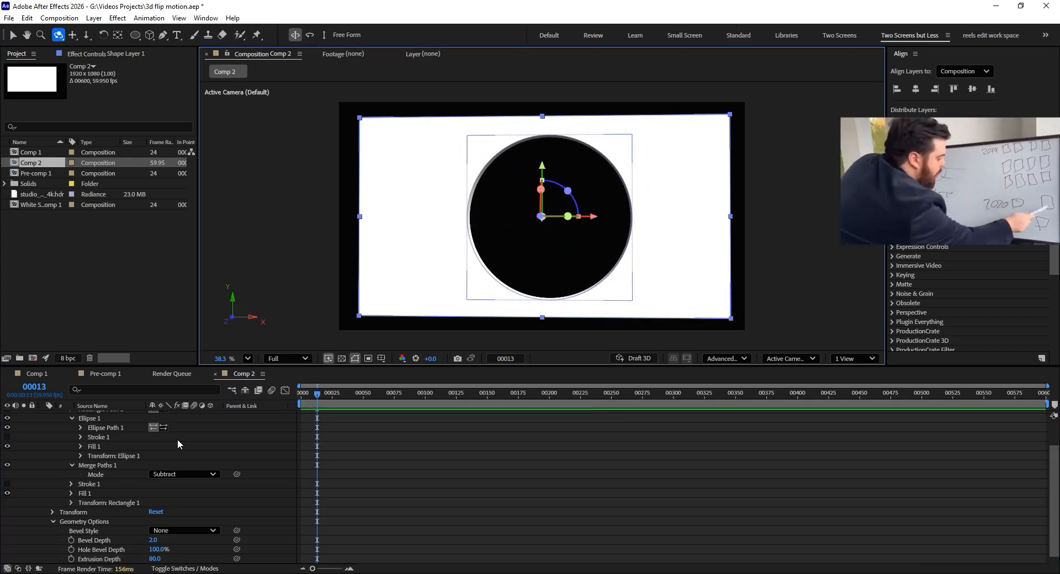
- Copy the Ellipse 1 group from Shape Layer 1 and paste it into a new empty shape layer
{"action": "scroll", "coordinate": [140, 452], "scroll_direction": "up", "scroll_amount": 2}
{"action": "left_click", "coordinate": [94, 453]}
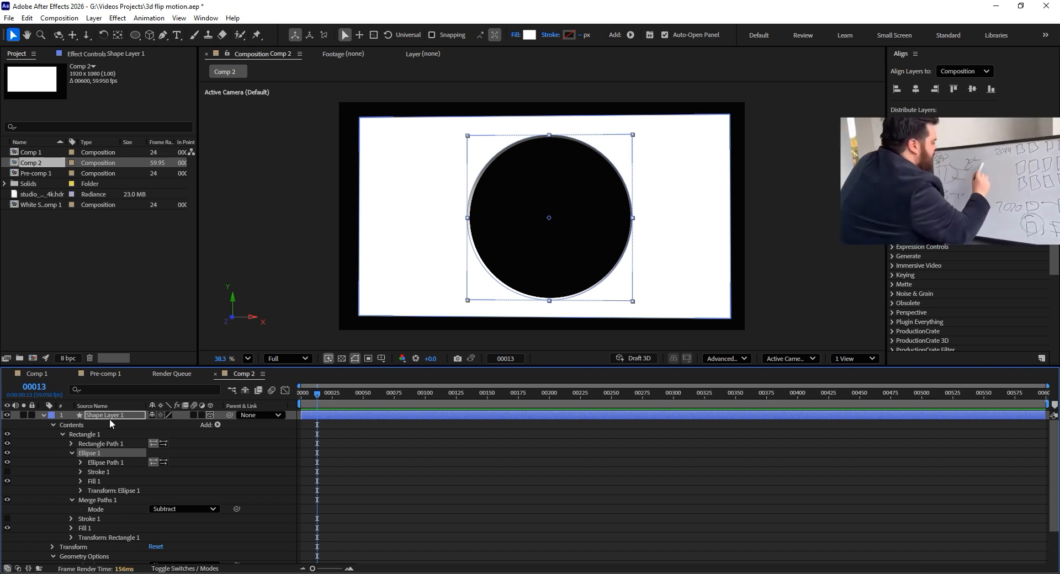
{"action": "left_click", "coordinate": [44, 416]}
{"action": "right_click", "coordinate": [50, 456]}
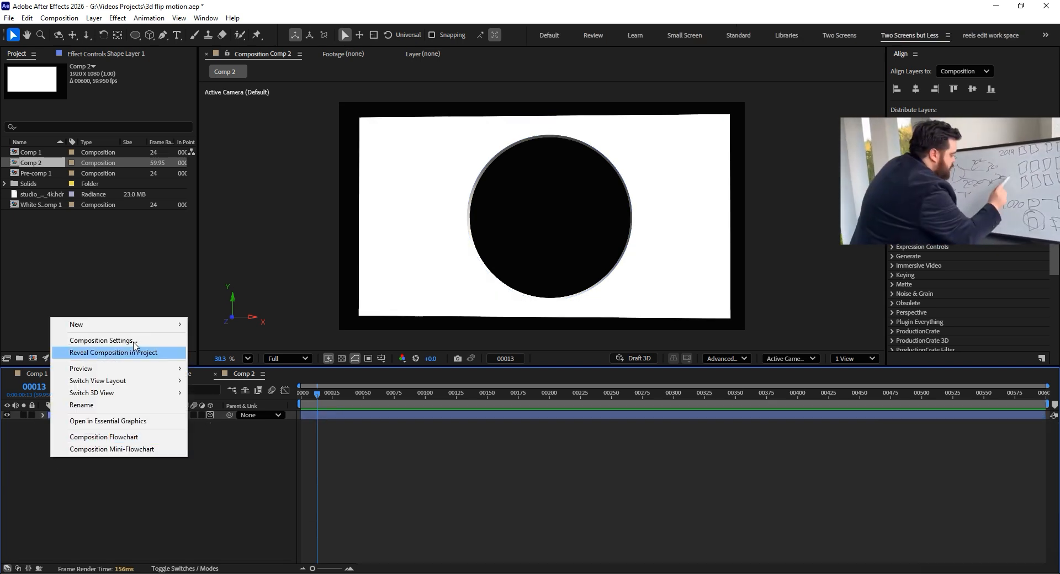
{"action": "mouse_move", "coordinate": [166, 324]}
{"action": "left_click", "coordinate": [221, 402]}
{"action": "key", "text": "q"}
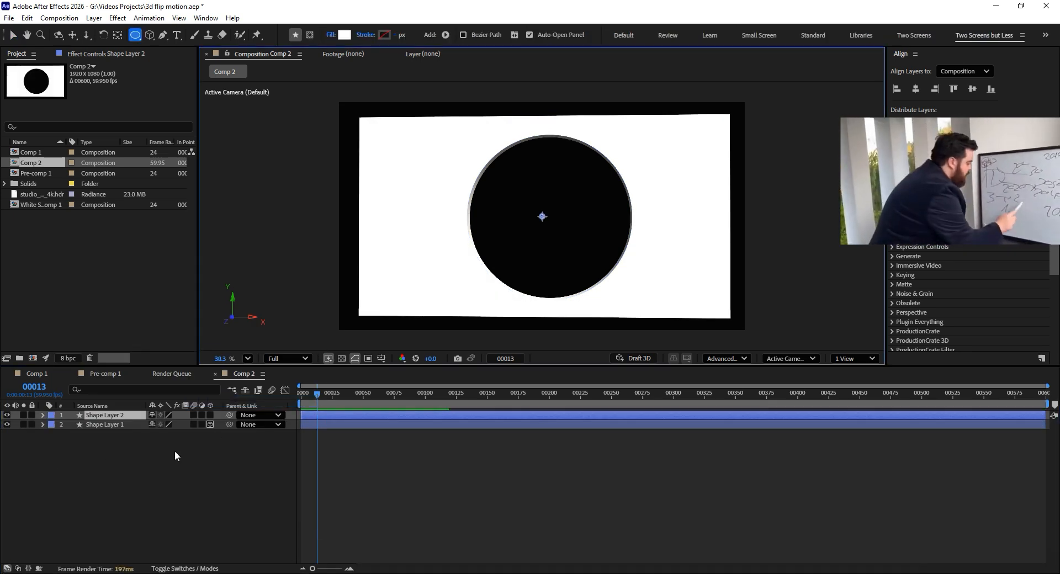
{"action": "key", "text": "ctrl+v"}
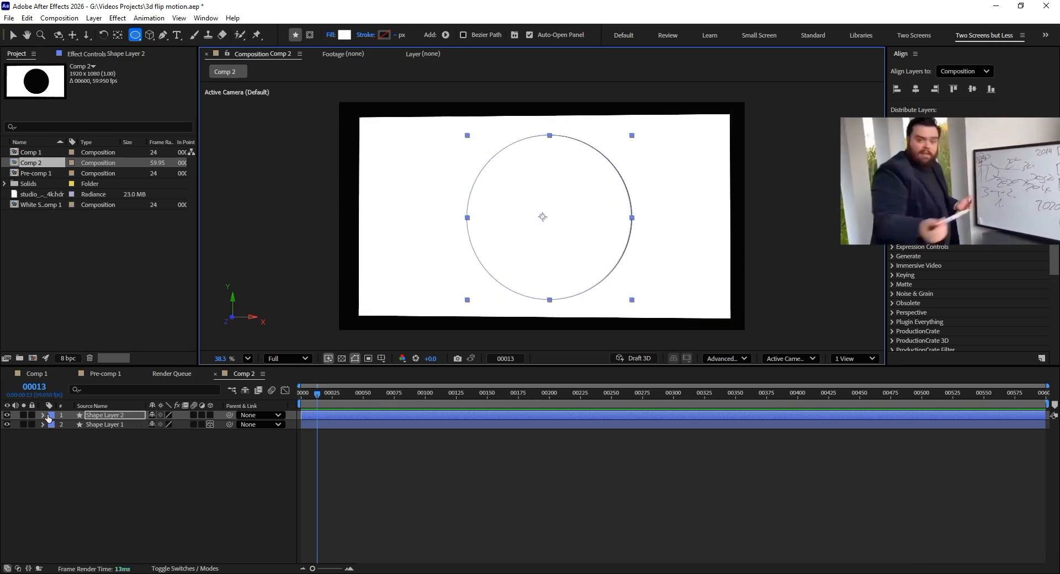
- Make Shape Layer 2 a 3D layer and set its Extrusion Depth to 56
{"action": "left_click", "coordinate": [43, 416]}
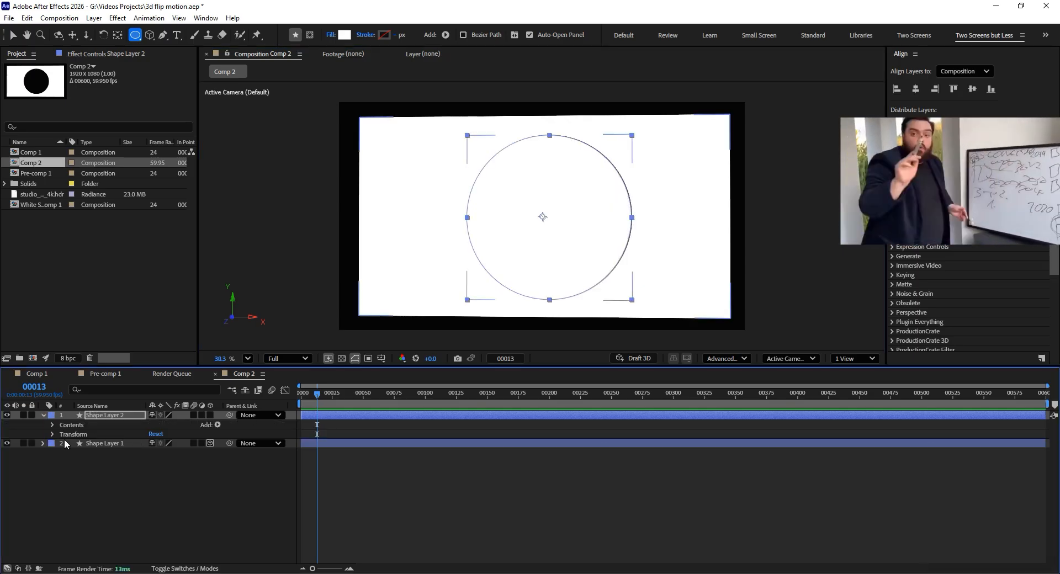
{"action": "left_click", "coordinate": [52, 434]}
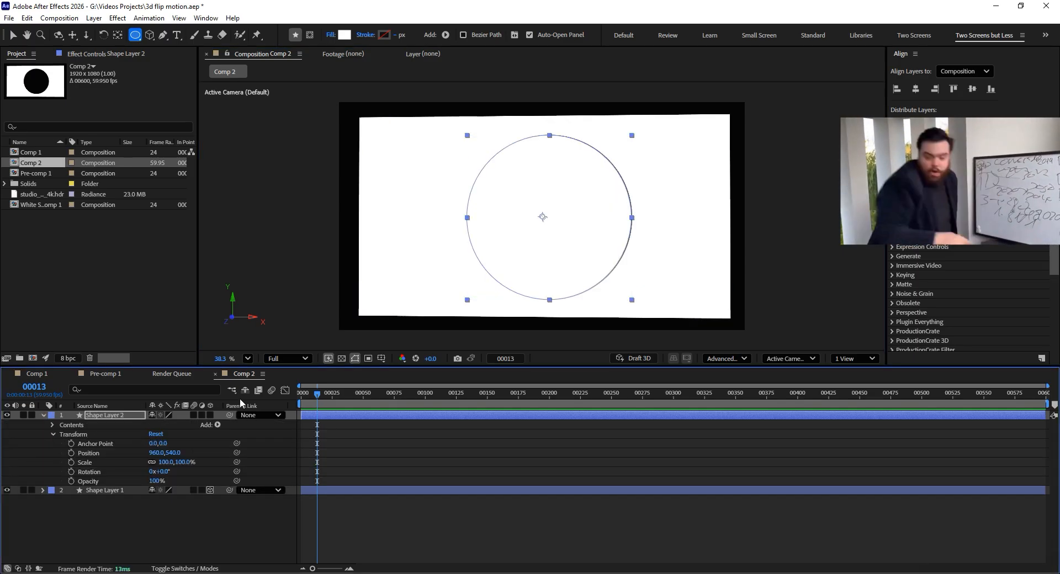
{"action": "left_click", "coordinate": [210, 415]}
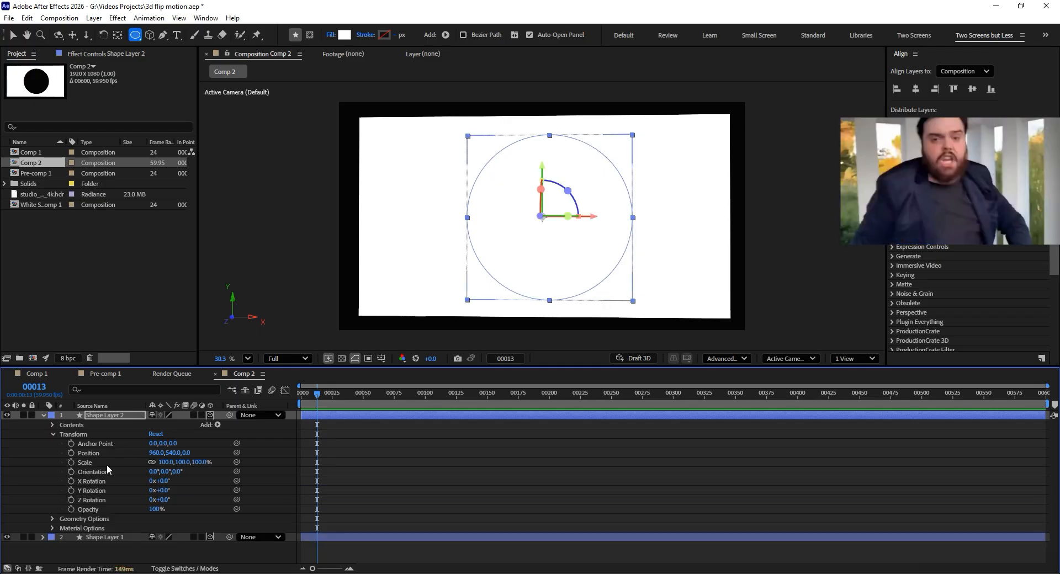
{"action": "left_click", "coordinate": [53, 518]}
{"action": "left_click", "coordinate": [151, 557]}
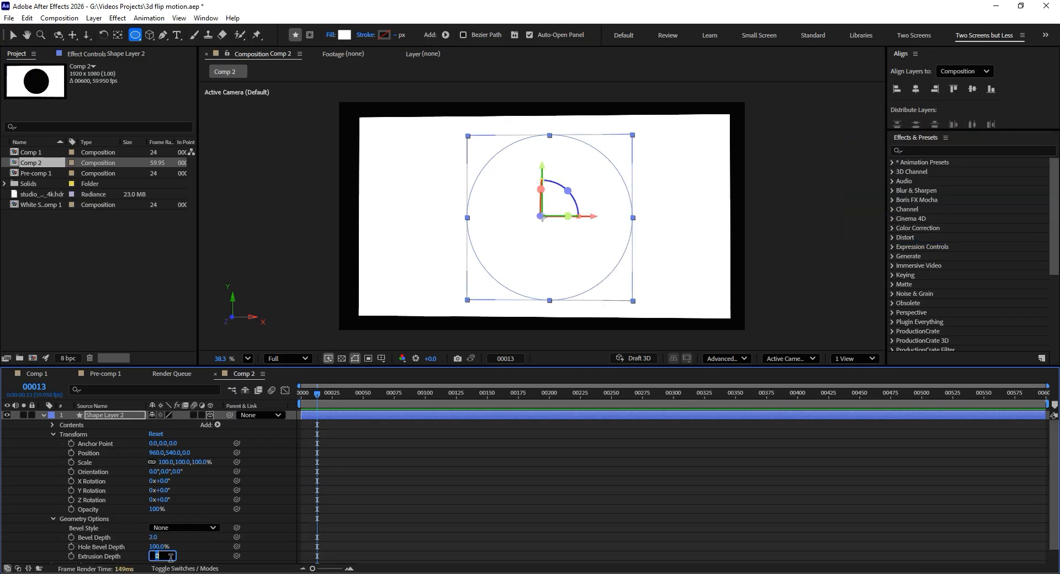
{"action": "type", "text": "56"}
{"action": "key", "text": "Return"}
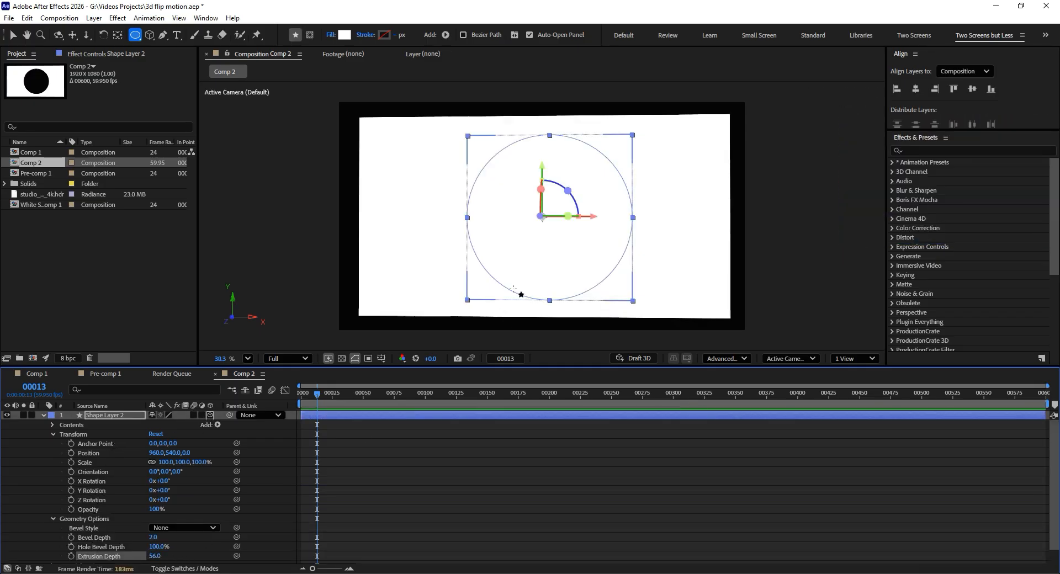
- Center Shape Layer 2's anchor point within the disc
{"action": "key", "text": "c"}
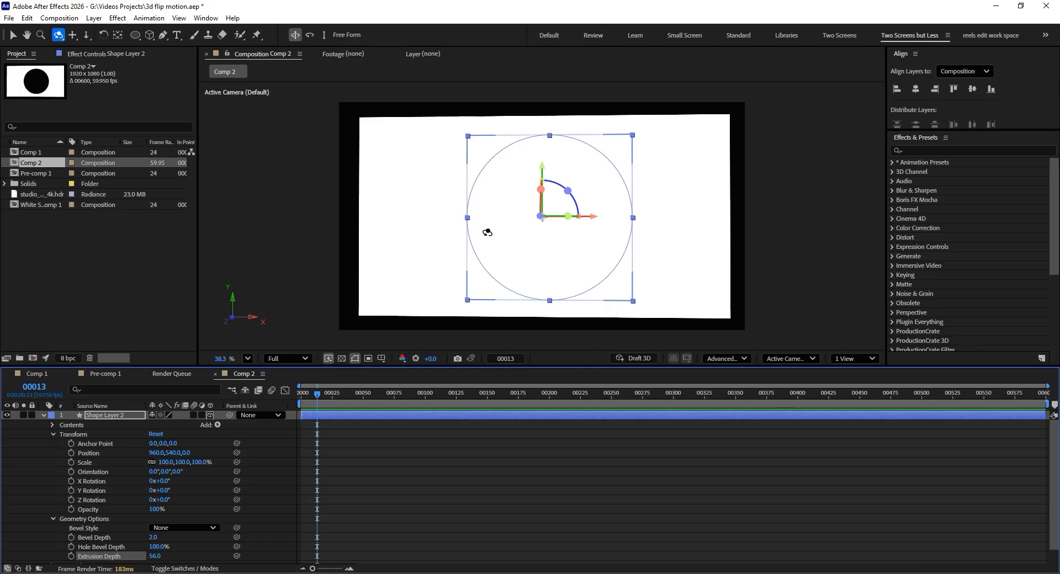
{"action": "mouse_move", "coordinate": [486, 230]}
{"action": "left_mouse_down"}
{"action": "mouse_move", "coordinate": [582, 238]}
{"action": "mouse_move", "coordinate": [471, 234]}
{"action": "mouse_move", "coordinate": [502, 235]}
{"action": "left_mouse_up"}
{"action": "key", "text": "q"}
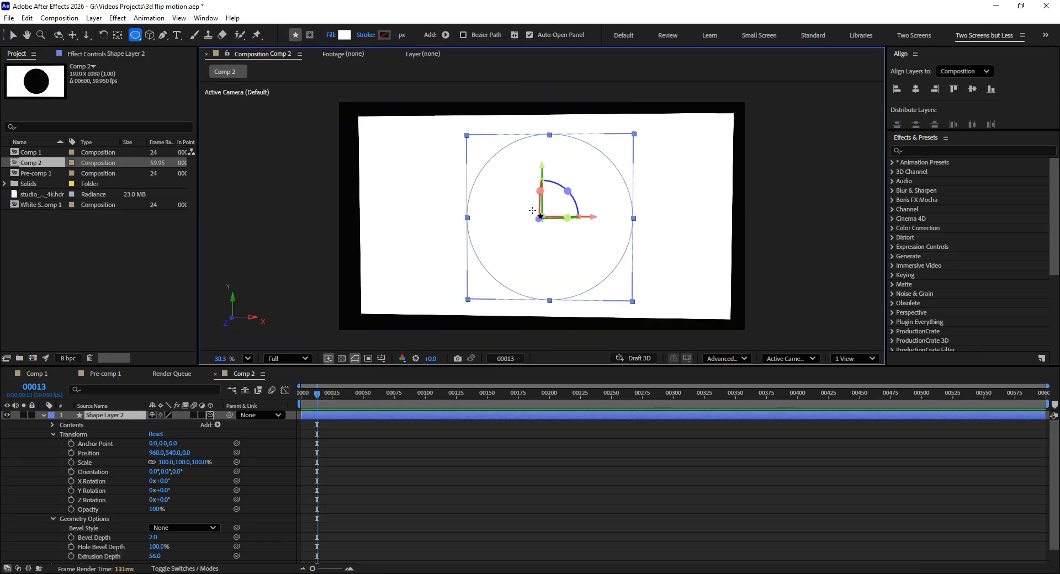
{"action": "key", "text": "ctrl+alt+Home"}
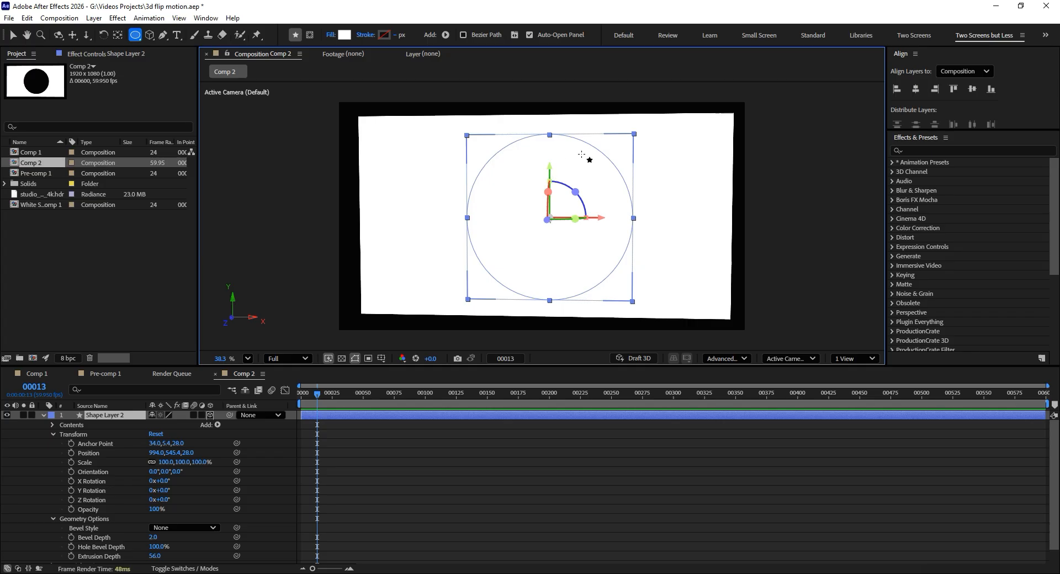
- View the panel from the side and move Shape Layer 2 along the Z axis to a Z position of 39.5
{"action": "key", "text": "c"}
{"action": "left_click_drag", "start_coordinate": [522, 203], "coordinate": [574, 215]}
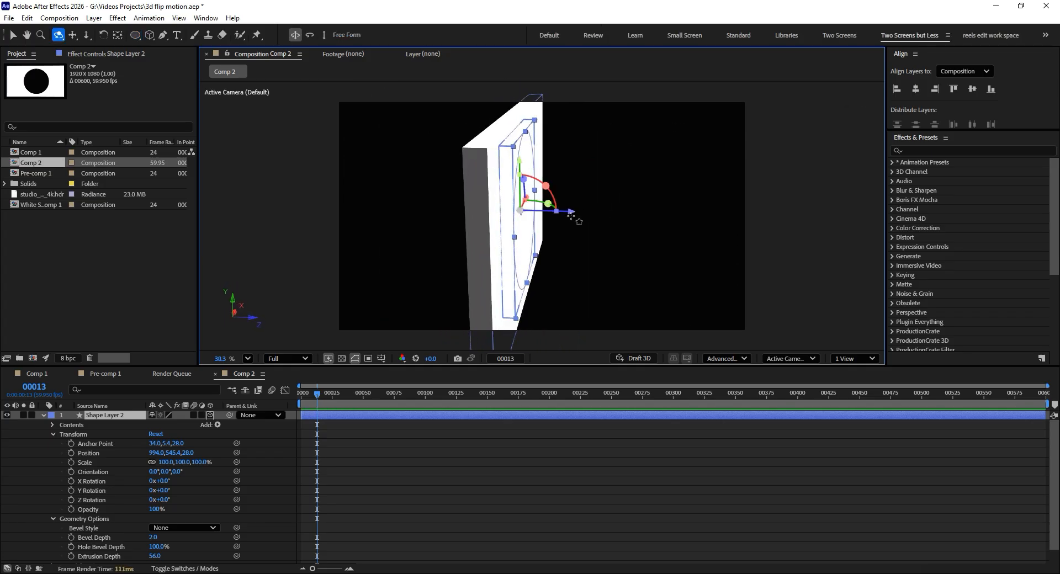
{"action": "key", "text": "q"}
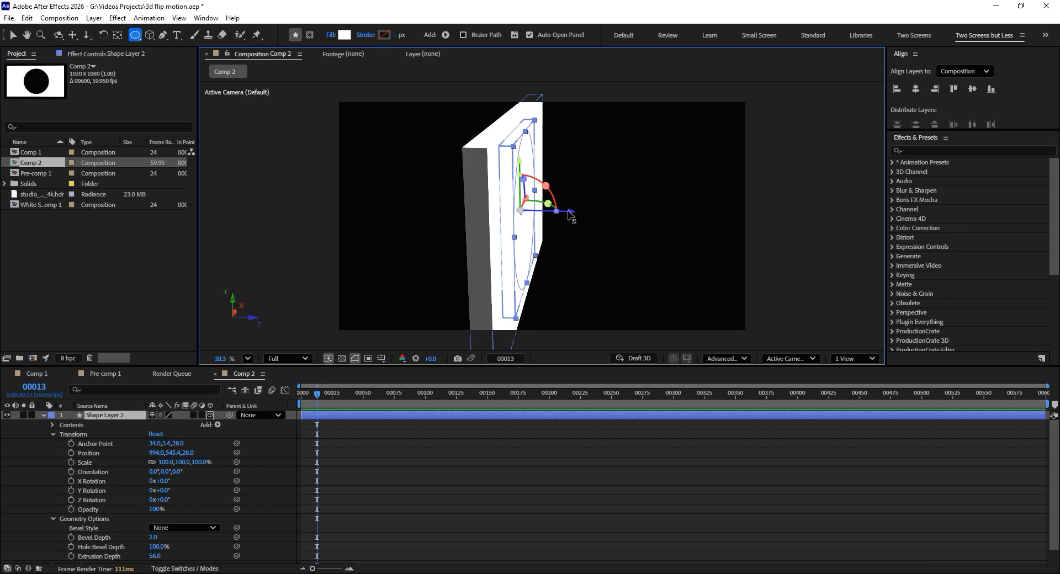
{"action": "key", "text": "v"}
{"action": "left_click_drag", "start_coordinate": [571, 215], "coordinate": [543, 215]}
{"action": "left_click", "coordinate": [641, 232]}
{"action": "key", "text": "c"}
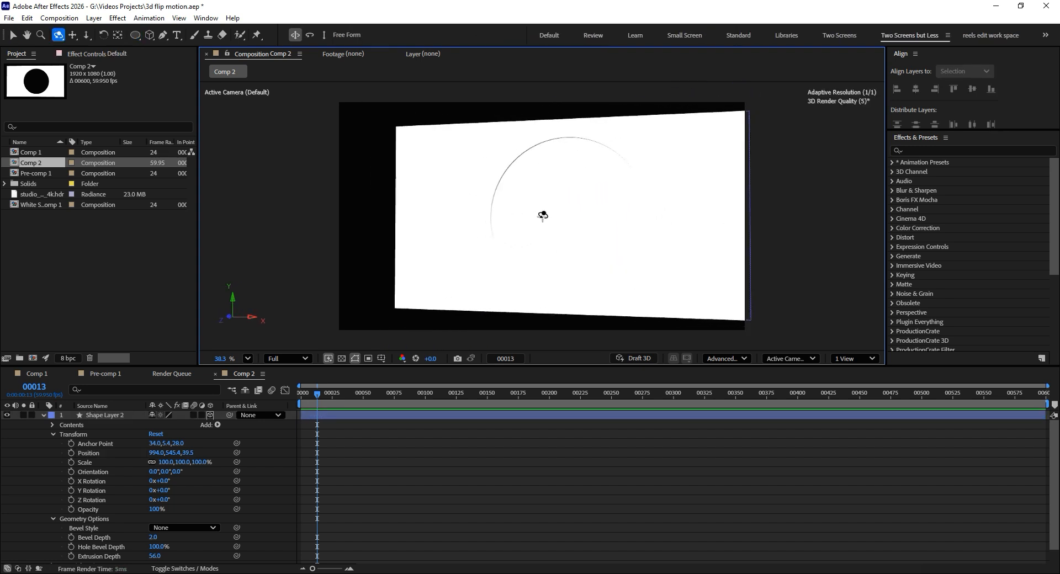
- Change the fill color of the rectangular panel, Shape Layer 1, to a bright blue
{"action": "key", "text": "v"}
{"action": "left_click", "coordinate": [421, 199]}
{"action": "left_click", "coordinate": [530, 34]}
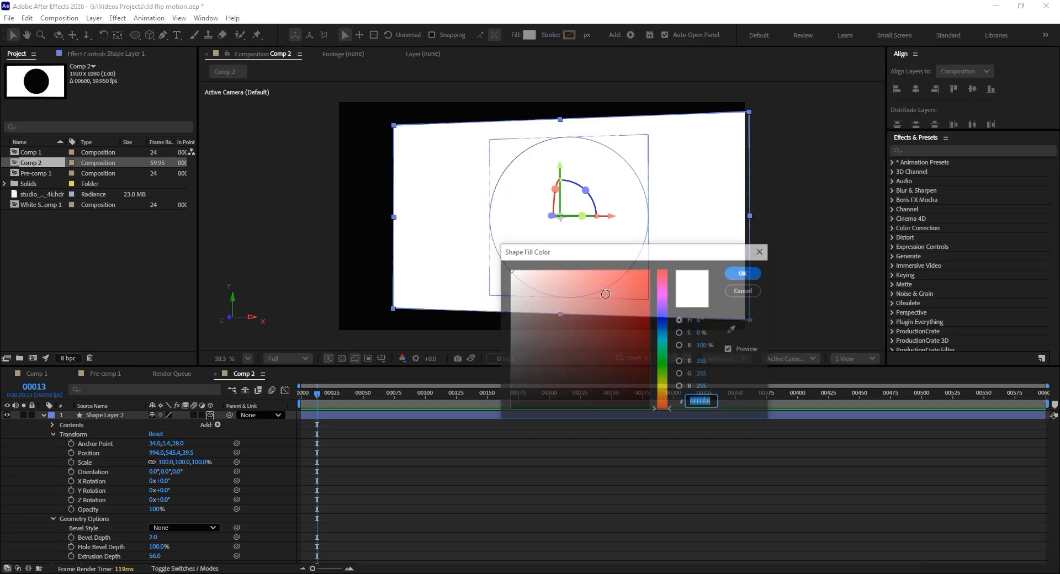
{"action": "left_click", "coordinate": [662, 336]}
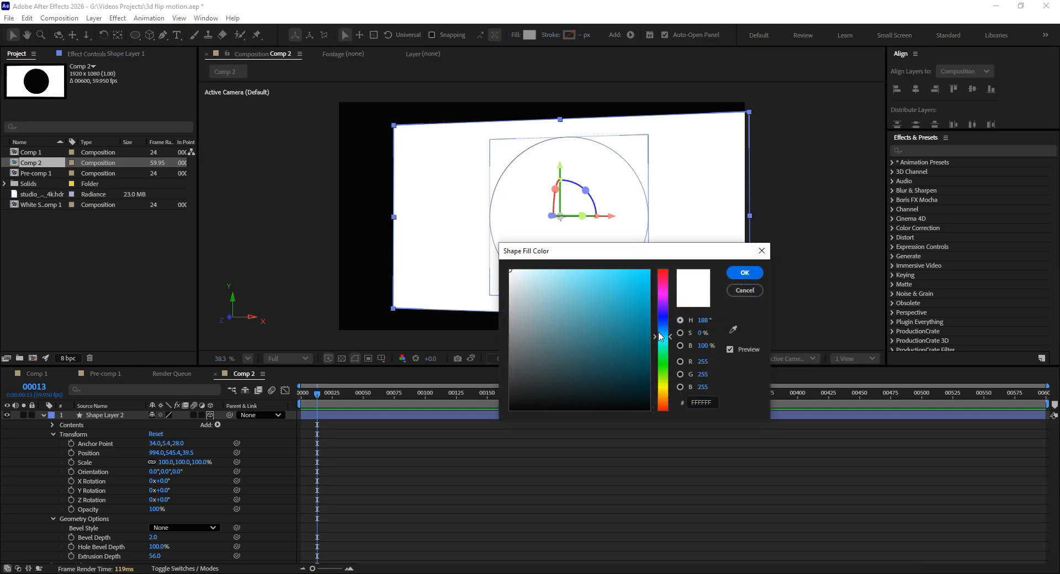
{"action": "left_click", "coordinate": [740, 273]}
{"action": "left_click", "coordinate": [534, 36]}
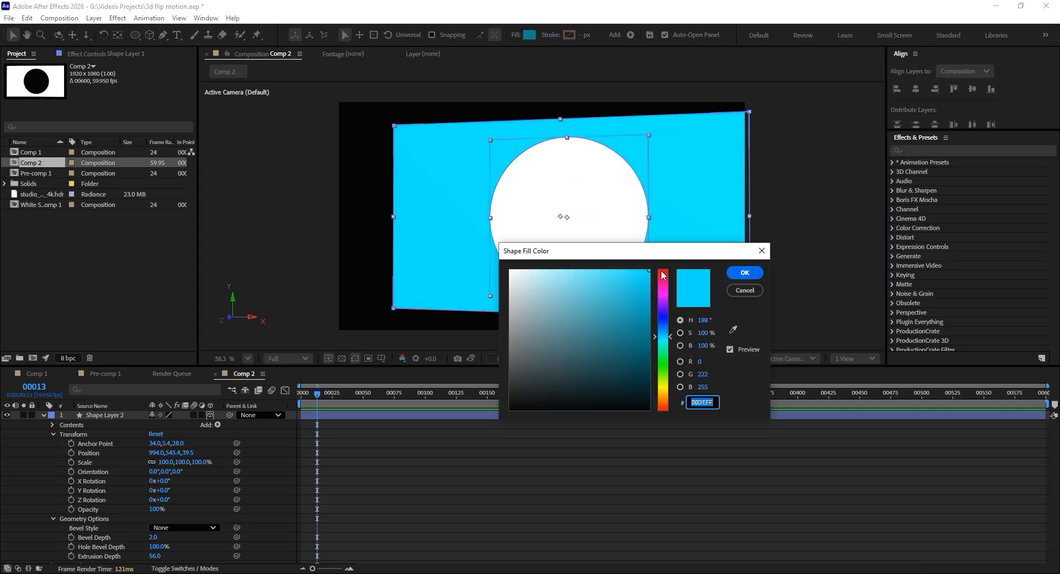
{"action": "left_click", "coordinate": [658, 332]}
{"action": "left_click", "coordinate": [745, 273]}
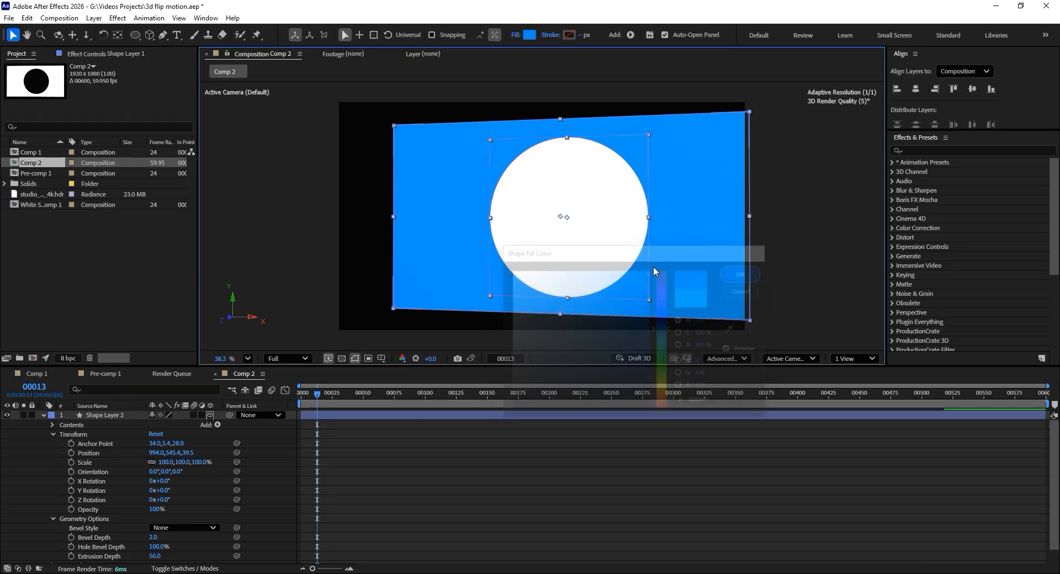
- Orbit around the blue panel and white disc to inspect their depth, and collapse Shape Layer 2's properties
{"action": "left_click", "coordinate": [391, 204]}
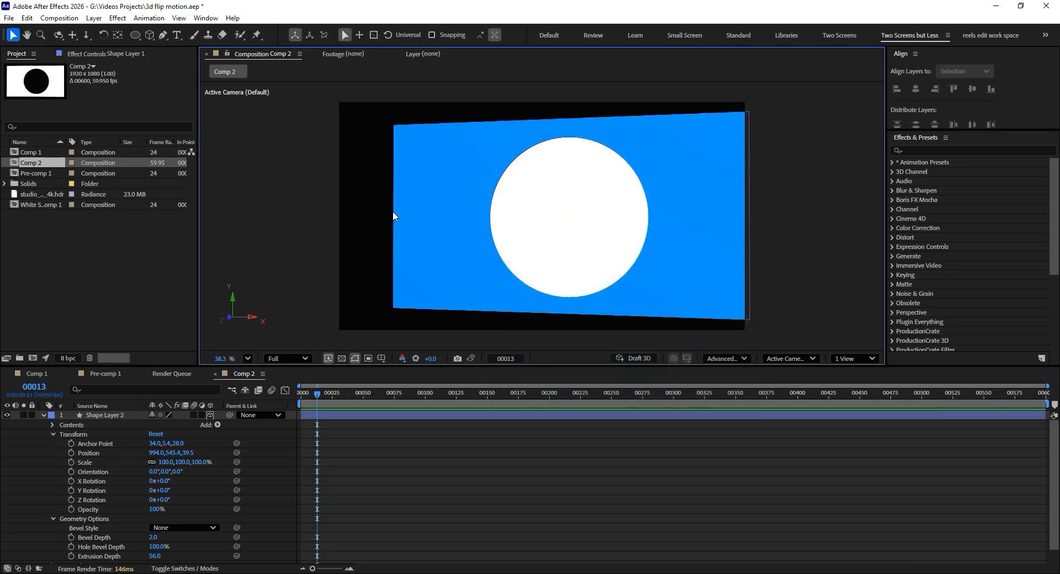
{"action": "key", "text": "c"}
{"action": "left_click_drag", "start_coordinate": [448, 211], "coordinate": [465, 225]}
{"action": "left_click", "coordinate": [475, 223]}
{"action": "mouse_move", "coordinate": [540, 235]}
{"action": "left_mouse_down"}
{"action": "mouse_move", "coordinate": [518, 211]}
{"action": "mouse_move", "coordinate": [554, 204]}
{"action": "mouse_move", "coordinate": [559, 225]}
{"action": "left_mouse_up"}
{"action": "left_click", "coordinate": [42, 416]}
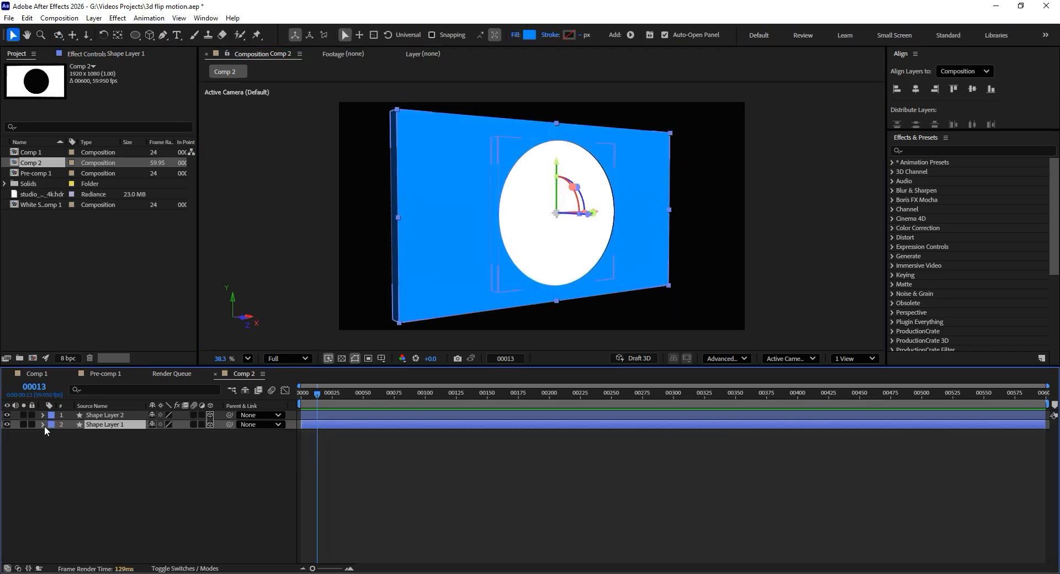
- Review the finished flip animation in Comp 1 by scrubbing its timeline, and return to Comp 2
{"action": "left_click", "coordinate": [33, 375]}
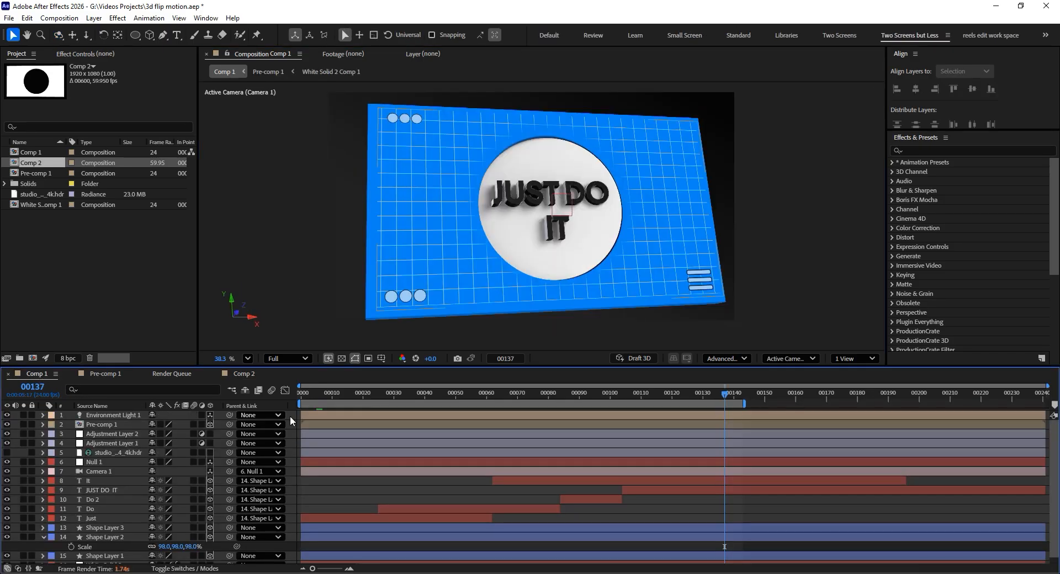
{"action": "left_click_drag", "start_coordinate": [317, 398], "coordinate": [632, 409]}
{"action": "left_click_drag", "start_coordinate": [547, 409], "coordinate": [465, 406]}
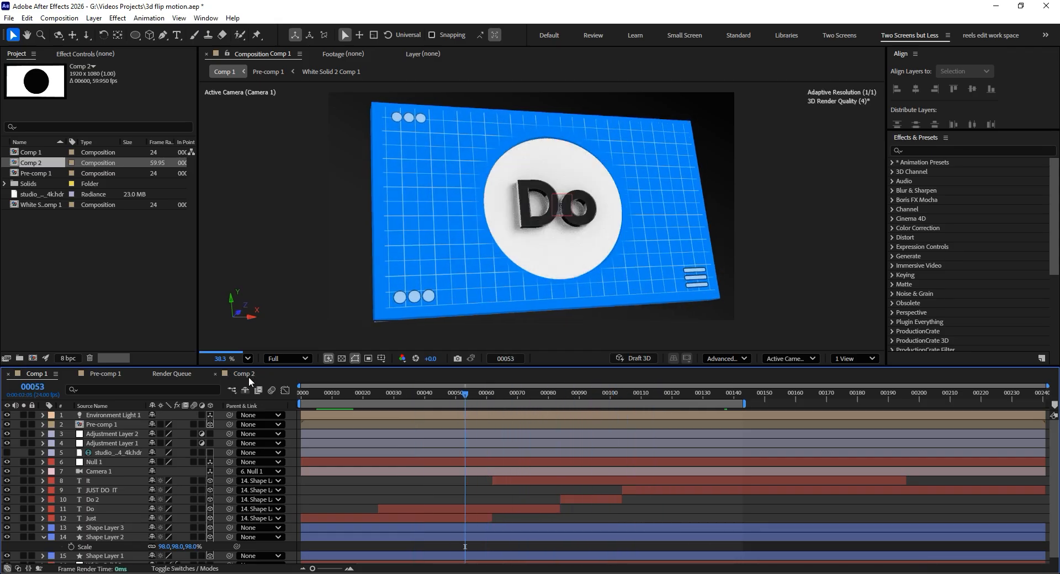
{"action": "left_click", "coordinate": [248, 376]}
- Reset the default camera of Comp 2 to face the panel straight on
{"action": "key", "text": "c"}
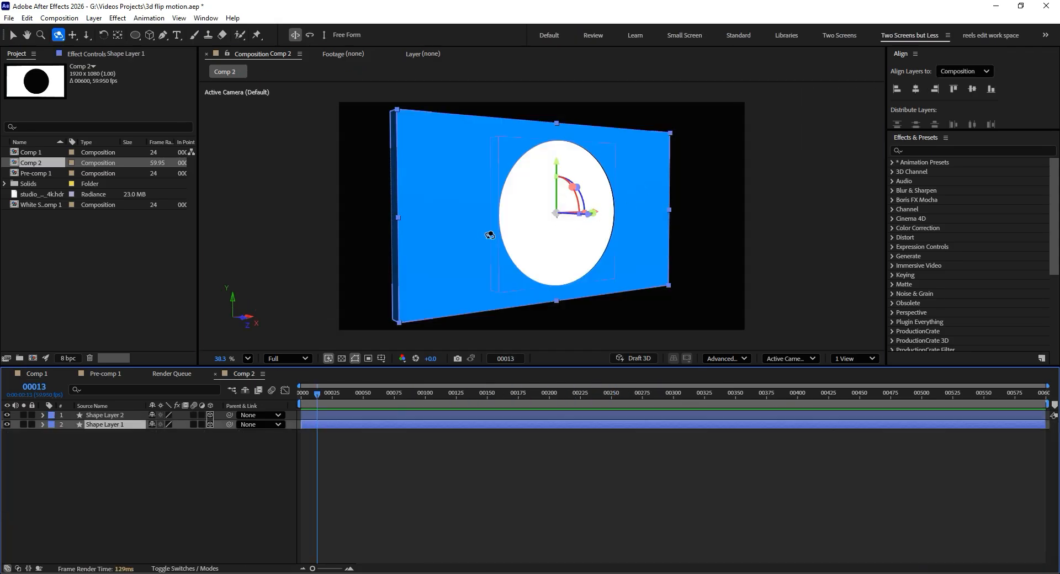
{"action": "left_click_drag", "start_coordinate": [486, 233], "coordinate": [442, 225]}
{"action": "key", "text": "v"}
{"action": "left_click", "coordinate": [765, 359]}
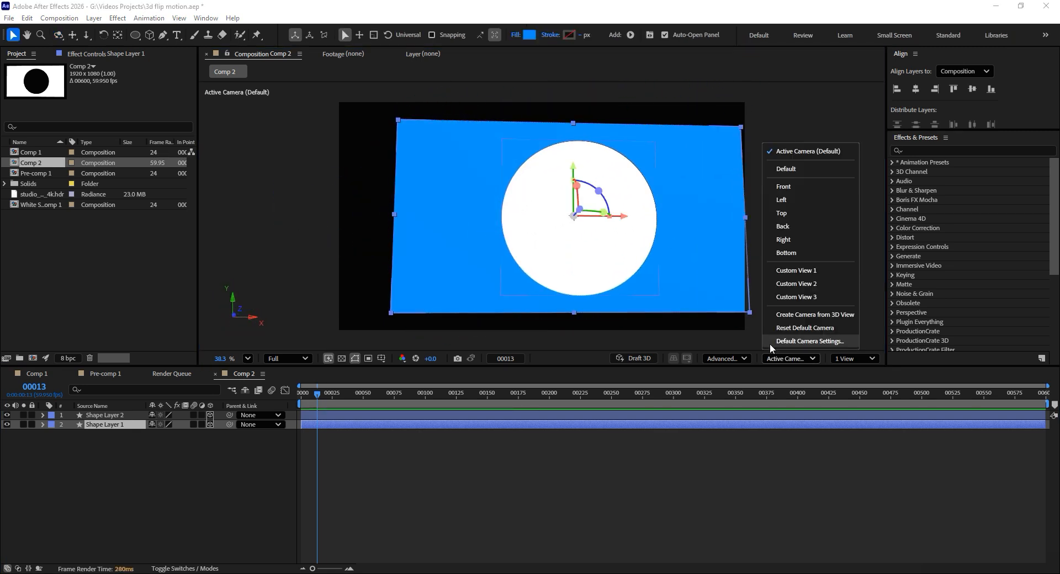
{"action": "left_click", "coordinate": [808, 329]}
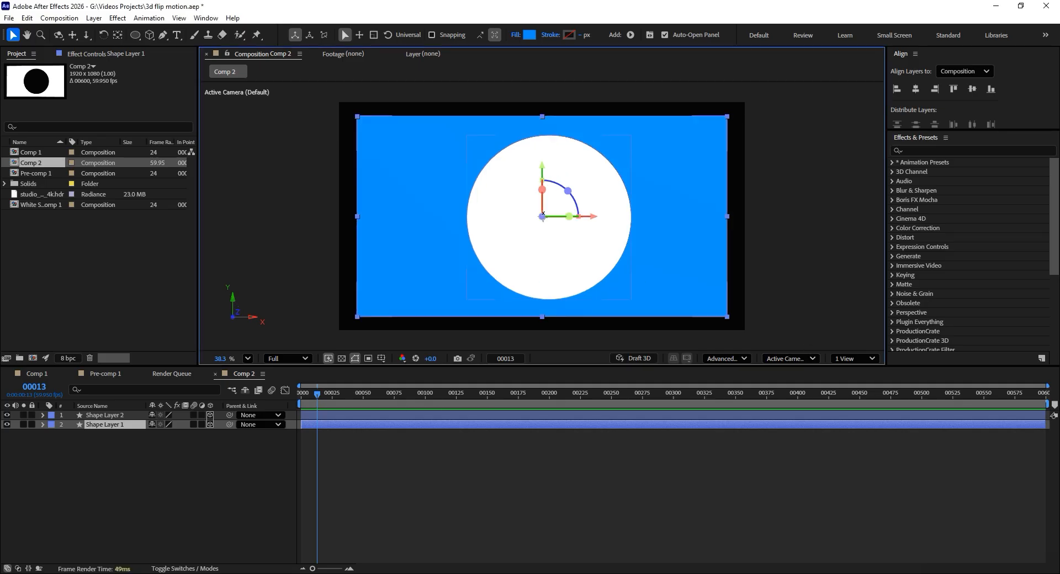
- Reveal Shape Layer 2's rotation properties and try out its Y Rotation, undoing each trial
{"action": "left_click", "coordinate": [117, 417]}
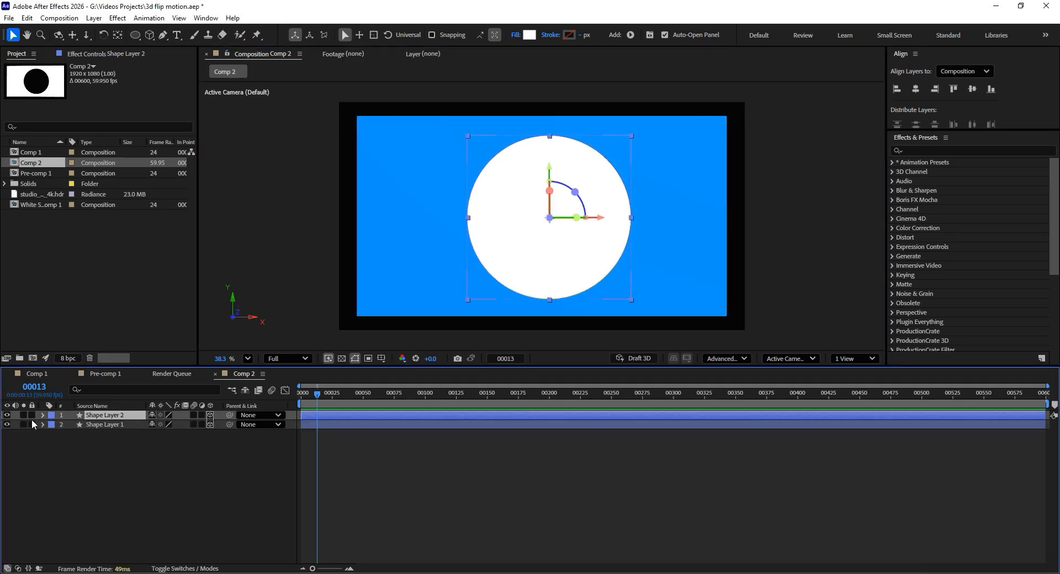
{"action": "key", "text": "r"}
{"action": "left_click_drag", "start_coordinate": [159, 446], "coordinate": [428, 434]}
{"action": "key", "text": "ctrl+z"}
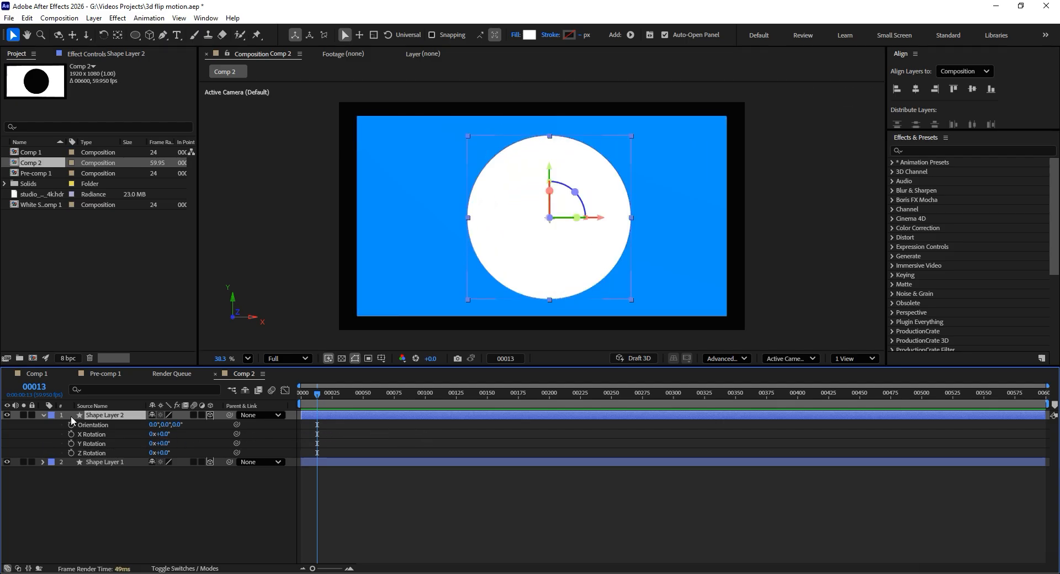
{"action": "left_click_drag", "start_coordinate": [164, 446], "coordinate": [146, 447]}
{"action": "key", "text": "ctrl+z"}
- Keyframe Shape Layer 2's Y Rotation at 0° on frame 0 and move the current time to frame 25
{"action": "left_click", "coordinate": [72, 444]}
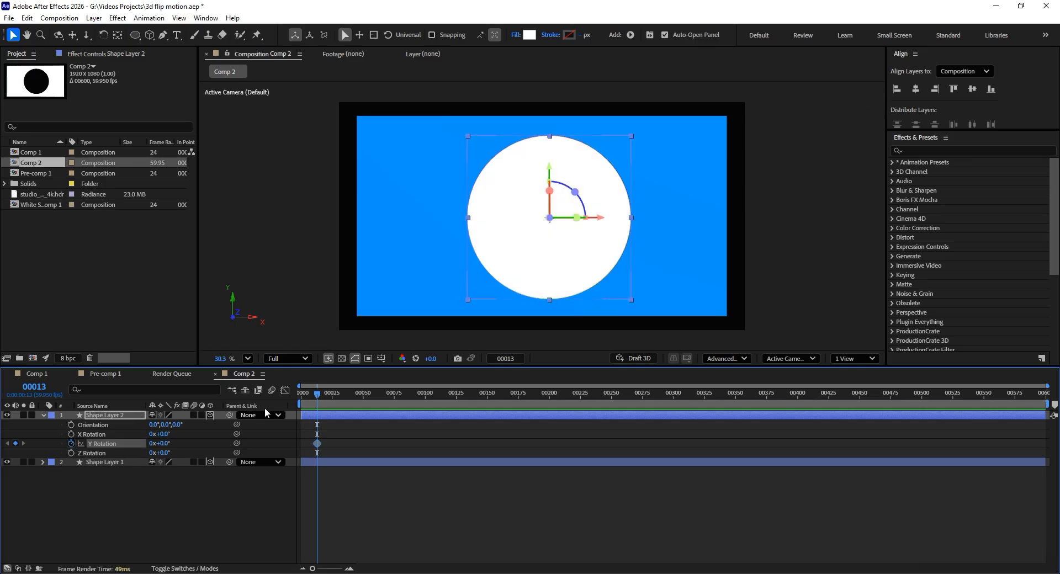
{"action": "left_click_drag", "start_coordinate": [317, 443], "coordinate": [304, 443]}
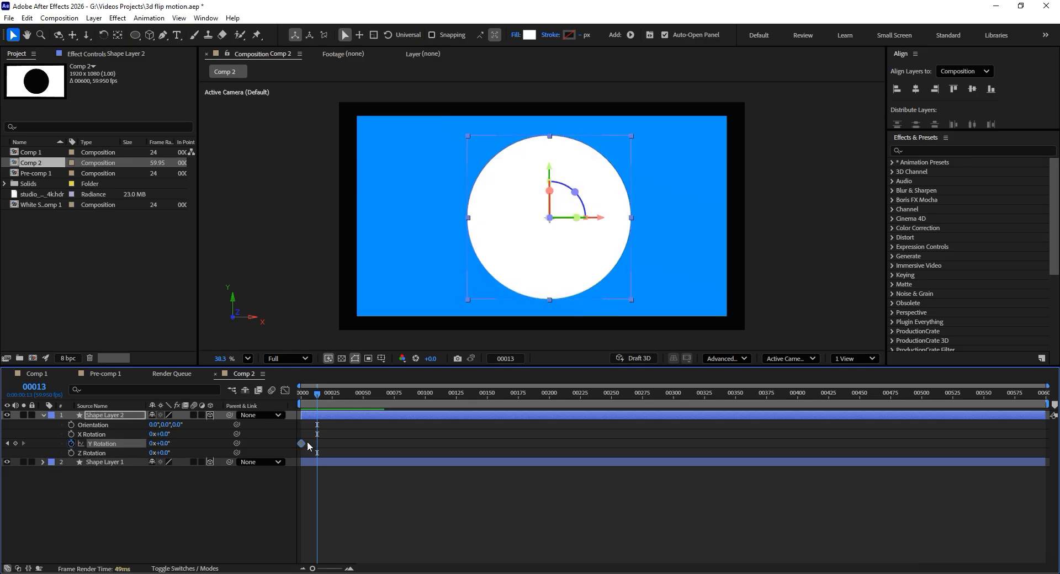
{"action": "left_click", "coordinate": [330, 395]}
{"action": "left_click_drag", "start_coordinate": [332, 402], "coordinate": [332, 403]}
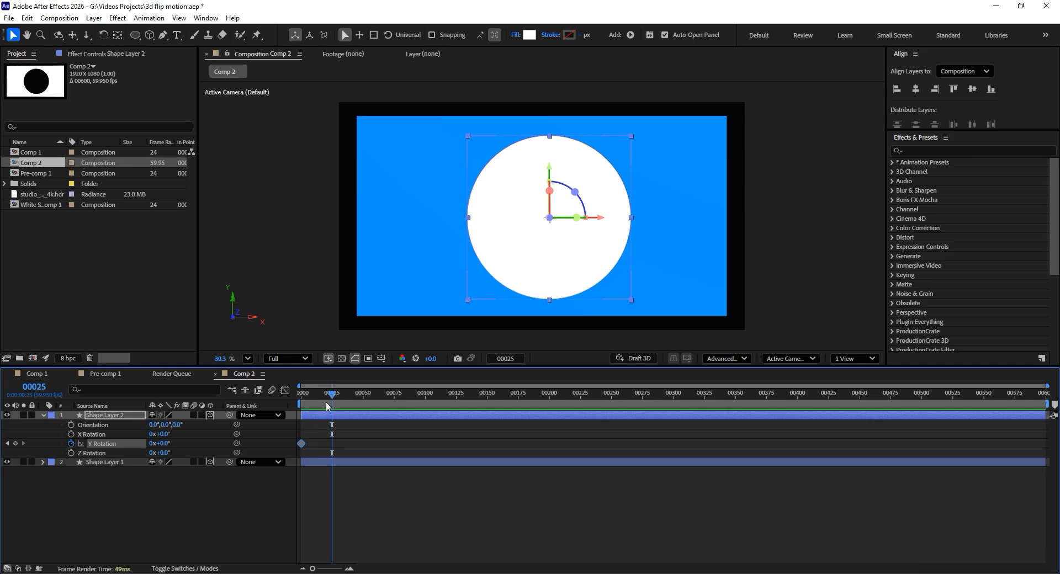
- Switch the time display to timecode and return it to frame numbers
{"action": "left_click", "coordinate": [41, 391], "text": "ctrl"}
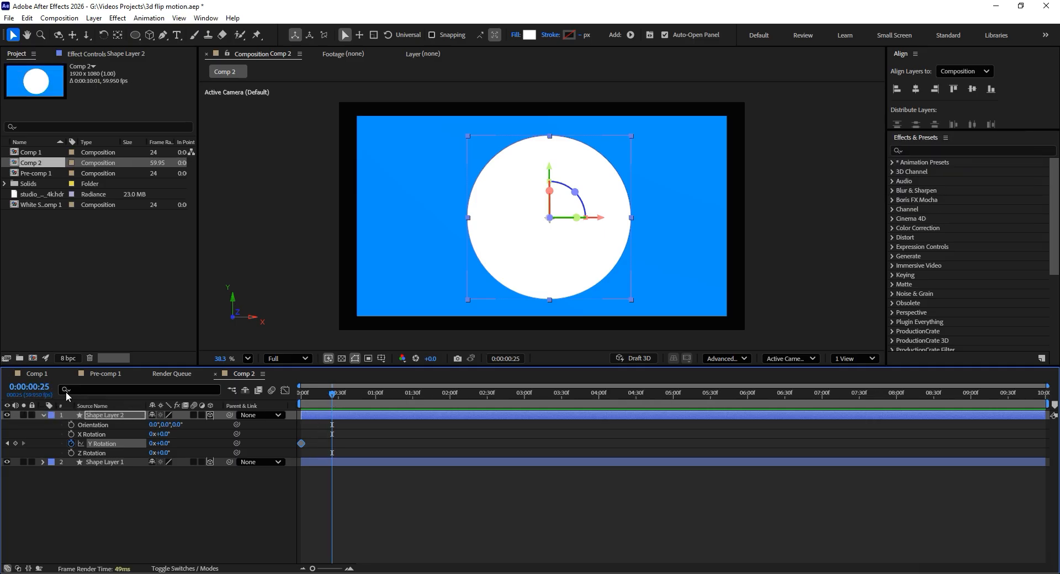
{"action": "left_click", "coordinate": [18, 396], "text": "ctrl"}
{"action": "left_click", "coordinate": [40, 391], "text": "ctrl"}
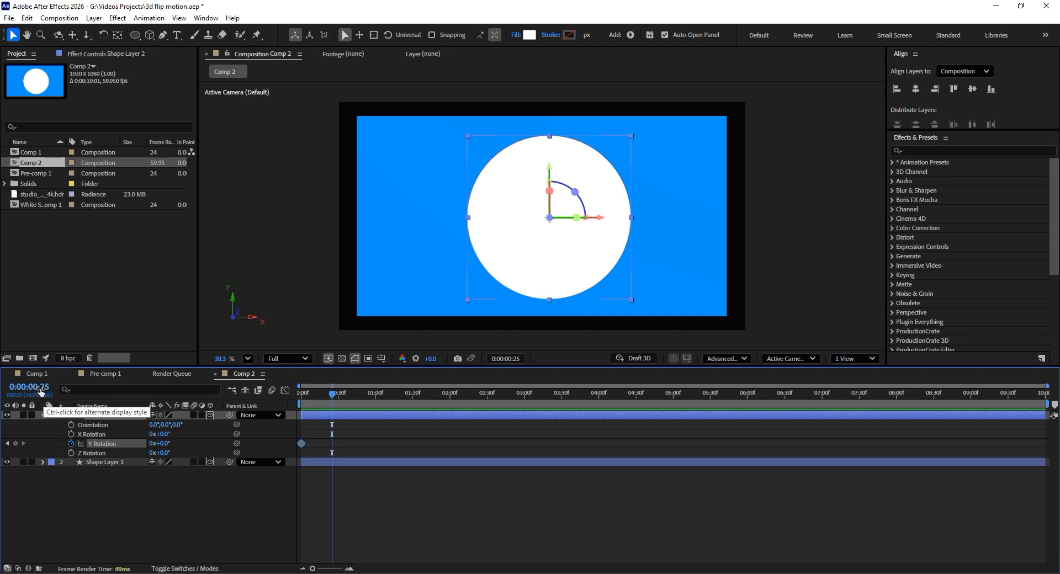
{"action": "left_click", "coordinate": [41, 391], "text": "ctrl"}
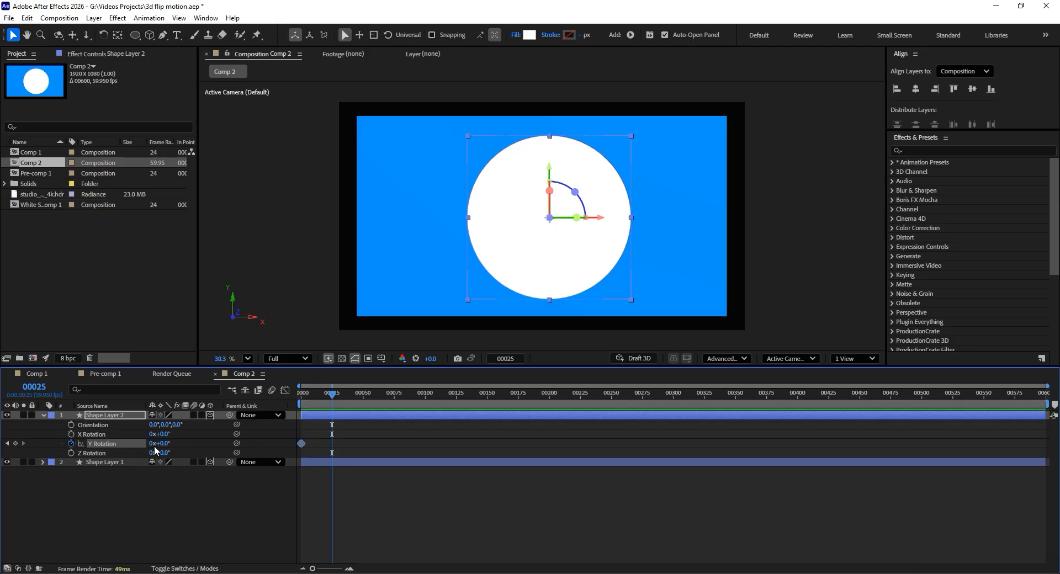
- Set Shape Layer 2's Y Rotation to 180° at frame 25
{"action": "left_click_drag", "start_coordinate": [161, 447], "coordinate": [268, 442]}
{"action": "left_click", "coordinate": [183, 445]}
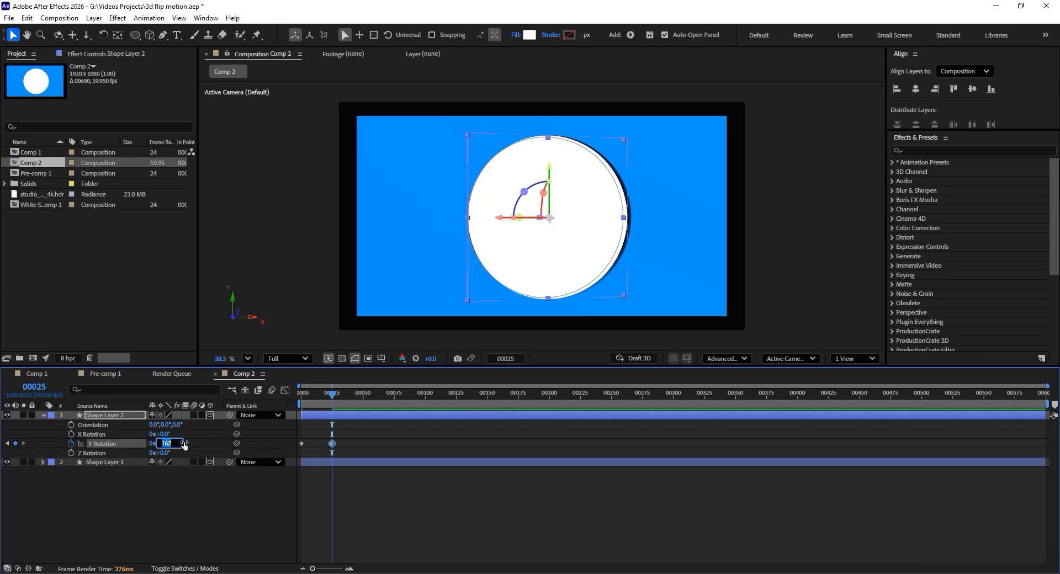
{"action": "type", "text": "180"}
{"action": "key", "text": "Return"}
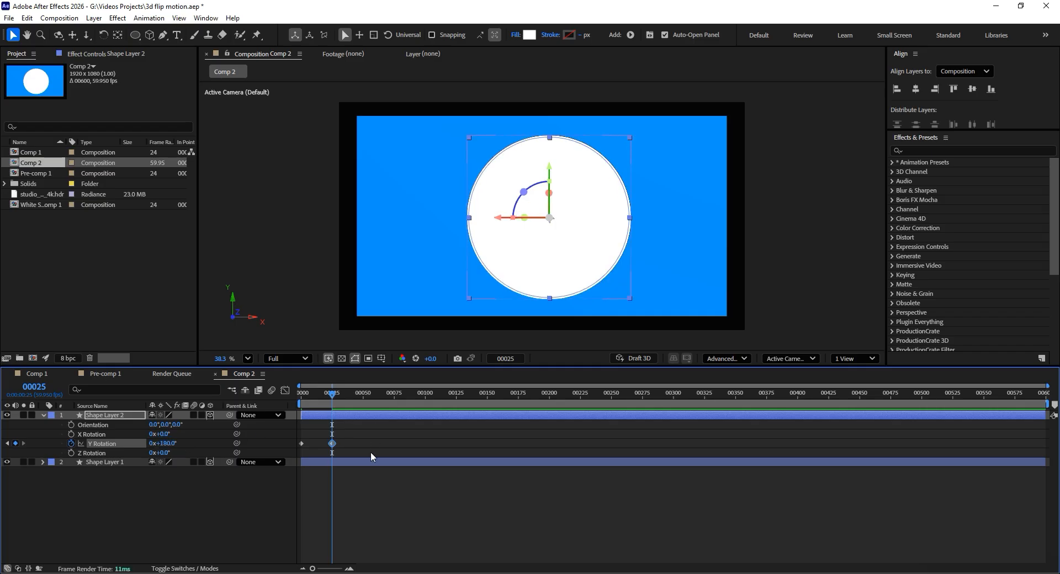
- Add a Y Rotation hold keyframe at about frame 35 and set Y Rotation to 1x+0.0° at frame 60
{"action": "left_click_drag", "start_coordinate": [336, 394], "coordinate": [347, 405]}
{"action": "left_click_drag", "start_coordinate": [345, 395], "coordinate": [374, 396]}
{"action": "key", "text": "j"}
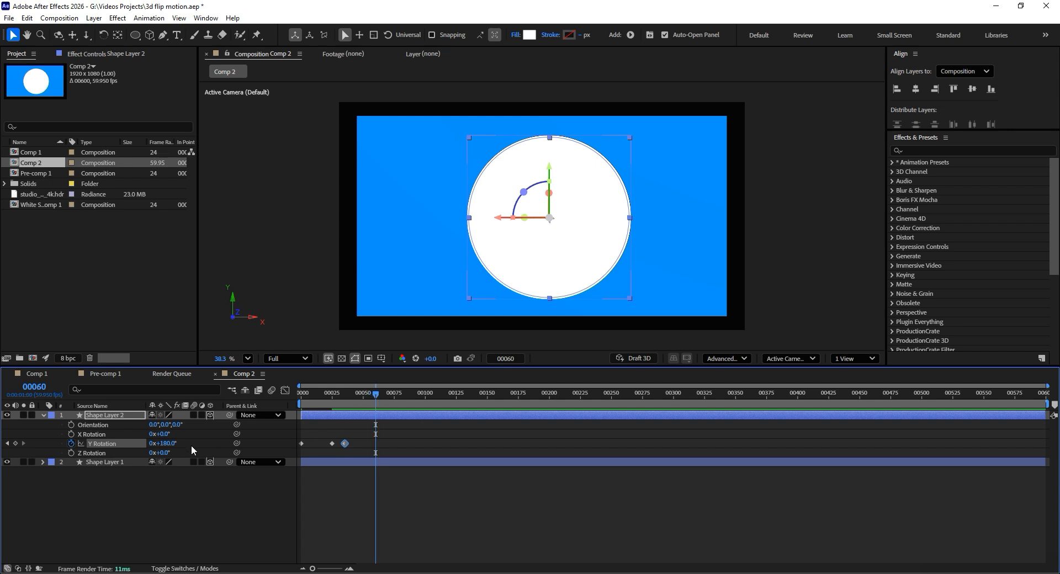
{"action": "left_click_drag", "start_coordinate": [177, 443], "coordinate": [259, 435]}
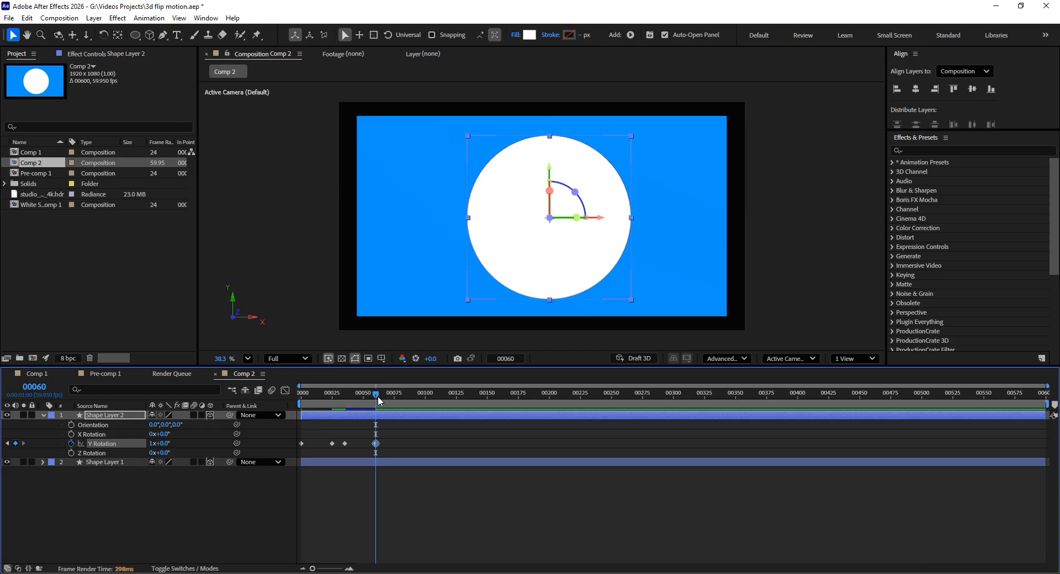
- Add a Y Rotation hold keyframe at frame 70, and stretch all Y Rotation keyframes proportionally so the last falls on frame 98
{"action": "left_click_drag", "start_coordinate": [378, 396], "coordinate": [390, 404]}
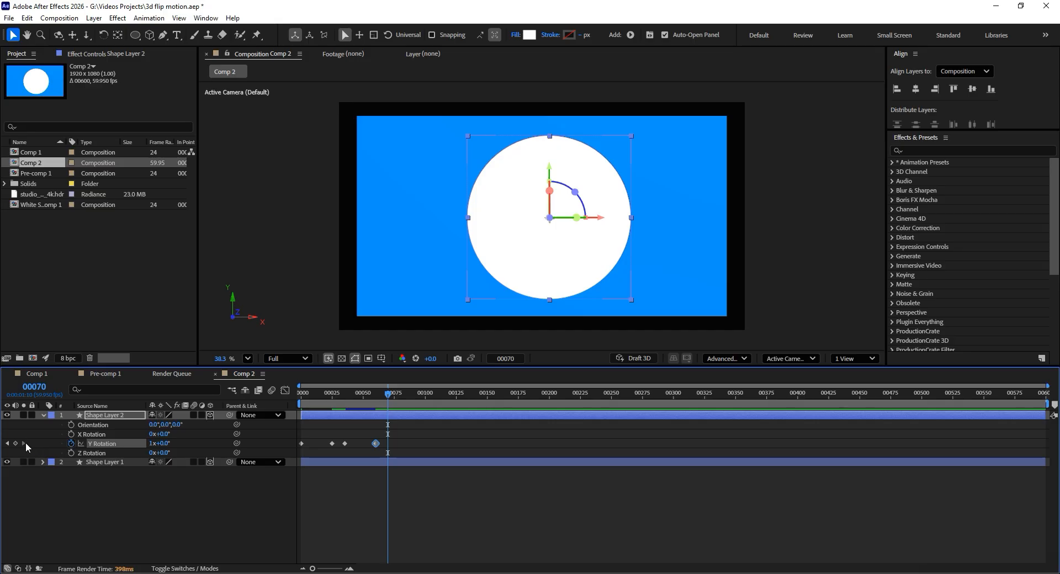
{"action": "mouse_move", "coordinate": [388, 394]}
{"action": "left_mouse_down"}
{"action": "mouse_move", "coordinate": [316, 399]}
{"action": "mouse_move", "coordinate": [389, 404]}
{"action": "left_mouse_up"}
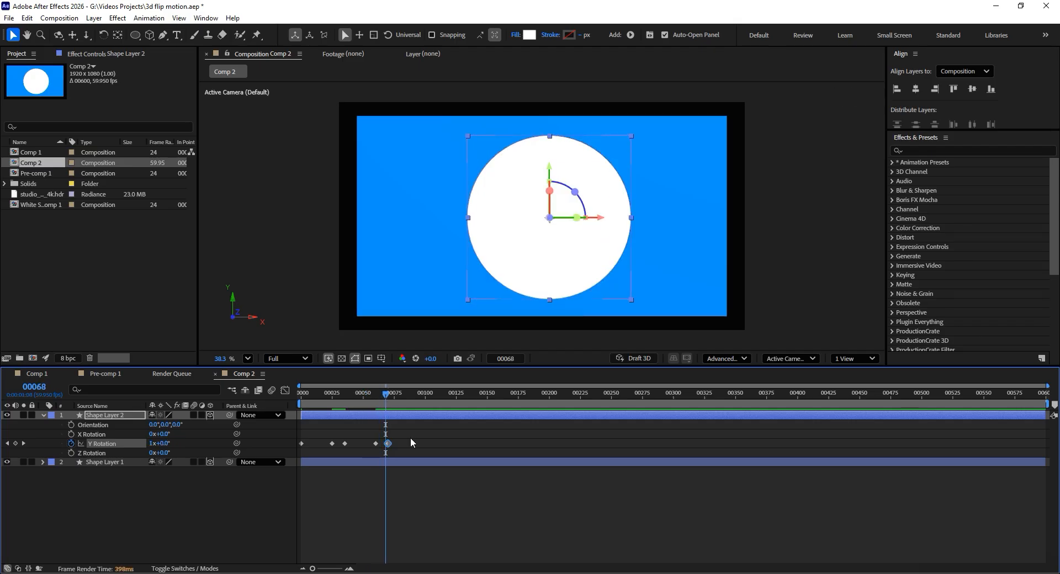
{"action": "left_click_drag", "start_coordinate": [410, 437], "coordinate": [286, 453]}
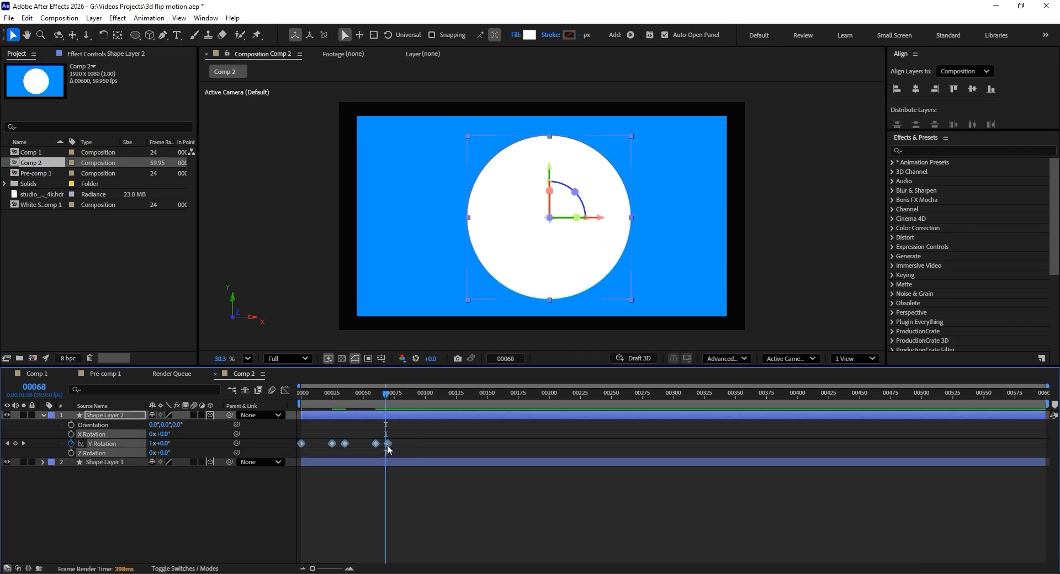
{"action": "left_click_drag", "start_coordinate": [388, 443], "coordinate": [422, 443]}
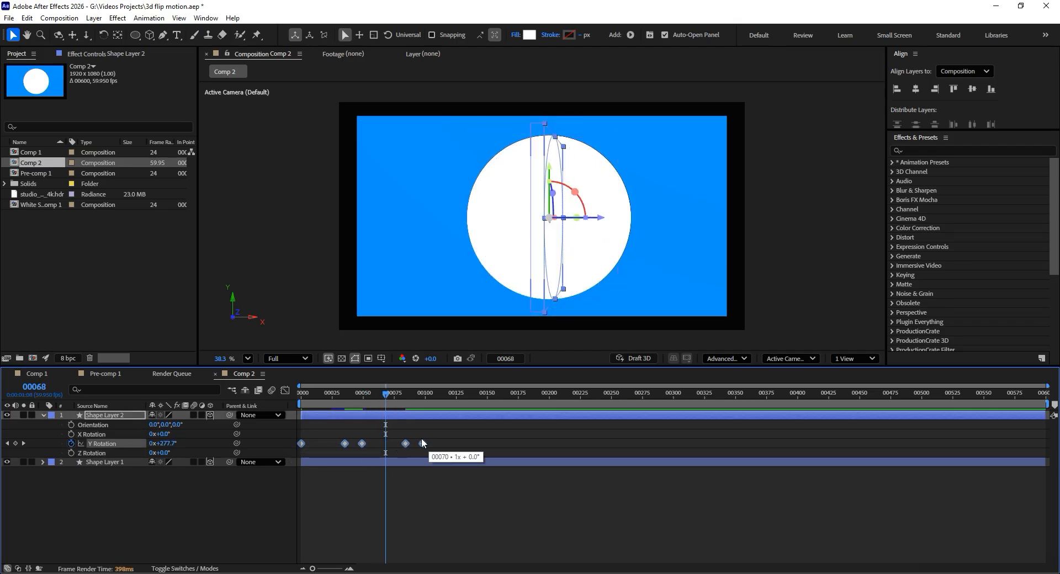
{"action": "left_click", "coordinate": [423, 393]}
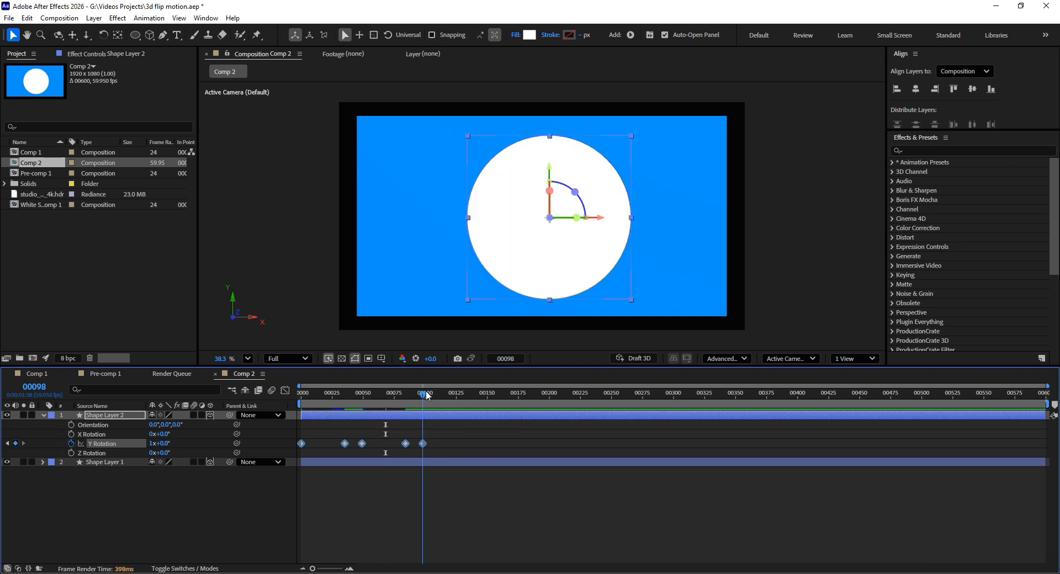
{"action": "left_click_drag", "start_coordinate": [431, 395], "coordinate": [392, 407]}
- Add the expression loopOut("cycle") to Shape Layer 2's Y Rotation
{"action": "left_click", "coordinate": [72, 444], "text": "alt"}
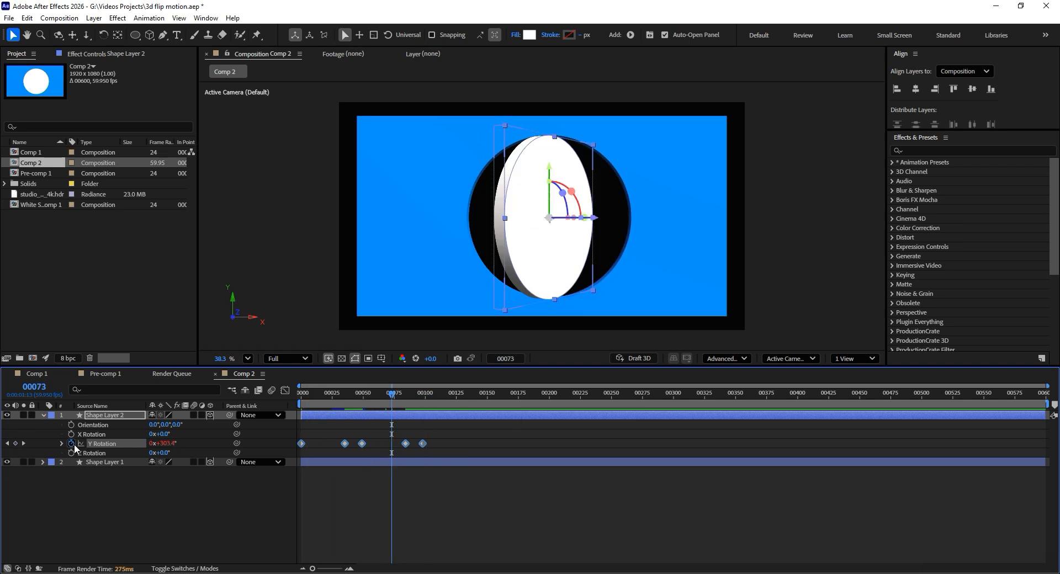
{"action": "type", "text": "loo"}
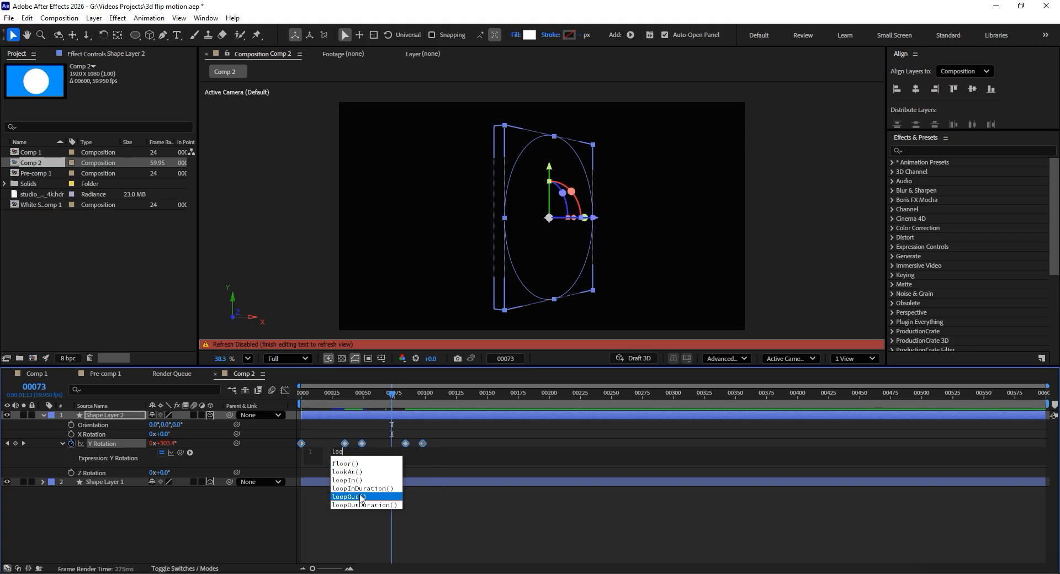
{"action": "left_click", "coordinate": [361, 496]}
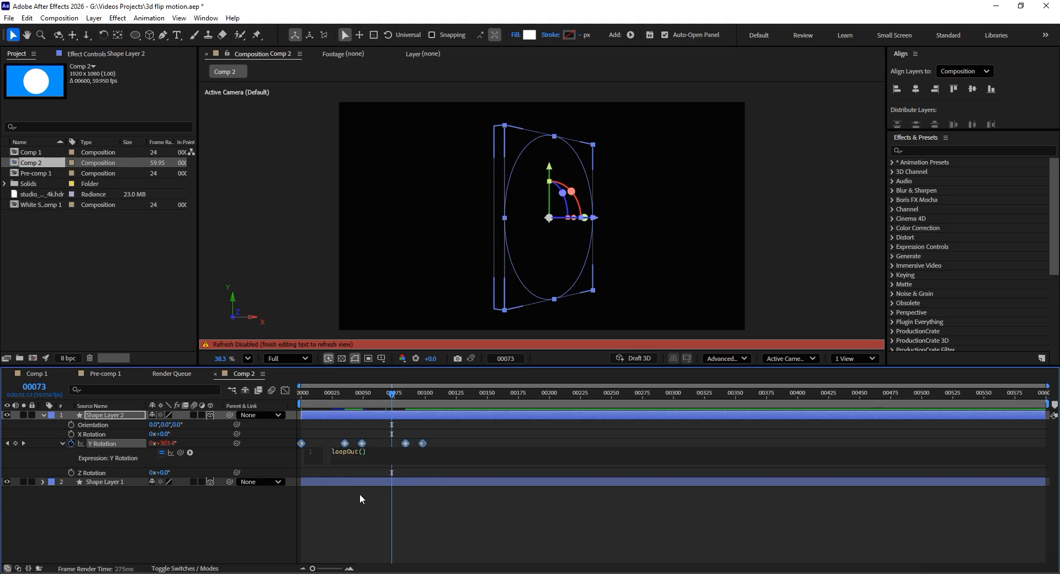
{"action": "type", "text": "\""}
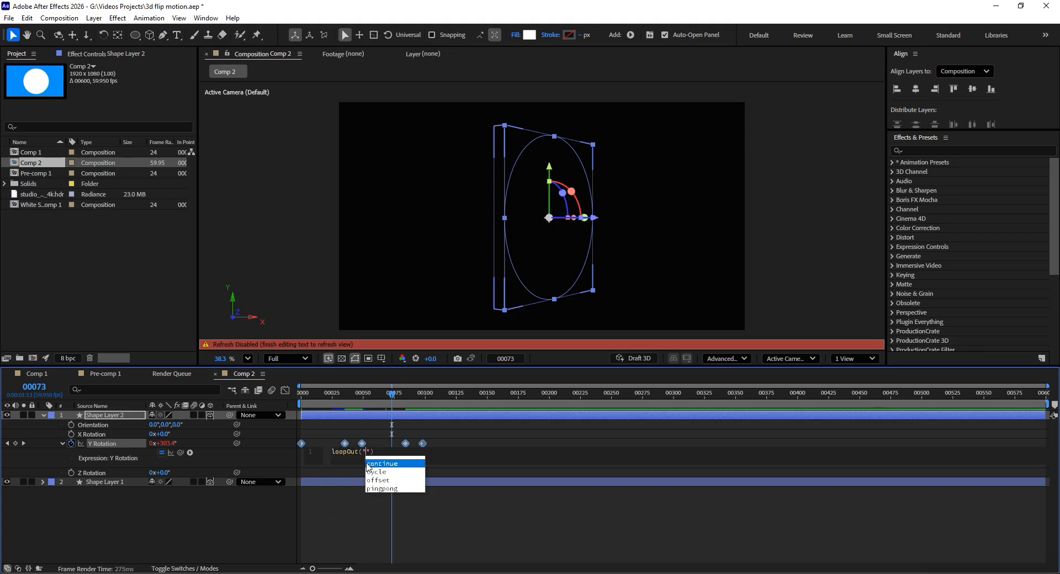
{"action": "type", "text": "v"}
{"action": "key", "text": "BackSpace"}
{"action": "left_click", "coordinate": [378, 473]}
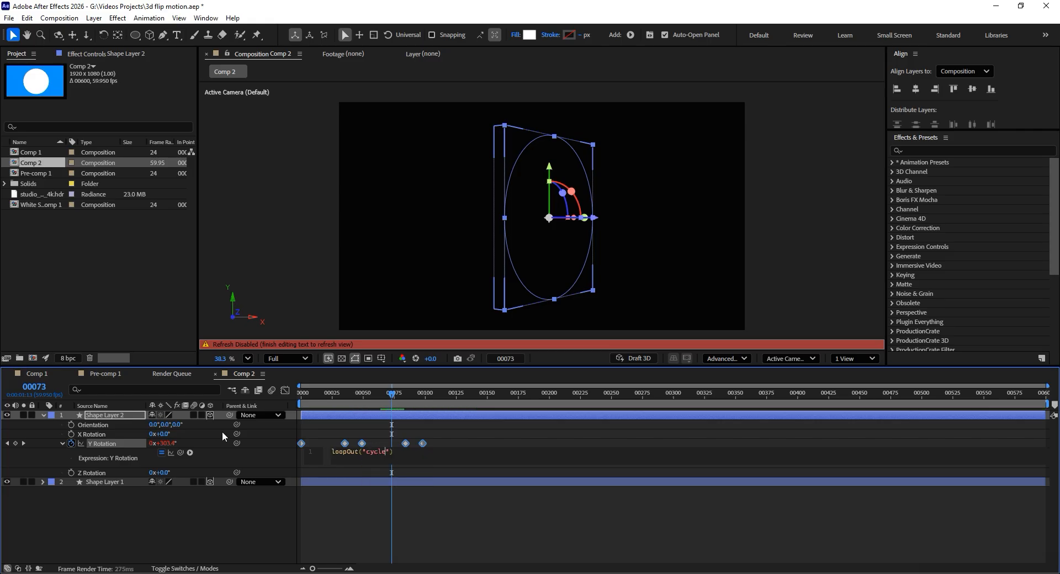
{"action": "left_click", "coordinate": [41, 435]}
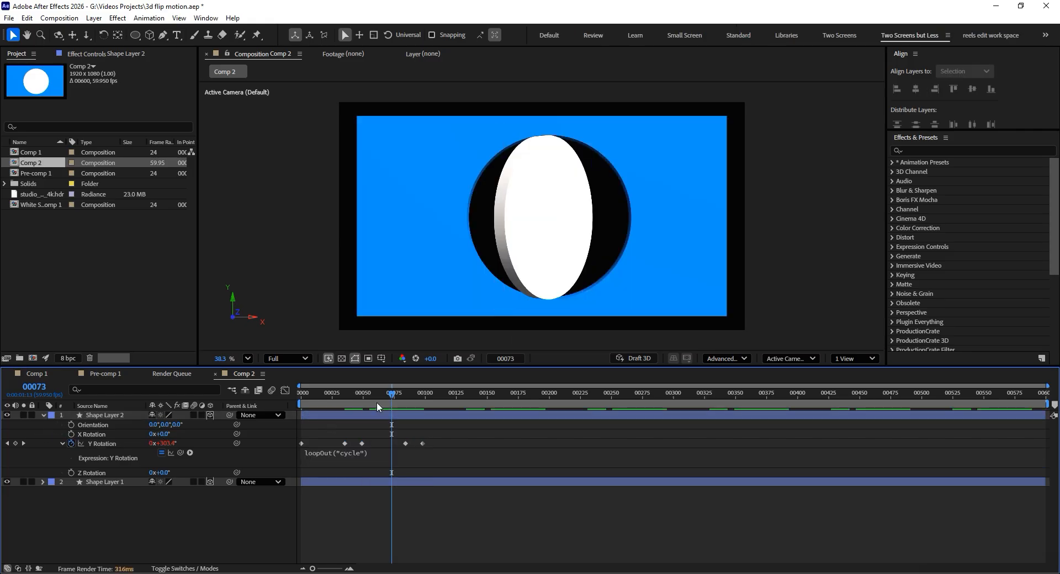
- Preview the disc's looping flip from frame 0 and return to the first frame
{"action": "left_click_drag", "start_coordinate": [387, 403], "coordinate": [278, 392]}
{"action": "key", "text": "space"}
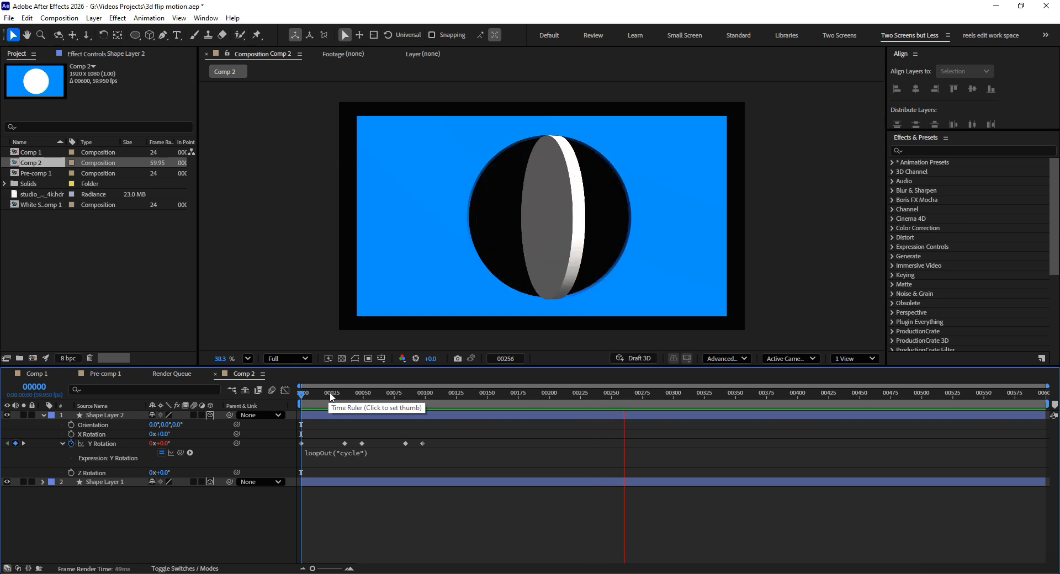
{"action": "left_click_drag", "start_coordinate": [331, 395], "coordinate": [296, 398]}
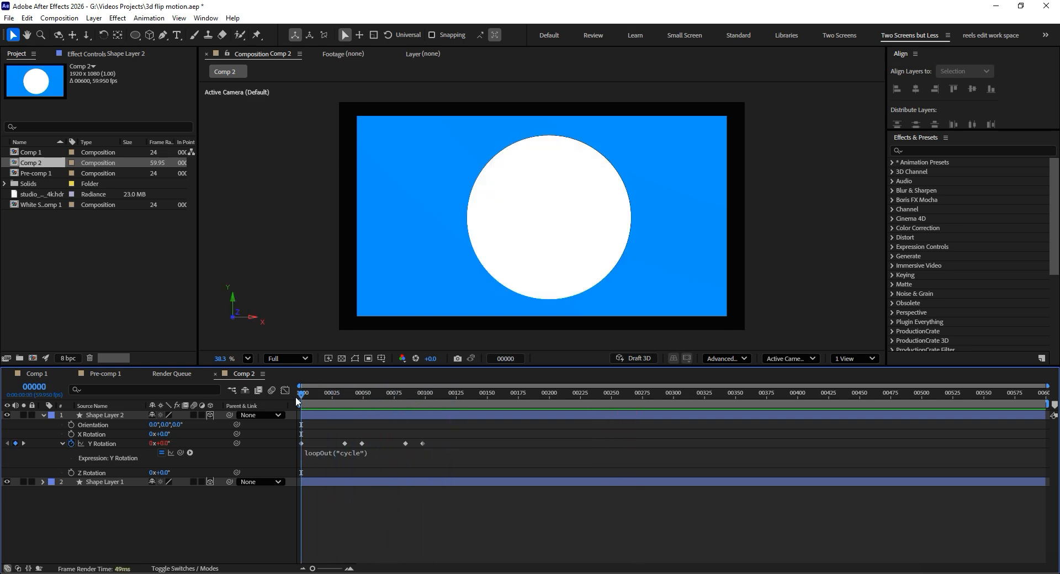
{"action": "left_click", "coordinate": [301, 444]}
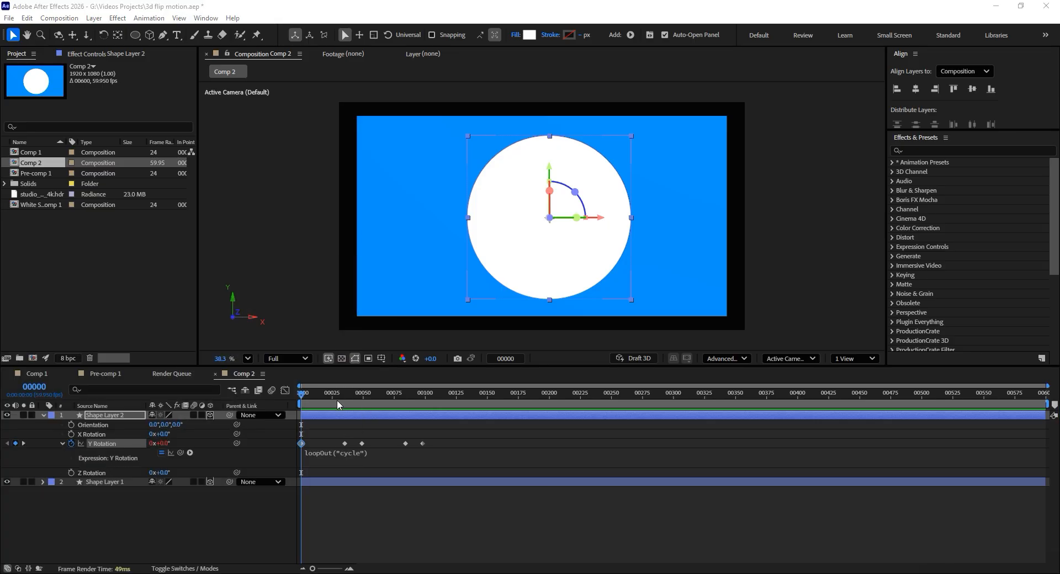
{"action": "left_click_drag", "start_coordinate": [301, 396], "coordinate": [297, 399]}
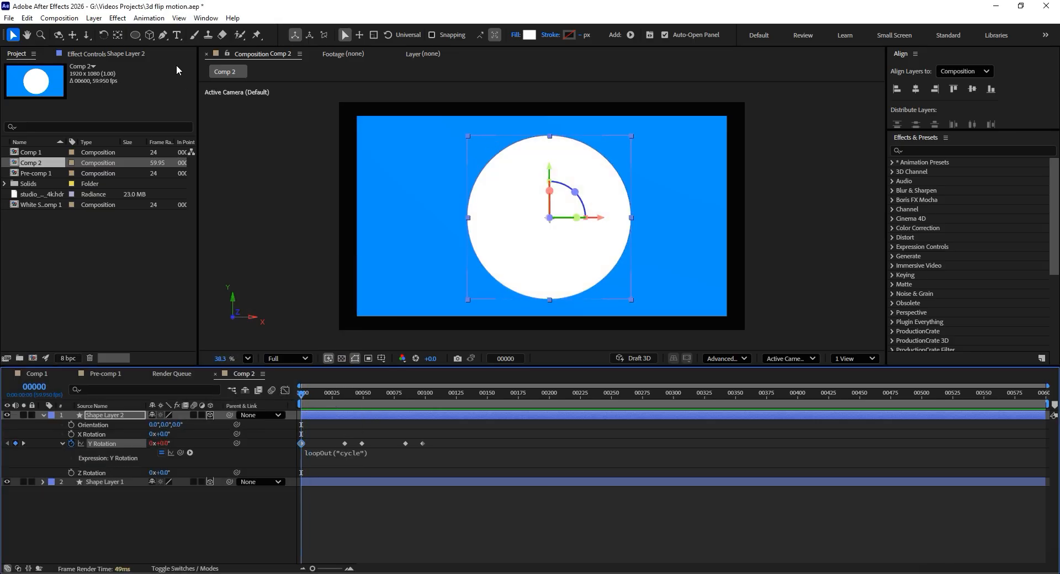
- Add the text JUST on the white disc and enlarge it at the disc's centre
{"action": "left_click", "coordinate": [176, 34]}
{"action": "left_click", "coordinate": [519, 216]}
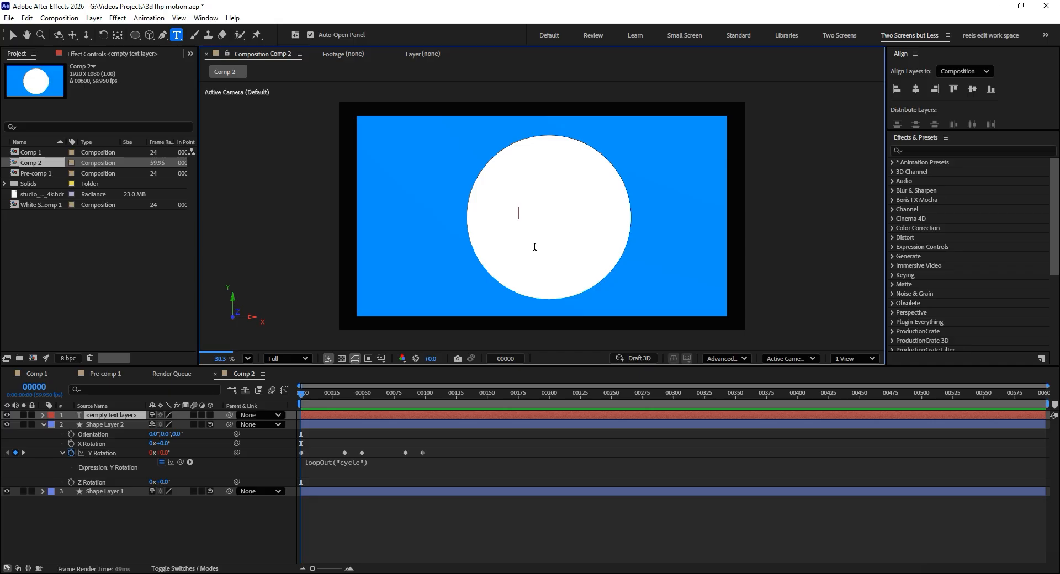
{"action": "type", "text": "JUST"}
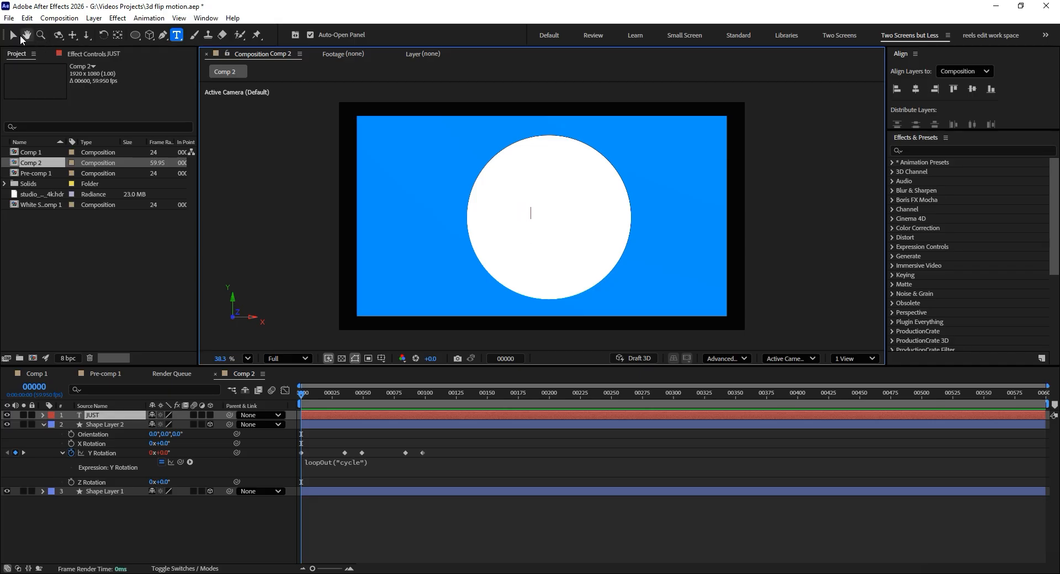
{"action": "left_click", "coordinate": [17, 36]}
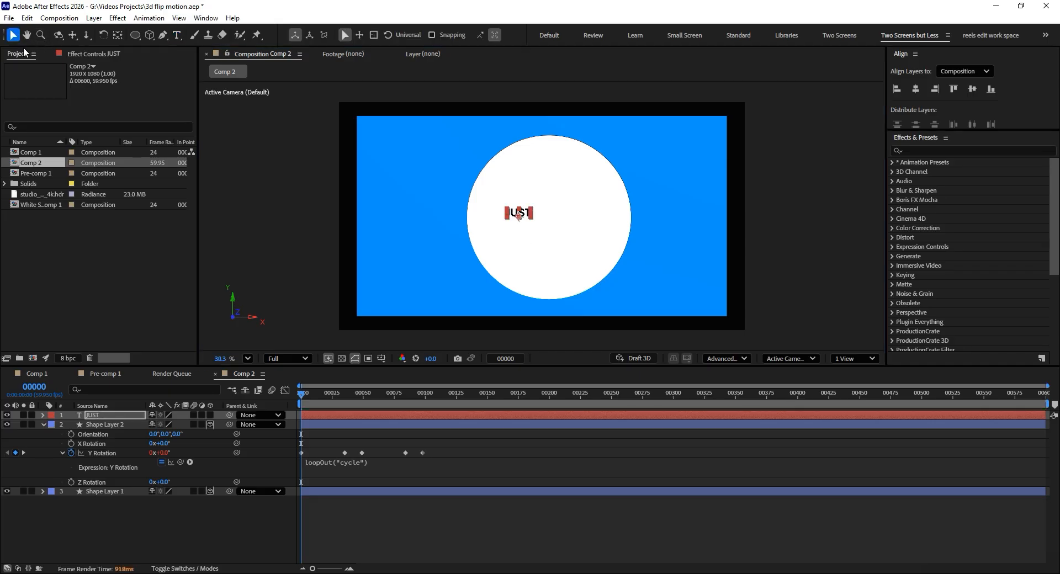
{"action": "key", "text": "Caps_Lock"}
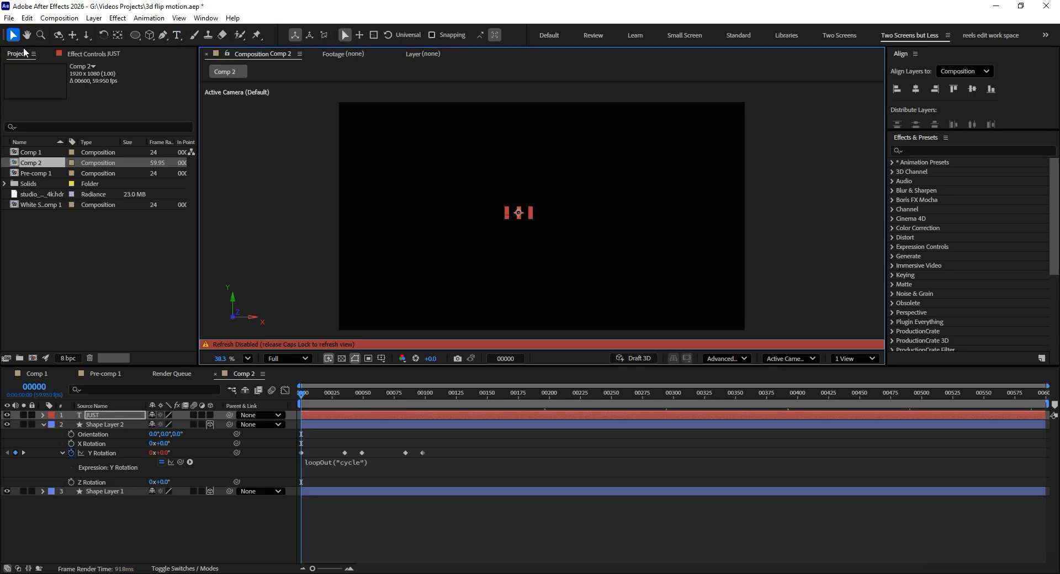
{"action": "key", "text": "Caps_Lock"}
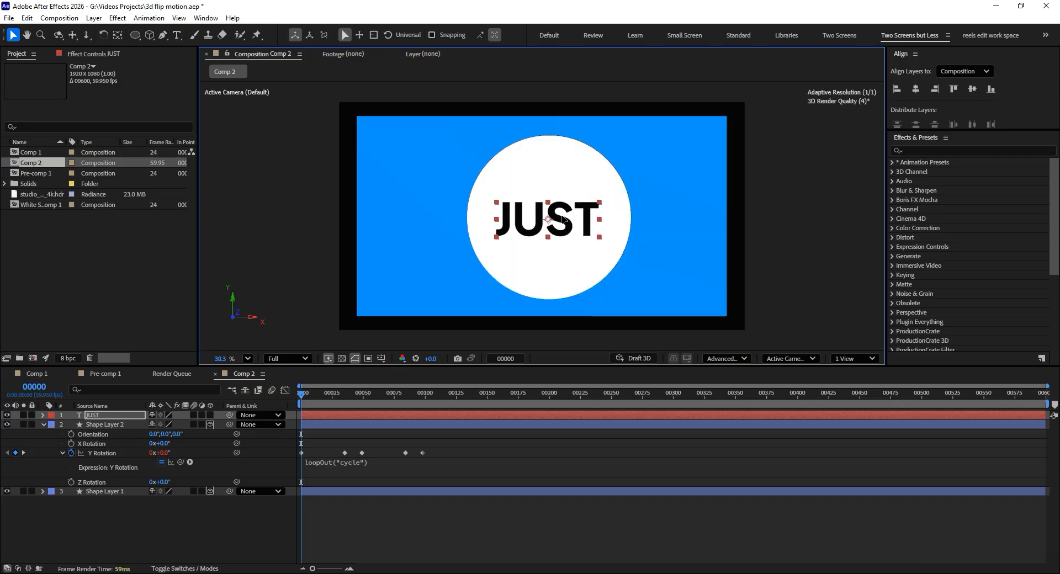
- Make the JUST text a 3D layer and set its Extrusion Depth to 33
{"action": "left_click", "coordinate": [210, 415]}
{"action": "left_click", "coordinate": [42, 415]}
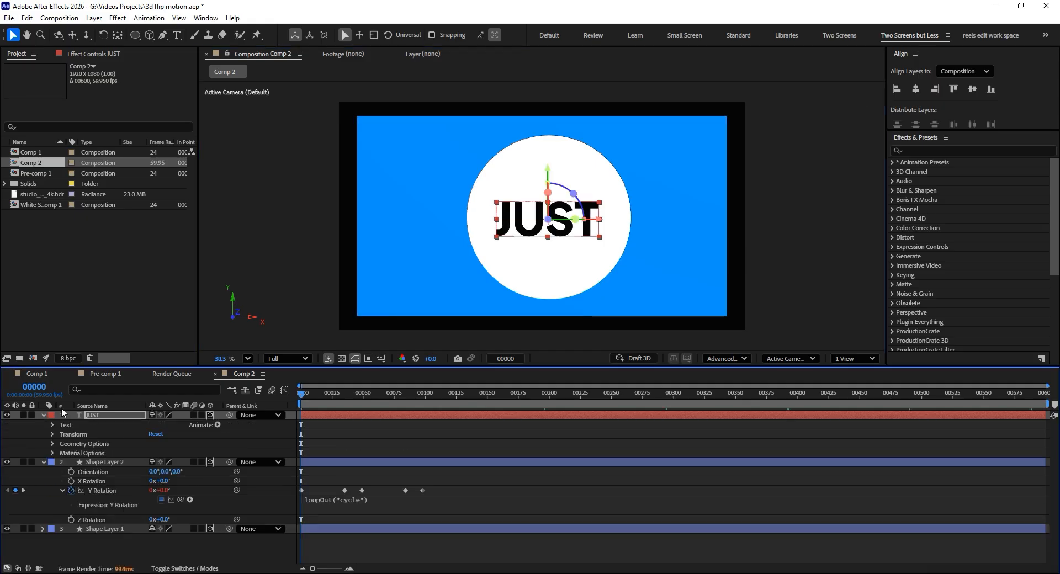
{"action": "left_click", "coordinate": [52, 444]}
{"action": "left_click_drag", "start_coordinate": [151, 481], "coordinate": [171, 484]}
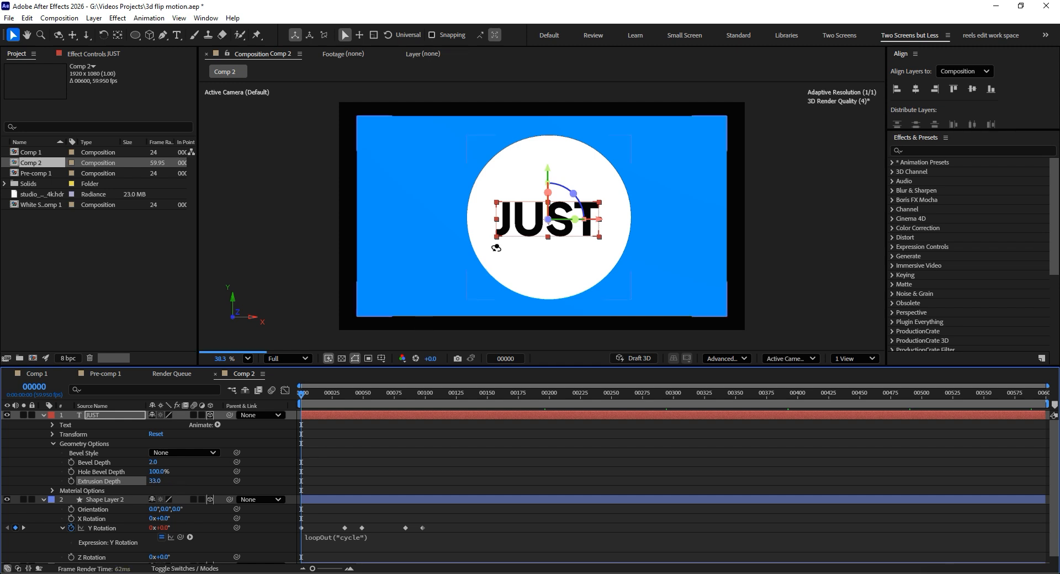
- Shift the JUST text slightly deeper into the disc along its Z axis and set its Extrusion Depth to 14
{"action": "key", "text": "1"}
{"action": "left_click_drag", "start_coordinate": [494, 243], "coordinate": [554, 254]}
{"action": "key", "text": "v"}
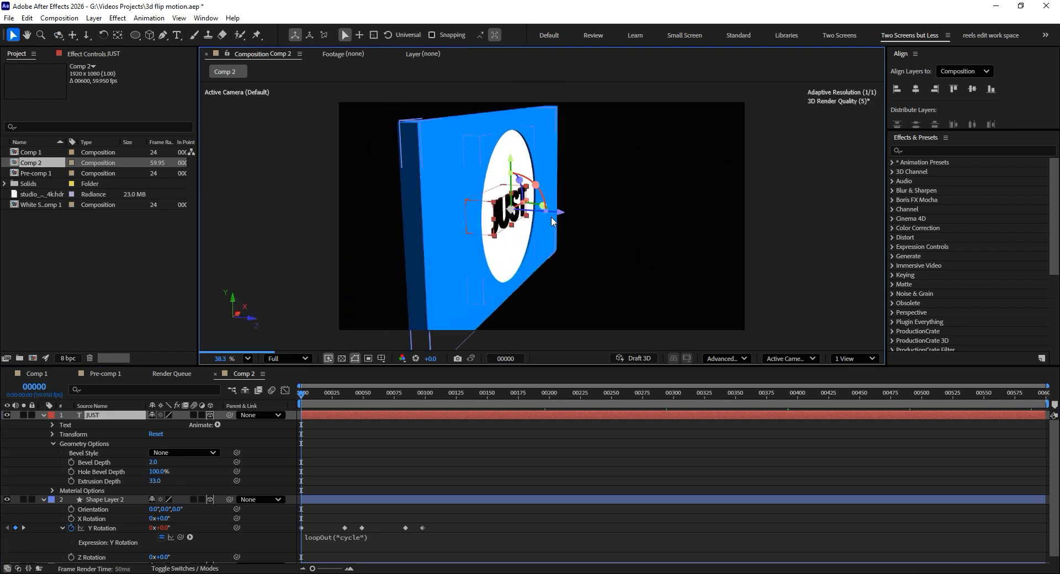
{"action": "left_click_drag", "start_coordinate": [564, 212], "coordinate": [562, 218]}
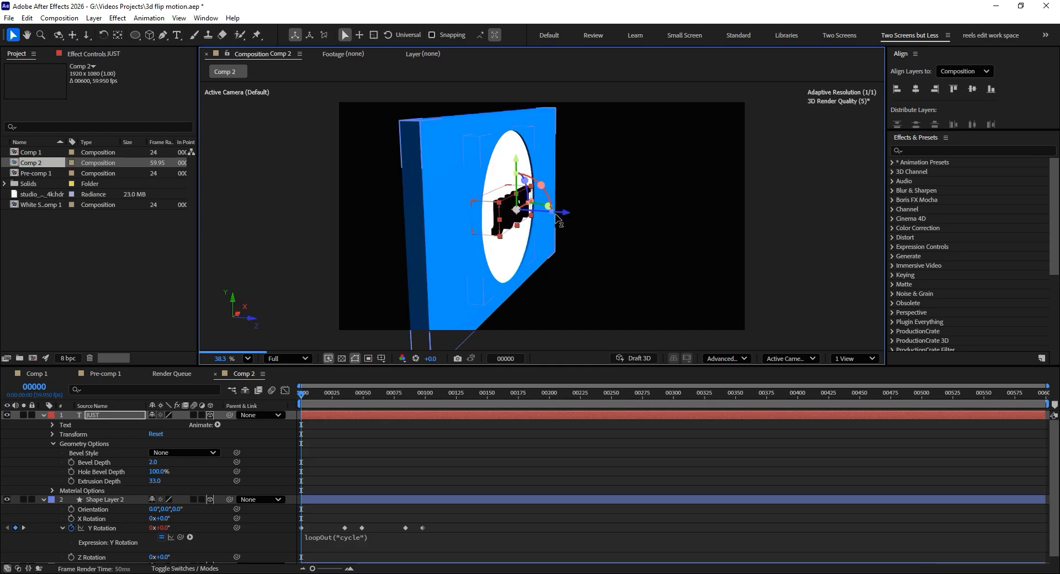
{"action": "left_click_drag", "start_coordinate": [155, 482], "coordinate": [141, 479]}
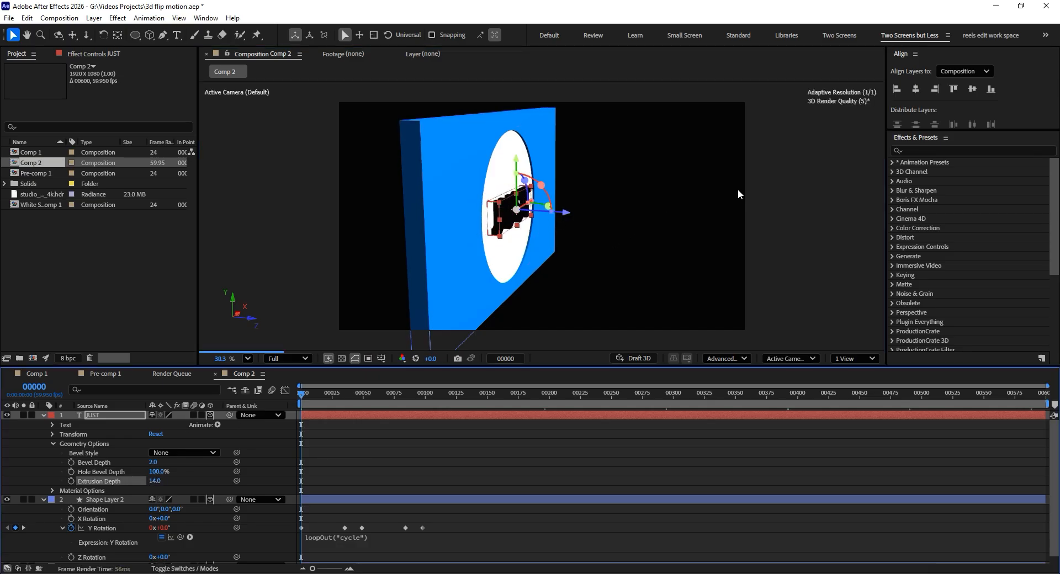
- Inspect the extruded JUST text from an angle and compare it with the first frame of Comp 1
{"action": "left_click", "coordinate": [773, 195]}
{"action": "key", "text": "c"}
{"action": "left_click_drag", "start_coordinate": [539, 207], "coordinate": [506, 200]}
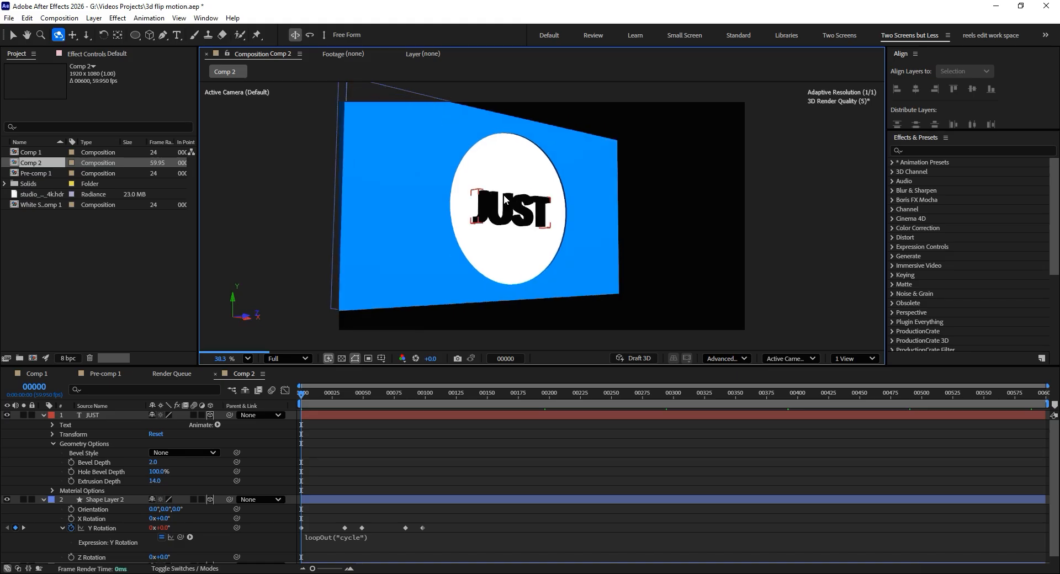
{"action": "key", "text": "v"}
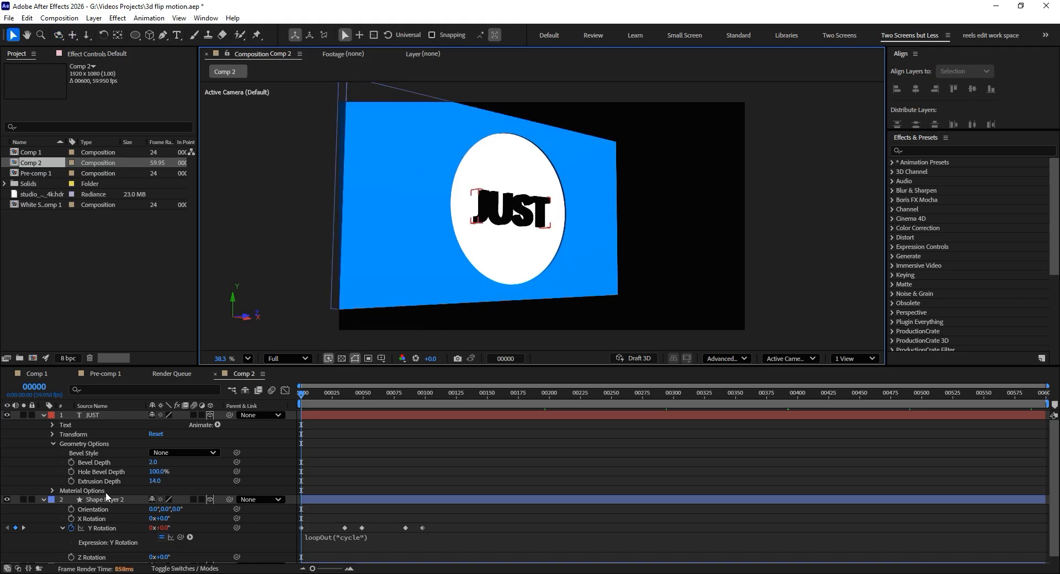
{"action": "left_click_drag", "start_coordinate": [307, 394], "coordinate": [290, 395]}
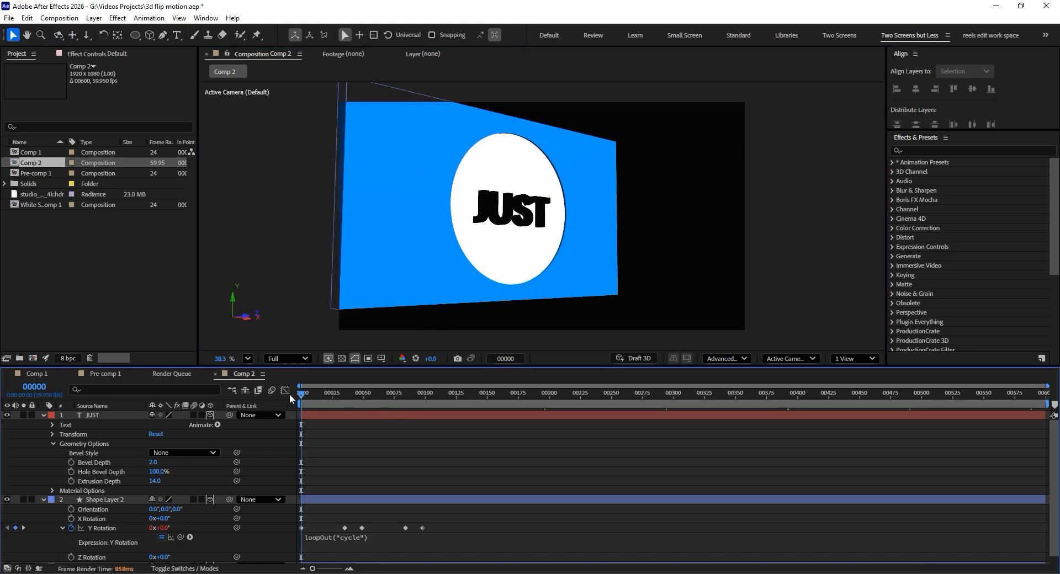
{"action": "left_click", "coordinate": [35, 375]}
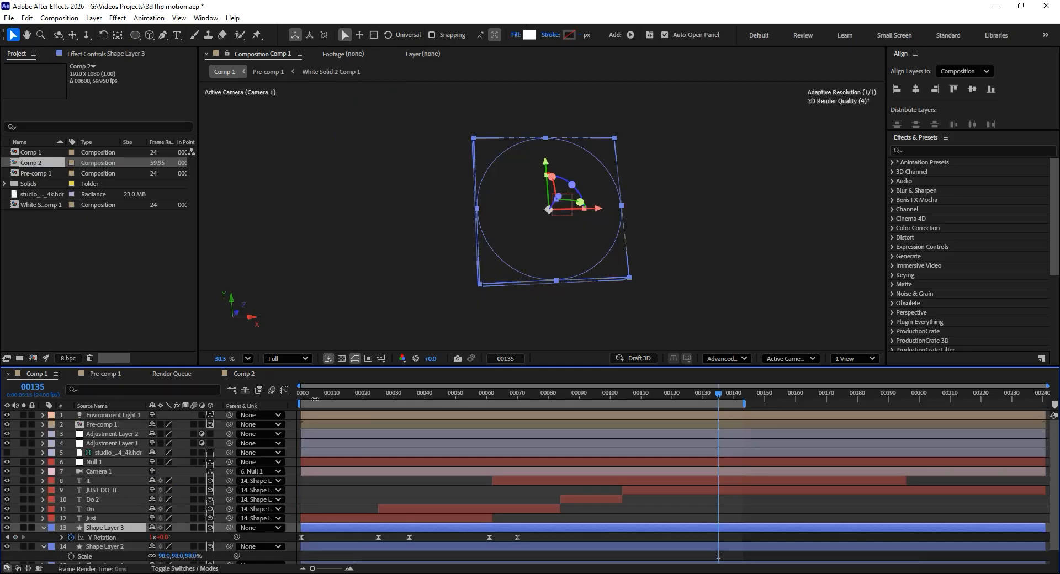
{"action": "left_click_drag", "start_coordinate": [301, 394], "coordinate": [300, 393]}
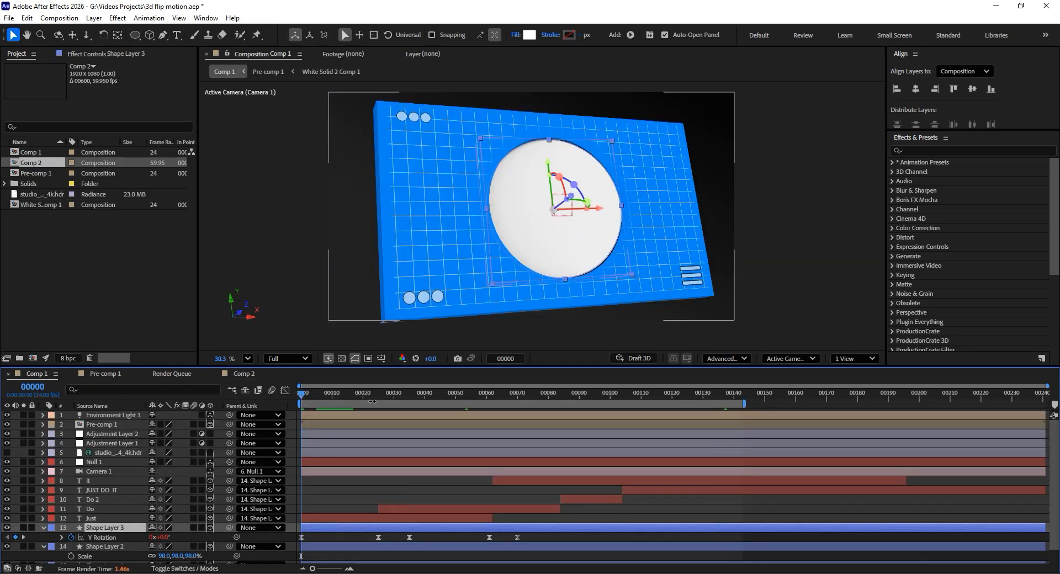
{"action": "left_click", "coordinate": [241, 373]}
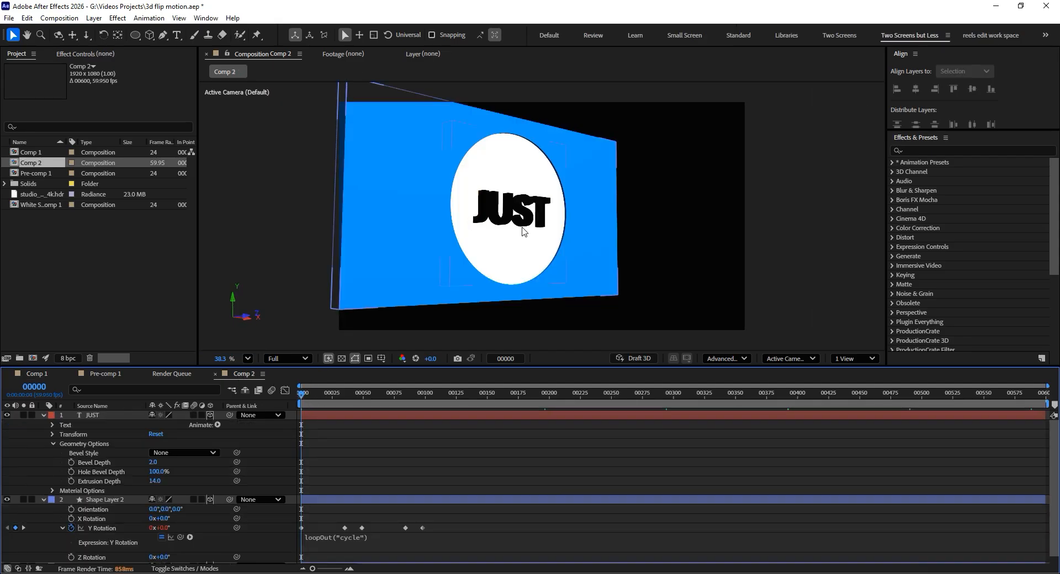
- Turn the JUST text around to face backwards and position it on the disc's back face
{"action": "left_click", "coordinate": [511, 213]}
{"action": "key", "text": "c"}
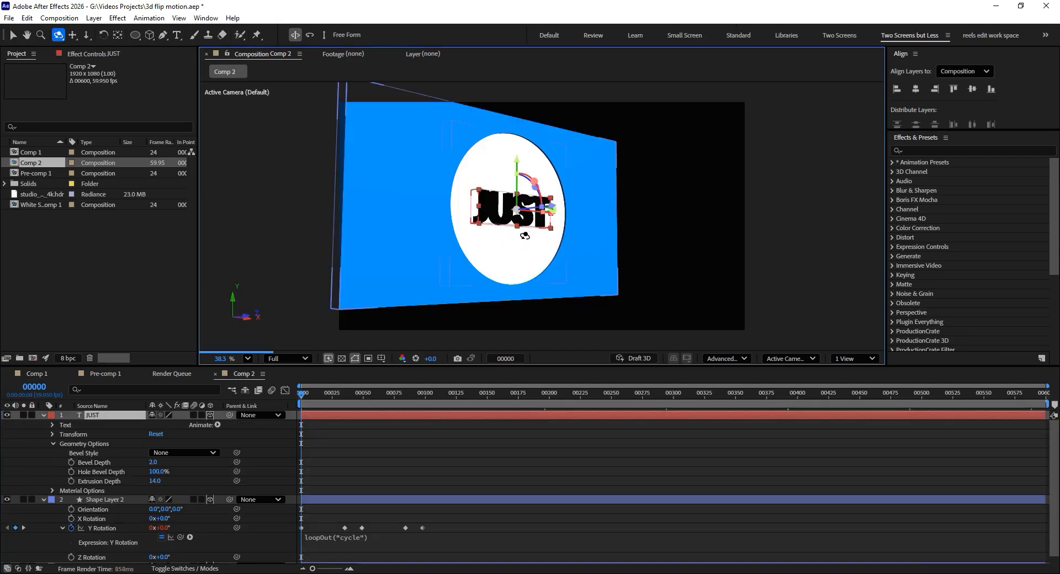
{"action": "left_click_drag", "start_coordinate": [502, 230], "coordinate": [534, 215]}
{"action": "key", "text": "v"}
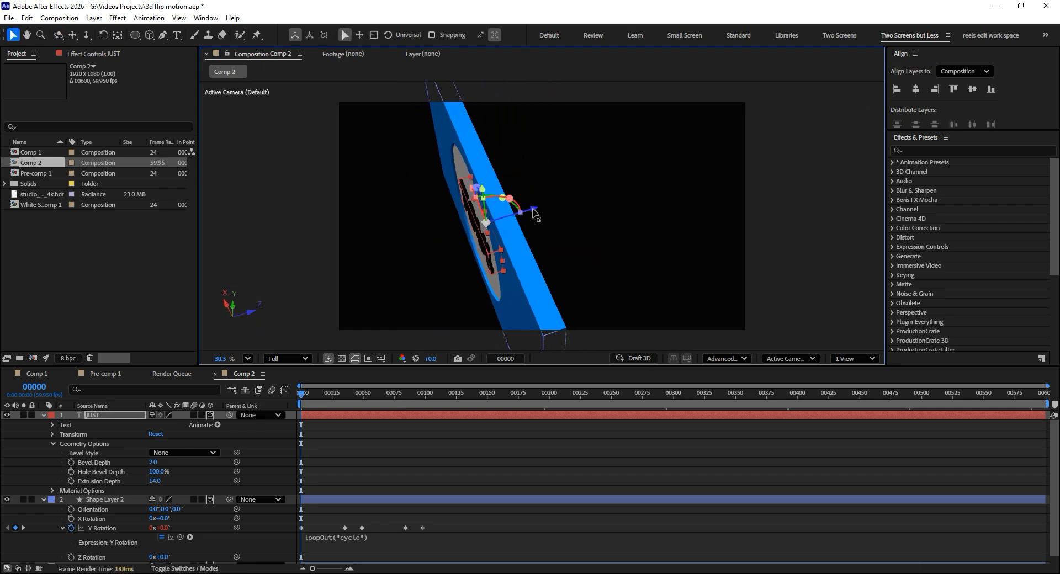
{"action": "key", "text": "c"}
{"action": "left_click_drag", "start_coordinate": [433, 246], "coordinate": [535, 256]}
{"action": "key", "text": "v"}
{"action": "left_click_drag", "start_coordinate": [458, 255], "coordinate": [439, 238]}
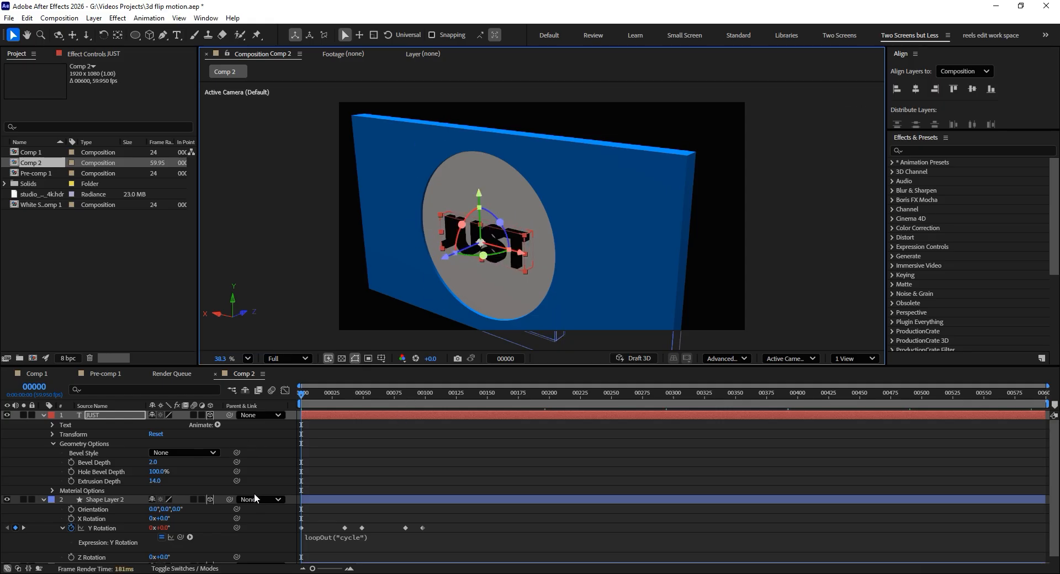
- Parent the JUST text to Shape Layer 2 and scrub to frame 47 to check its motion with the disc
{"action": "key", "text": "c"}
{"action": "left_click_drag", "start_coordinate": [639, 255], "coordinate": [466, 221]}
{"action": "key", "text": "2"}
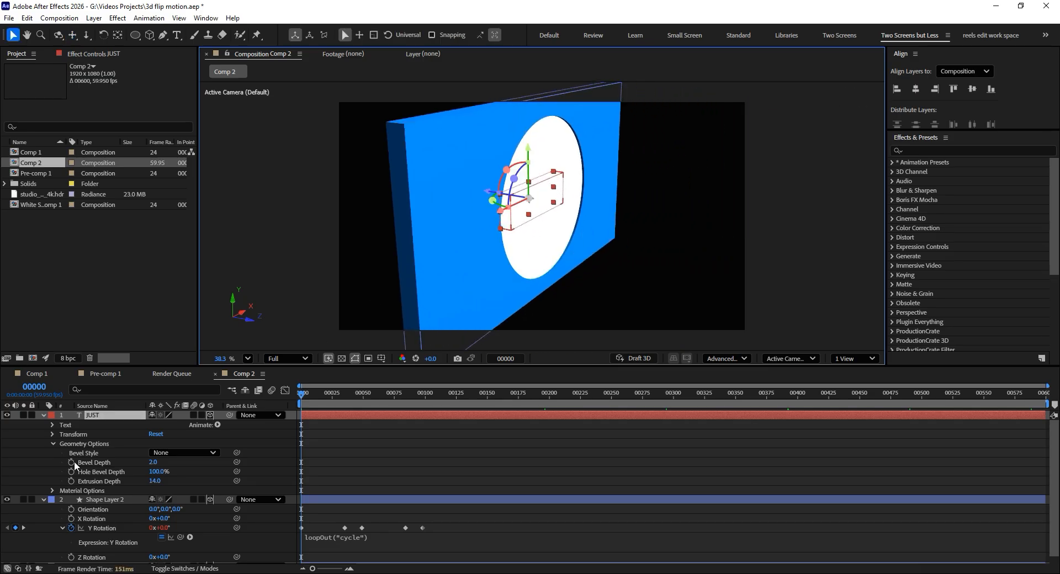
{"action": "left_click_drag", "start_coordinate": [229, 416], "coordinate": [104, 499]}
{"action": "left_click_drag", "start_coordinate": [302, 395], "coordinate": [318, 396]}
{"action": "key", "text": "2"}
{"action": "key", "text": "1"}
{"action": "left_click_drag", "start_coordinate": [608, 227], "coordinate": [555, 215]}
{"action": "key", "text": "2"}
{"action": "key", "text": "v"}
{"action": "left_click_drag", "start_coordinate": [330, 398], "coordinate": [360, 400]}
- Duplicate the JUST text with the copy starting at frame 40, and place the copy facing outward on the disc's back side
{"action": "key", "text": "ctrl+d"}
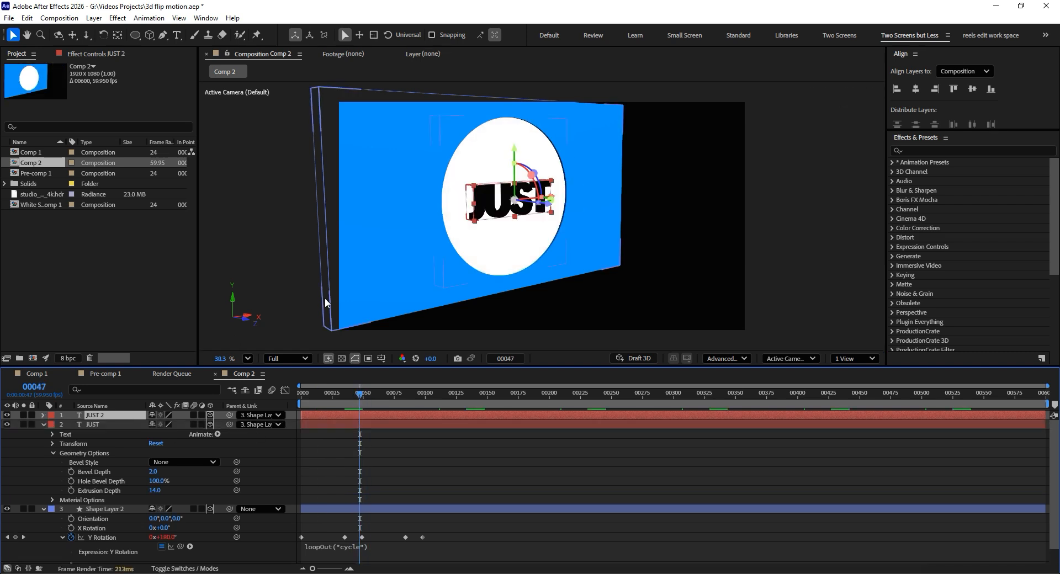
{"action": "left_click_drag", "start_coordinate": [360, 392], "coordinate": [277, 397]}
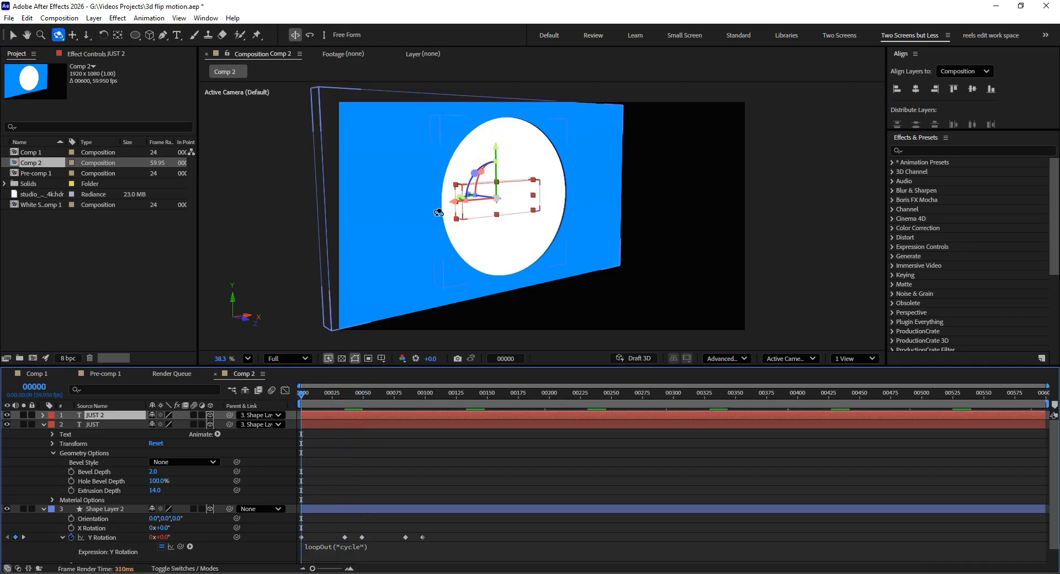
{"action": "left_click_drag", "start_coordinate": [398, 227], "coordinate": [622, 265]}
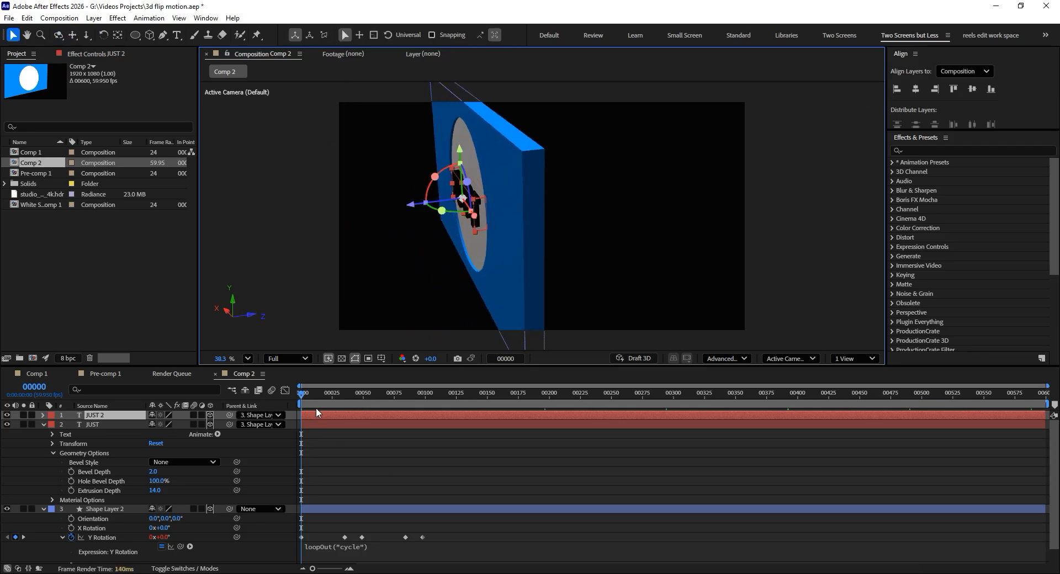
{"action": "left_click_drag", "start_coordinate": [315, 408], "coordinate": [346, 416]}
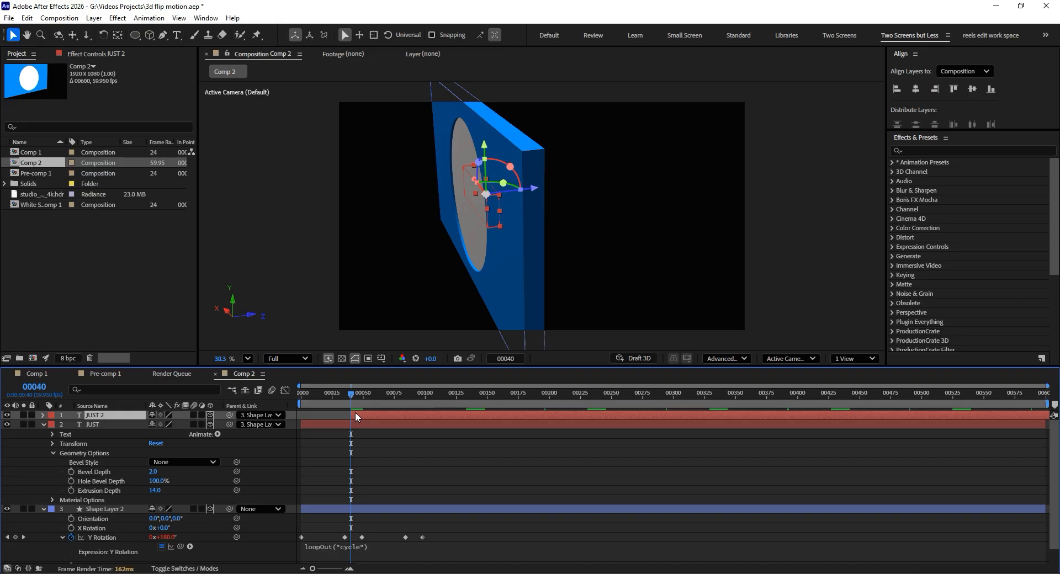
{"action": "left_click_drag", "start_coordinate": [529, 193], "coordinate": [470, 240]}
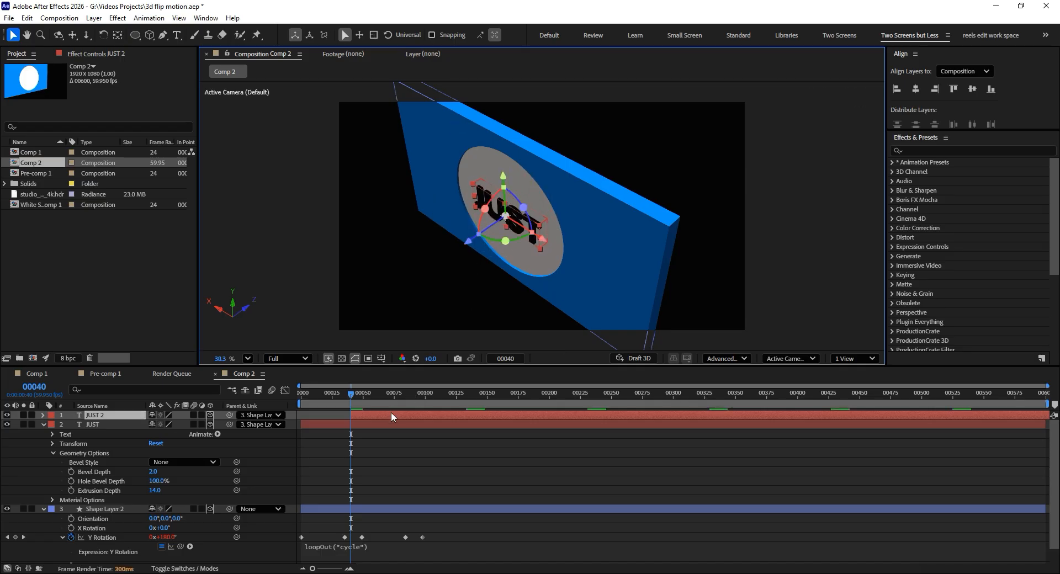
- Change the text of the duplicated JUST 2 layer to Do
{"action": "key", "text": "ctrl+t"}
{"action": "type", "text": "DO"}
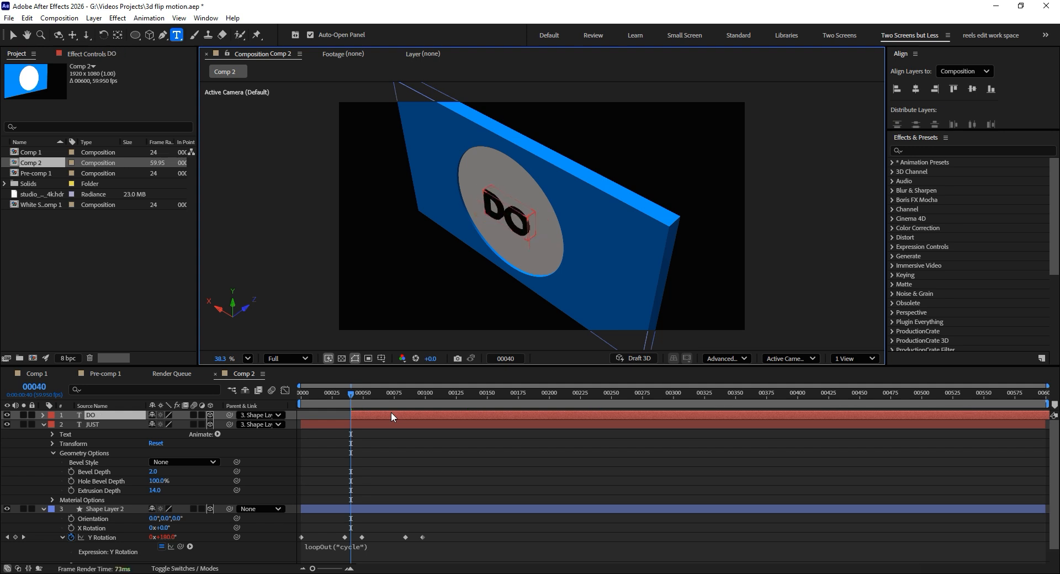
{"action": "key", "text": "BackSpace"}
{"action": "type", "text": "o"}
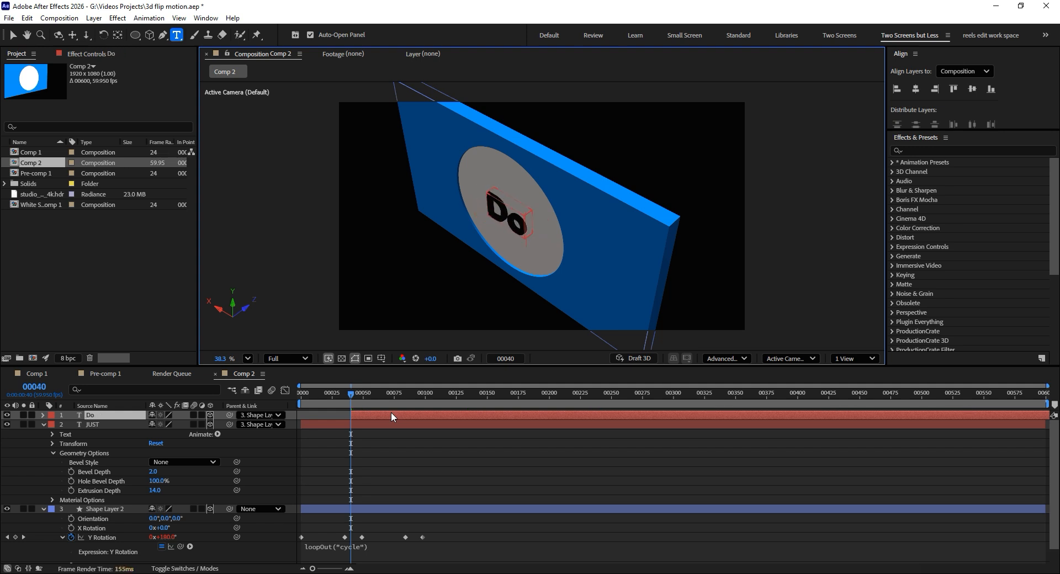
{"action": "type", "text": "11"}
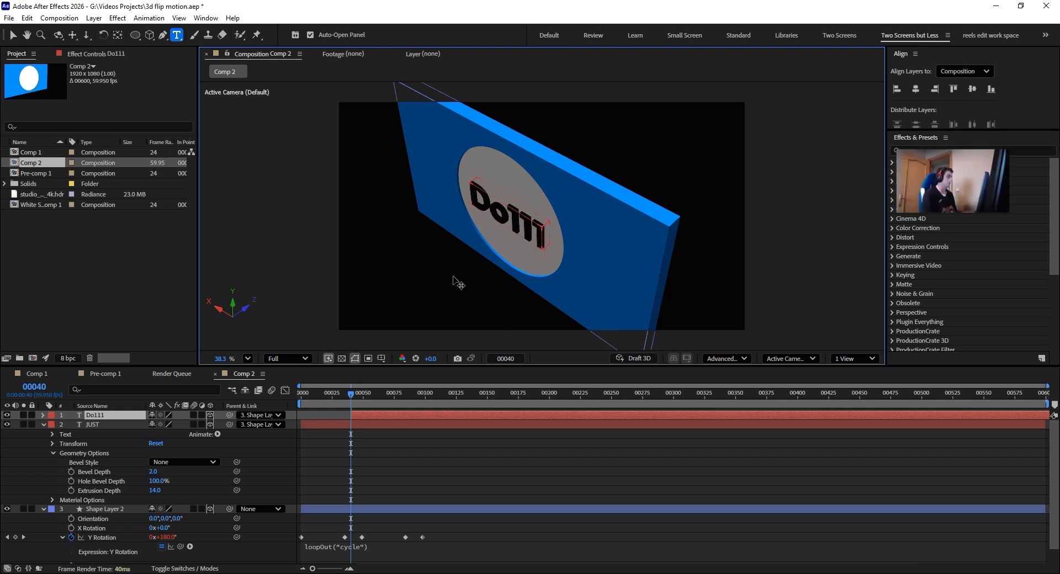
{"action": "key", "text": "Escape"}
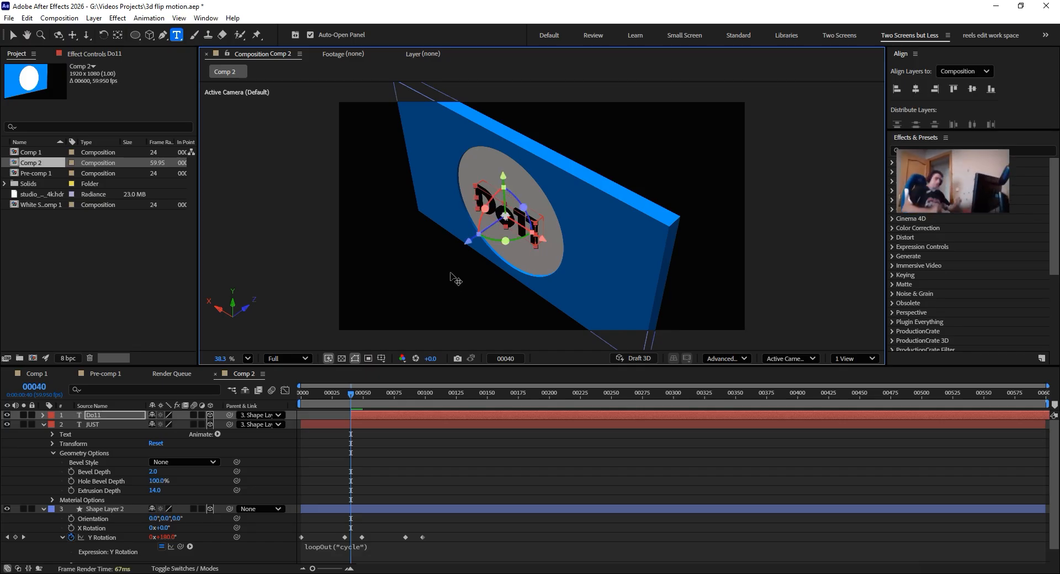
{"action": "double_click", "coordinate": [102, 416]}
{"action": "left_click", "coordinate": [537, 240]}
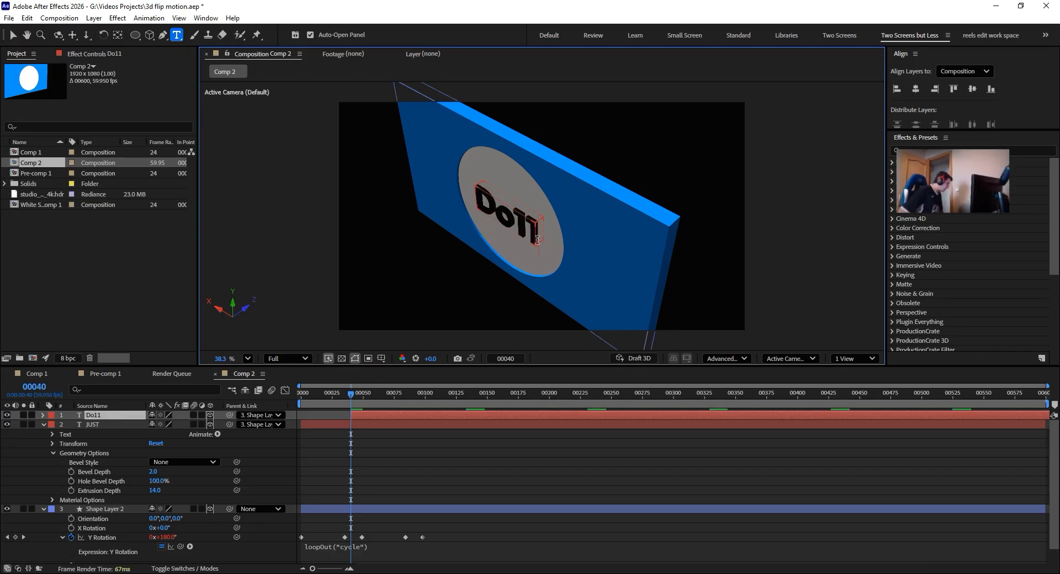
{"action": "key", "text": "BackSpace"}
{"action": "key", "text": "BackSpace"}
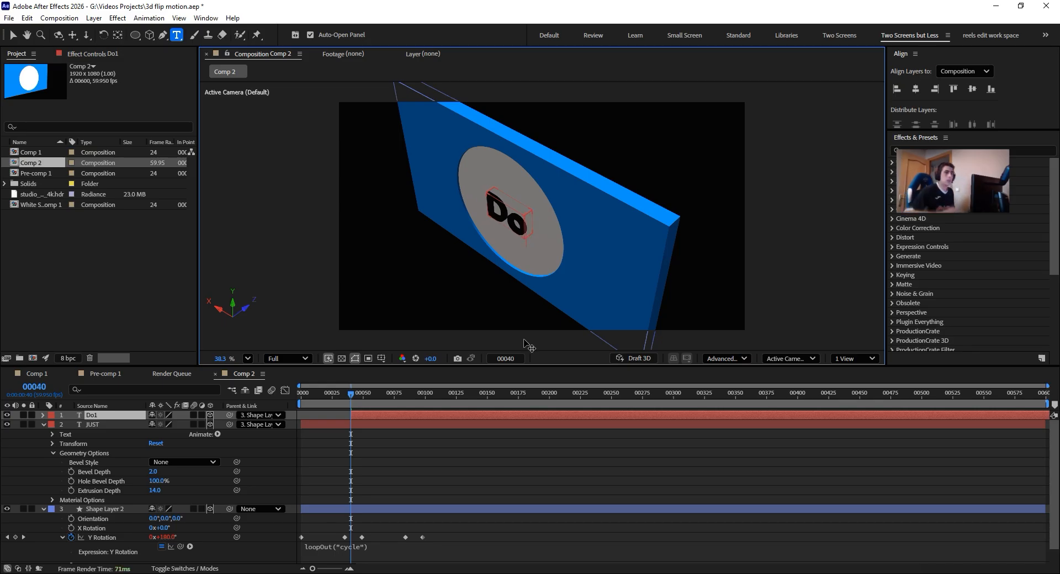
{"action": "key", "text": "Escape"}
- Split the JUST text layer at frame 91, where the disc has turned back to its first face
{"action": "key", "text": "c"}
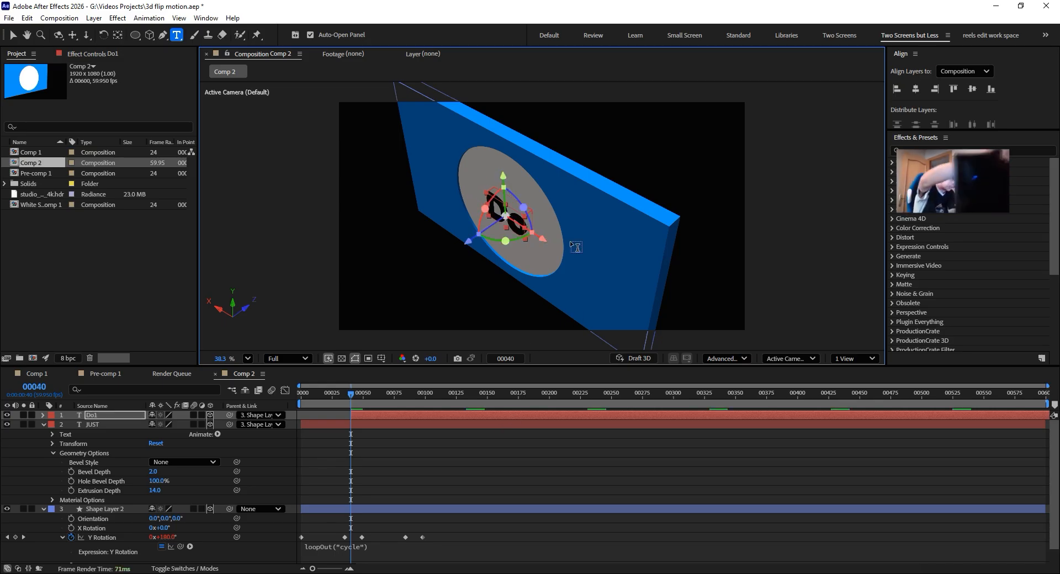
{"action": "left_click_drag", "start_coordinate": [597, 224], "coordinate": [420, 310]}
{"action": "key", "text": "c"}
{"action": "key", "text": "c"}
{"action": "key", "text": "c"}
{"action": "left_click_drag", "start_coordinate": [604, 252], "coordinate": [589, 303]}
{"action": "key", "text": "c"}
{"action": "key", "text": "ctrl+t"}
{"action": "left_click_drag", "start_coordinate": [371, 387], "coordinate": [412, 400]}
{"action": "left_click", "coordinate": [98, 426]}
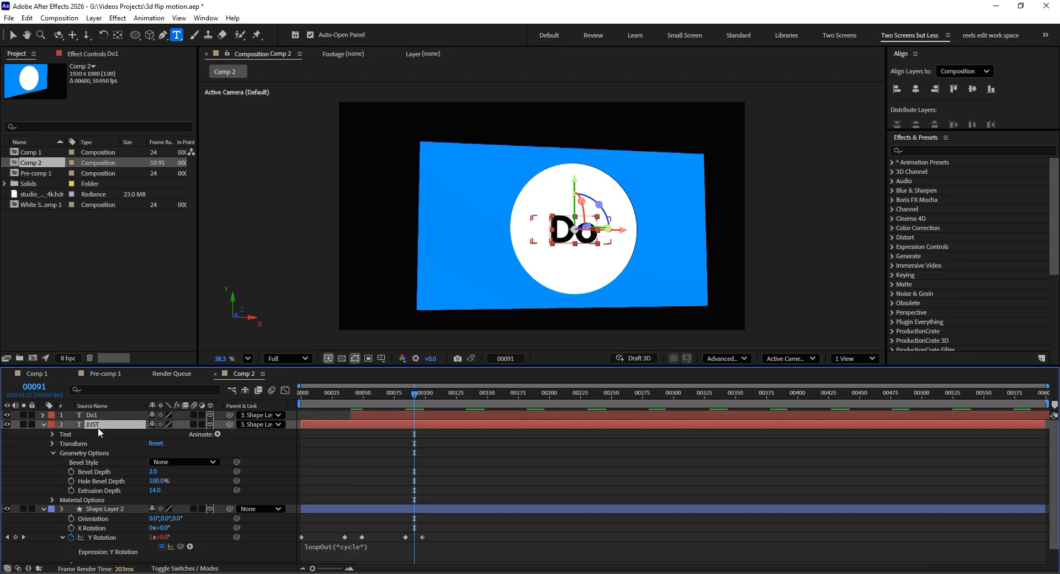
{"action": "left_click_drag", "start_coordinate": [473, 207], "coordinate": [555, 238]}
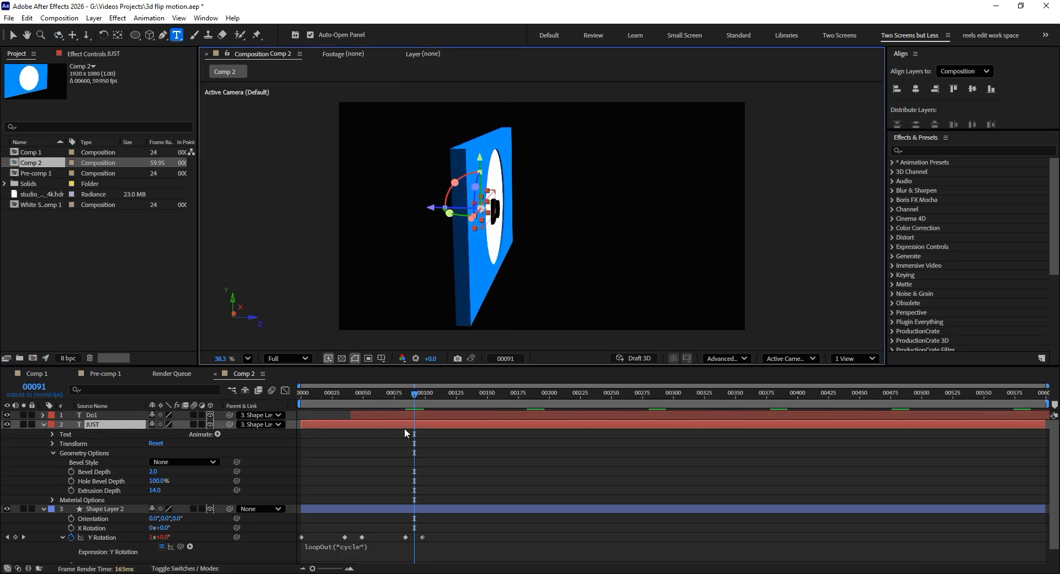
{"action": "key", "text": "ctrl+shift+d"}
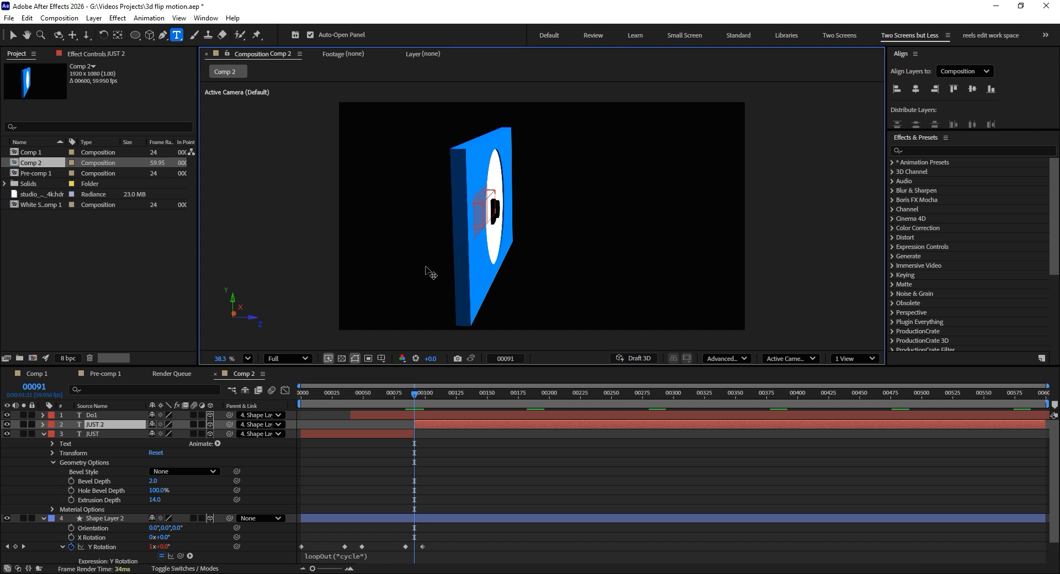
- Change the text of the split-off JUST 2 layer to It and check it on the flipping disc
{"action": "type", "text": "It"}
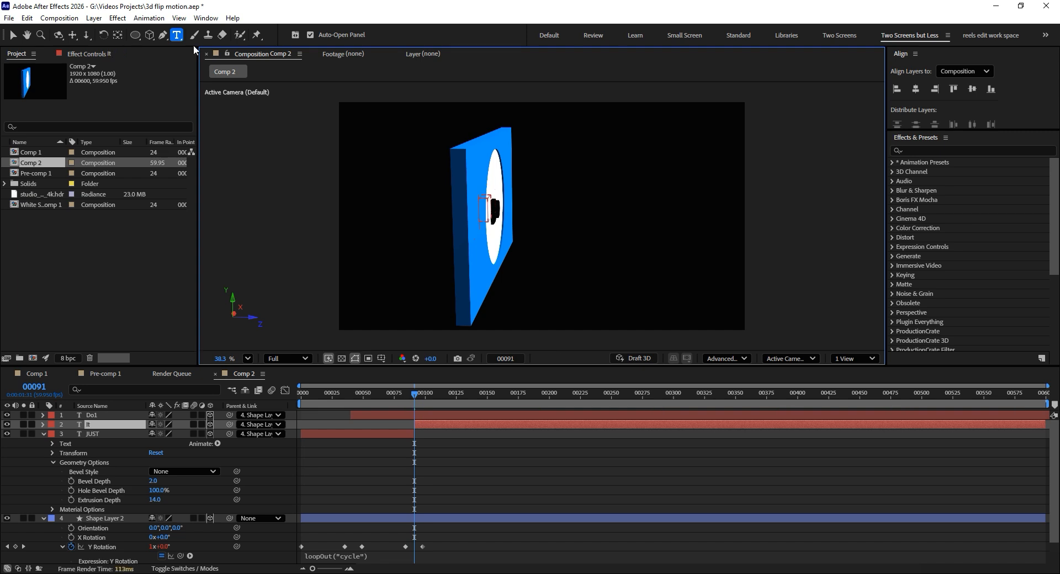
{"action": "left_click", "coordinate": [14, 37]}
{"action": "left_click_drag", "start_coordinate": [364, 161], "coordinate": [409, 237]}
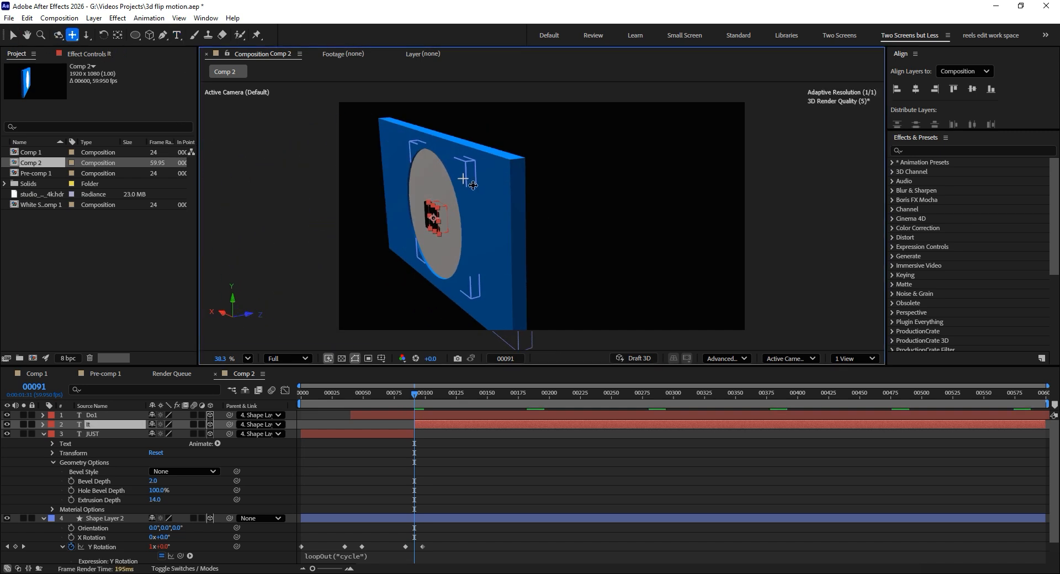
{"action": "key", "text": "1"}
{"action": "key", "text": "v"}
{"action": "left_click", "coordinate": [406, 395]}
{"action": "key", "text": "space"}
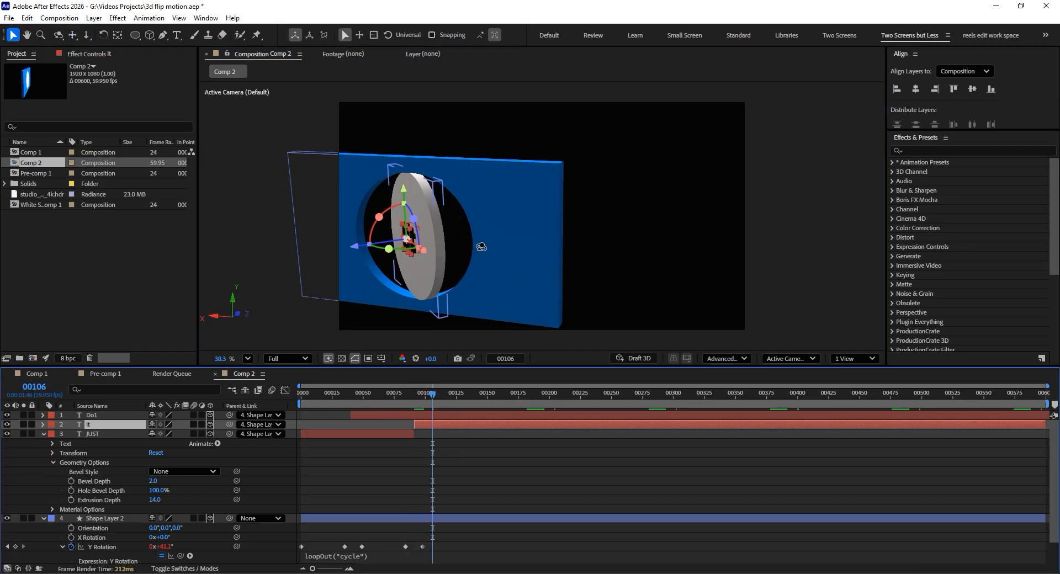
{"action": "key", "text": "1"}
{"action": "left_click_drag", "start_coordinate": [402, 236], "coordinate": [517, 267]}
{"action": "key", "text": "v"}
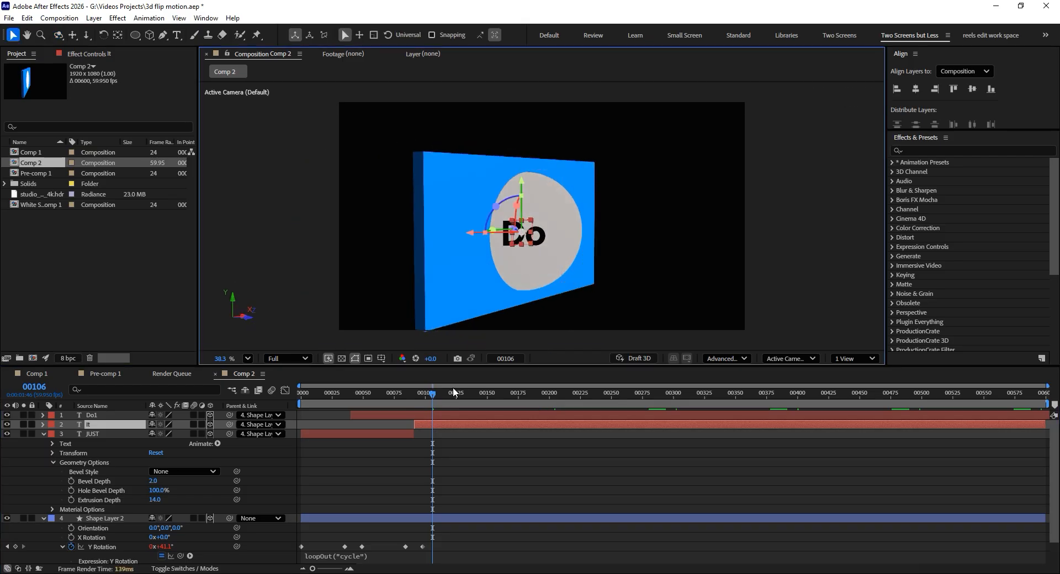
- Split the Do text layer at frame 145
{"action": "left_click_drag", "start_coordinate": [434, 395], "coordinate": [480, 389]}
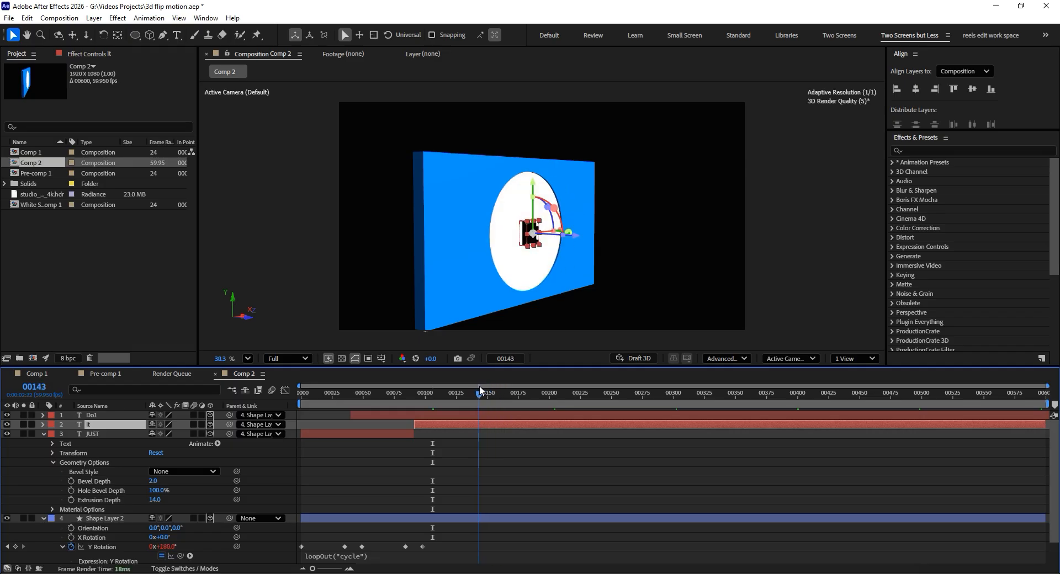
{"action": "left_click", "coordinate": [490, 413]}
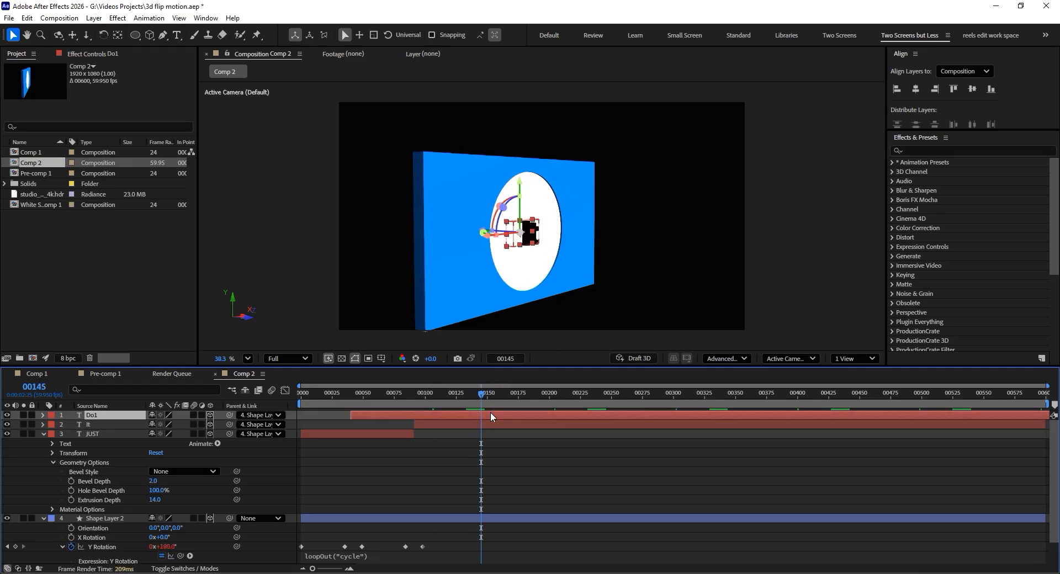
{"action": "key", "text": "ctrl+shift+d"}
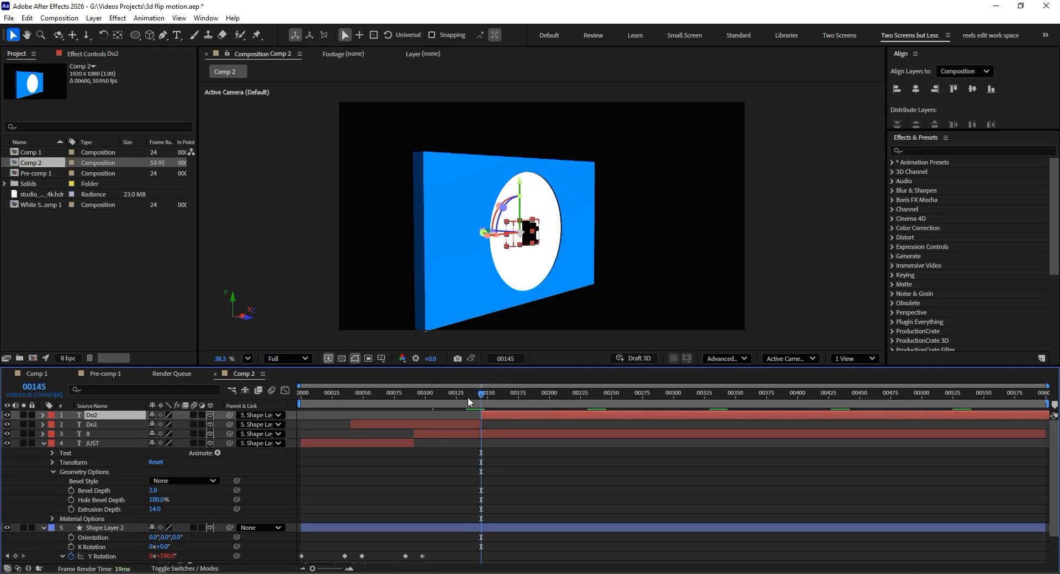
{"action": "key", "text": "c"}
{"action": "left_click_drag", "start_coordinate": [448, 268], "coordinate": [547, 282]}
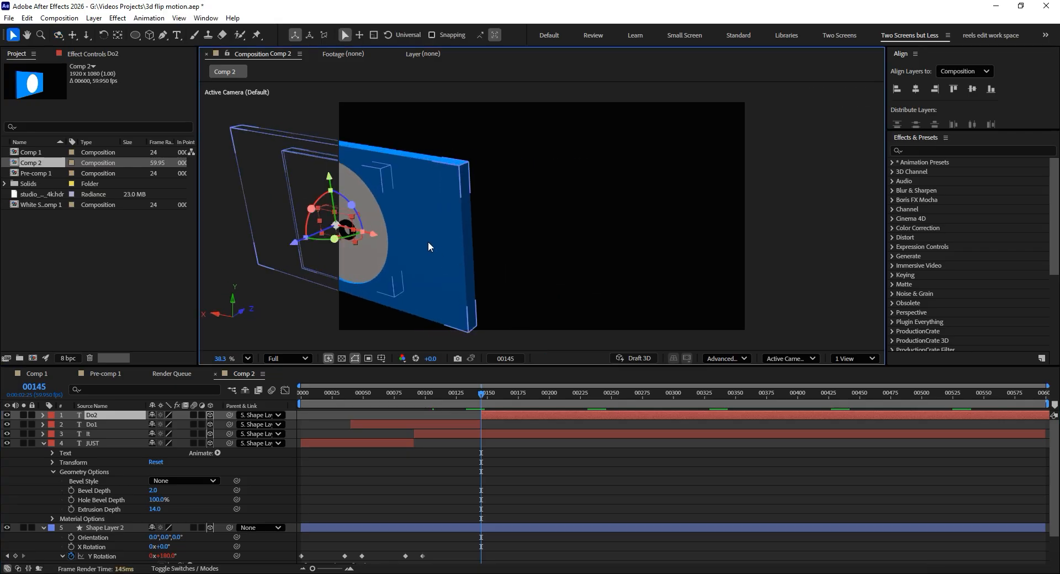
{"action": "key", "text": "2"}
{"action": "left_click_drag", "start_coordinate": [400, 232], "coordinate": [502, 250]}
{"action": "key", "text": "v"}
{"action": "double_click", "coordinate": [422, 241]}
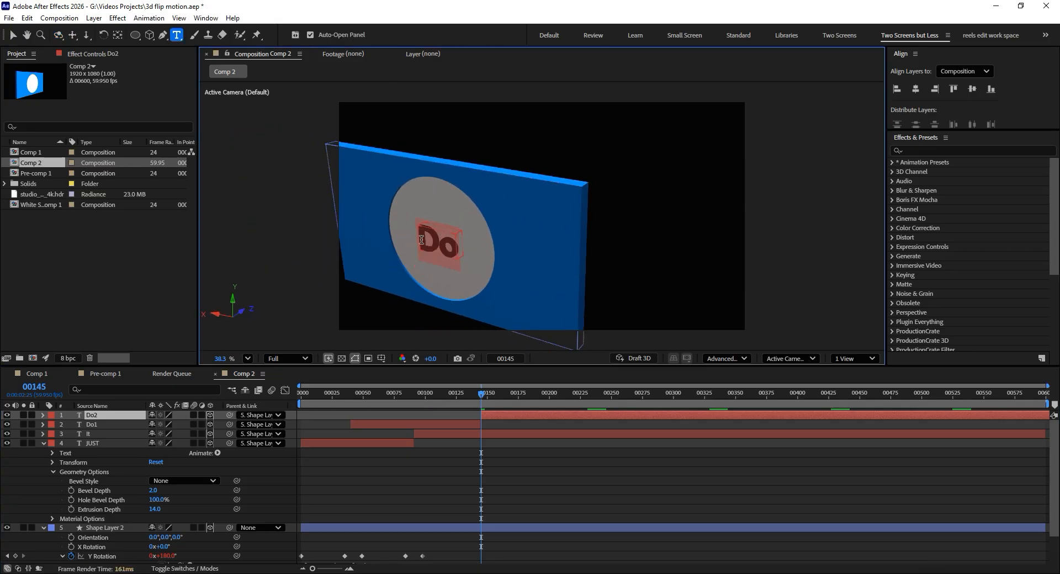
{"action": "key", "text": "Escape"}
{"action": "key", "text": "Caps_Lock"}
{"action": "key", "text": "j"}
{"action": "key", "text": "s"}
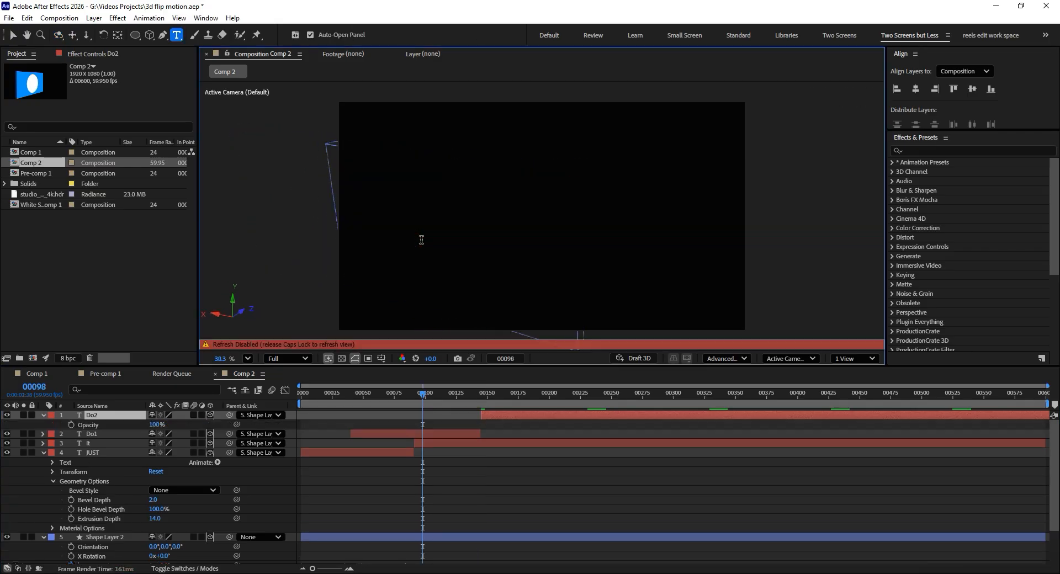
{"action": "key", "text": "Caps_Lock"}
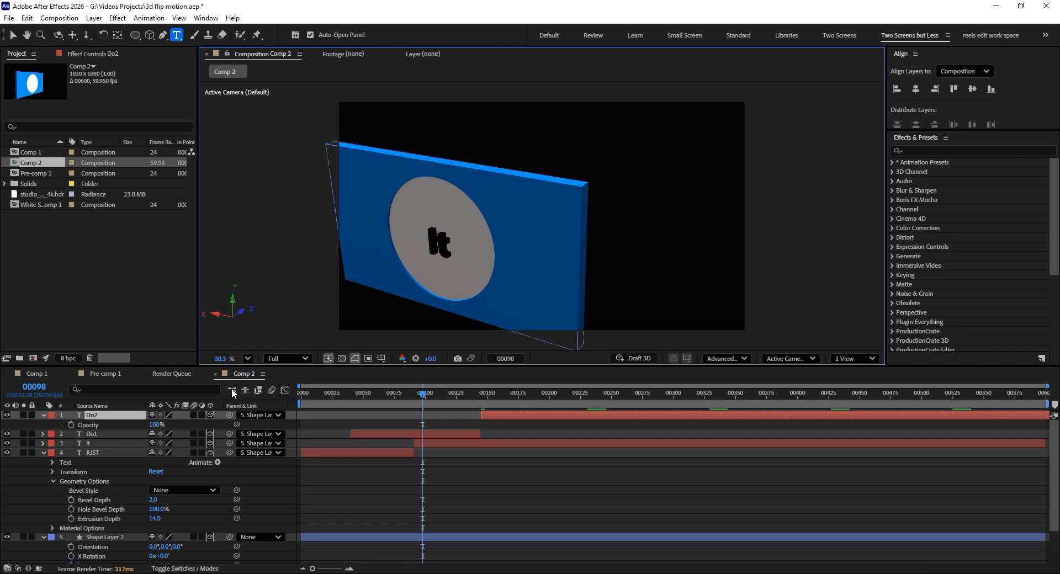
- Change the text of the split-off Do2 layer to JUST DO IT
{"action": "double_click", "coordinate": [116, 416]}
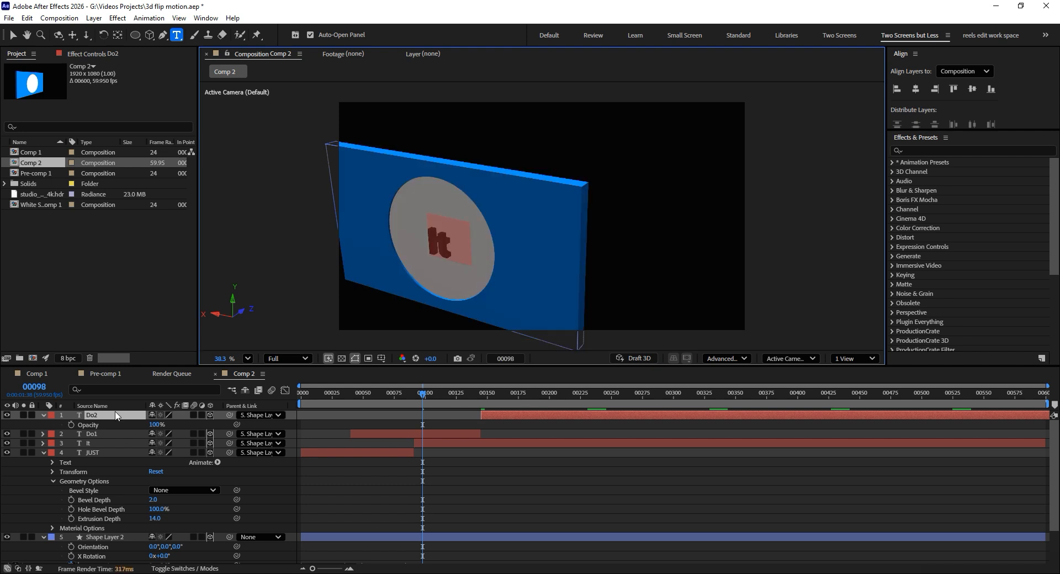
{"action": "type", "text": "JUST DO  IT"}
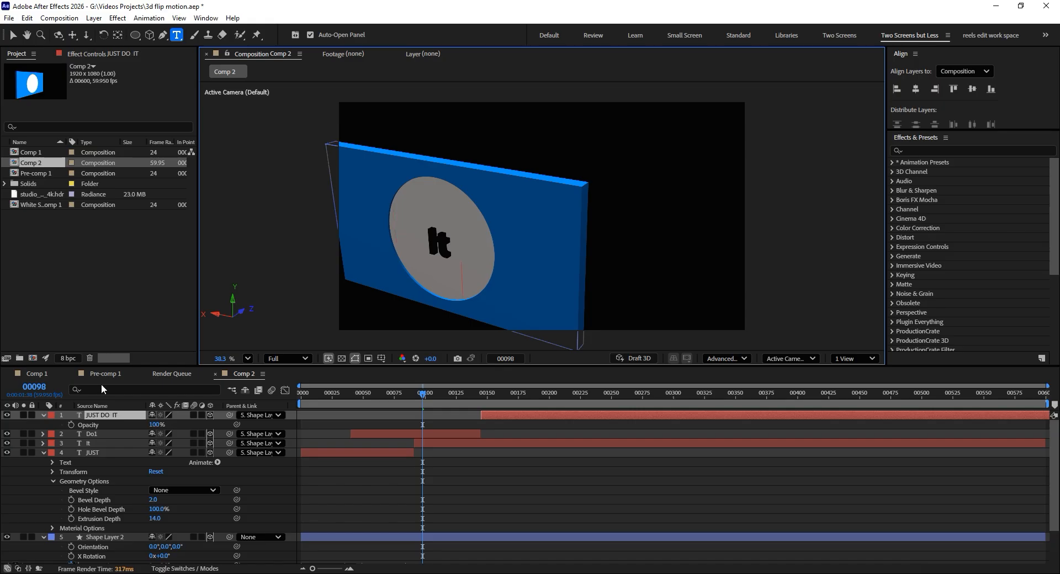
{"action": "left_click", "coordinate": [14, 36]}
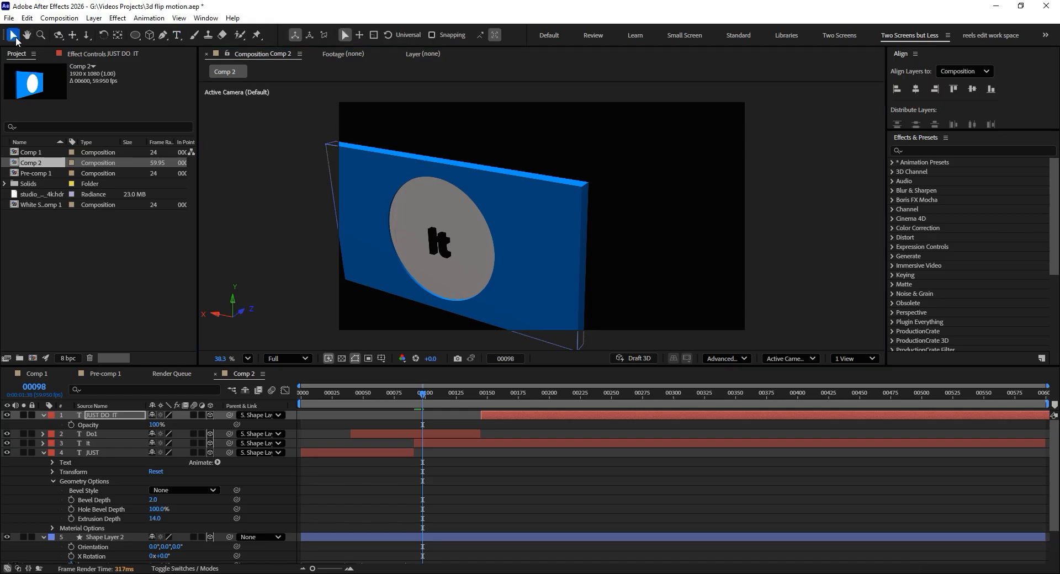
- Scale the JUST DO IT text down to 292.1% and shift it vertically so it sits centred on the disc's face
{"action": "left_click_drag", "start_coordinate": [122, 416], "coordinate": [458, 380]}
{"action": "left_click", "coordinate": [488, 395]}
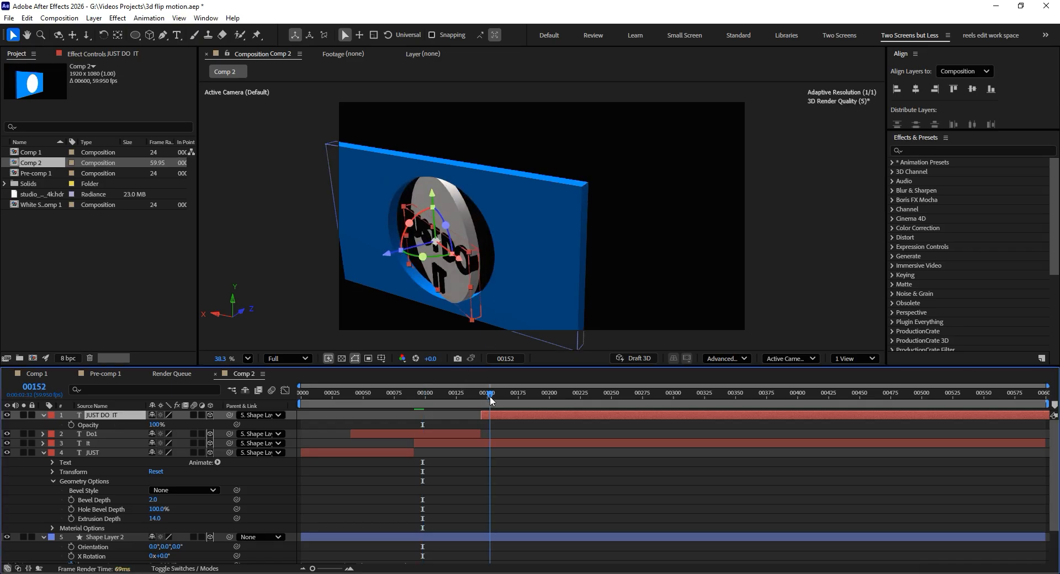
{"action": "left_click_drag", "start_coordinate": [426, 252], "coordinate": [469, 232]}
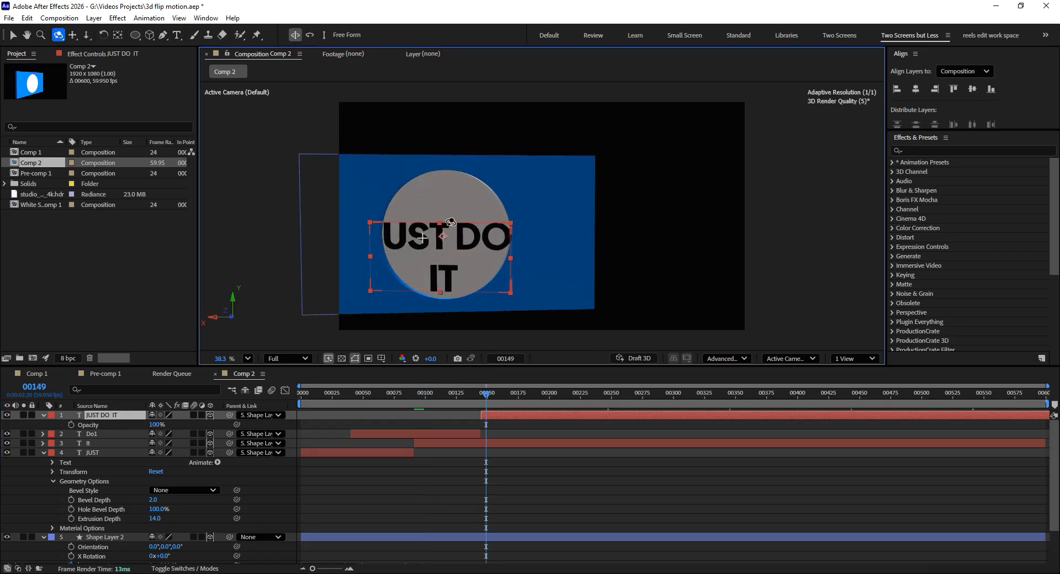
{"action": "left_click_drag", "start_coordinate": [444, 180], "coordinate": [447, 175]}
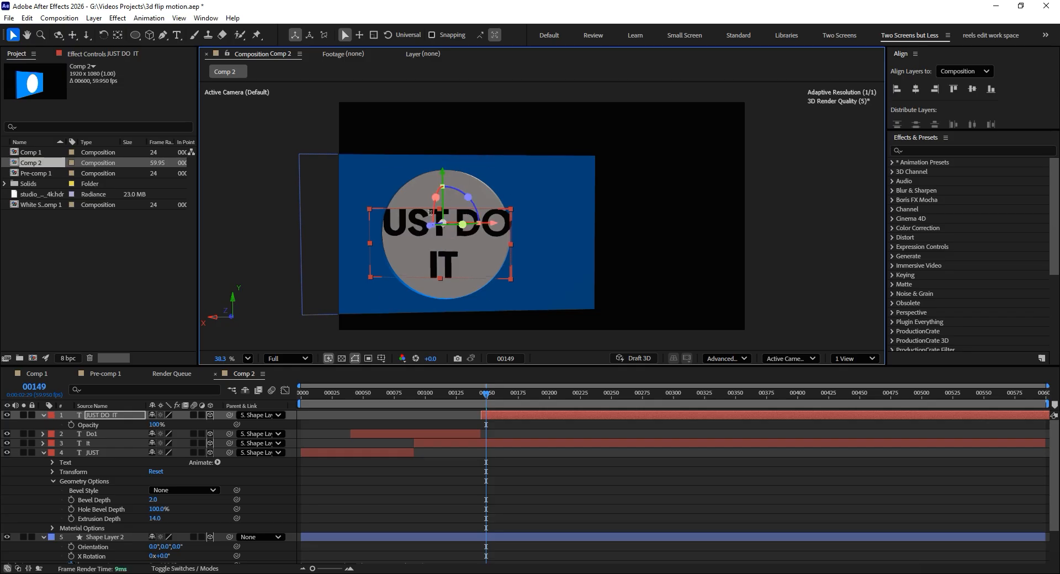
{"action": "key", "text": "s"}
{"action": "left_click_drag", "start_coordinate": [168, 427], "coordinate": [95, 427]}
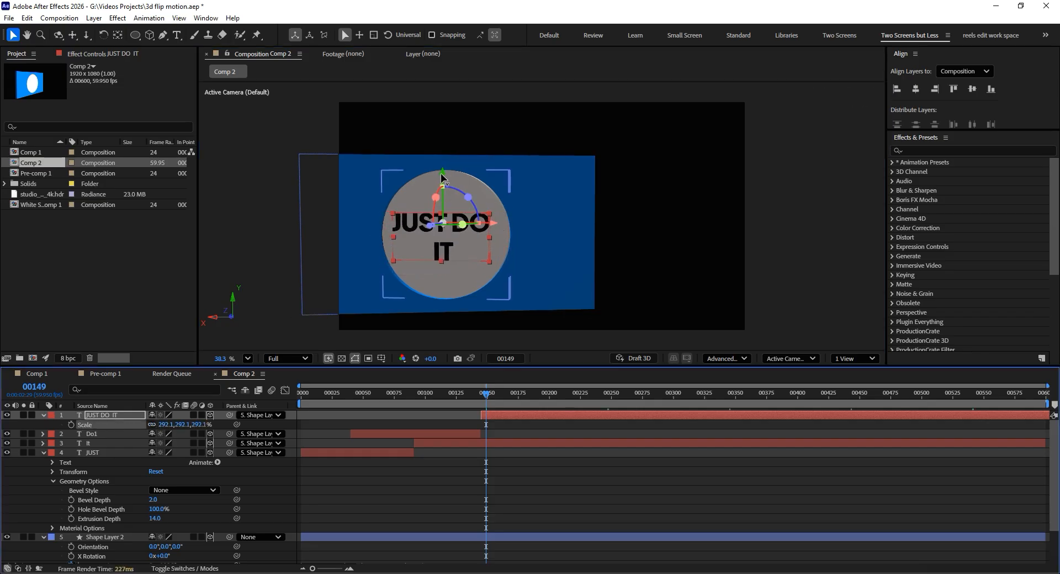
{"action": "mouse_move", "coordinate": [441, 173]}
{"action": "left_mouse_down"}
{"action": "mouse_move", "coordinate": [440, 190]}
{"action": "mouse_move", "coordinate": [444, 178]}
{"action": "left_mouse_up"}
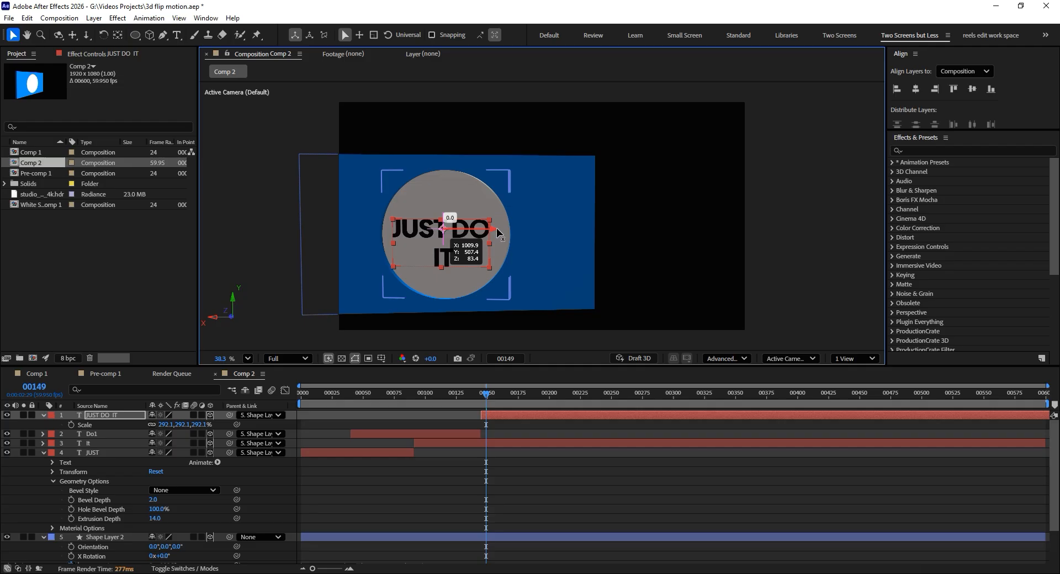
- End the work area at about frame 200 and return to frame 5 with the panel's front in view
{"action": "key", "text": "c"}
{"action": "left_click_drag", "start_coordinate": [573, 227], "coordinate": [449, 227]}
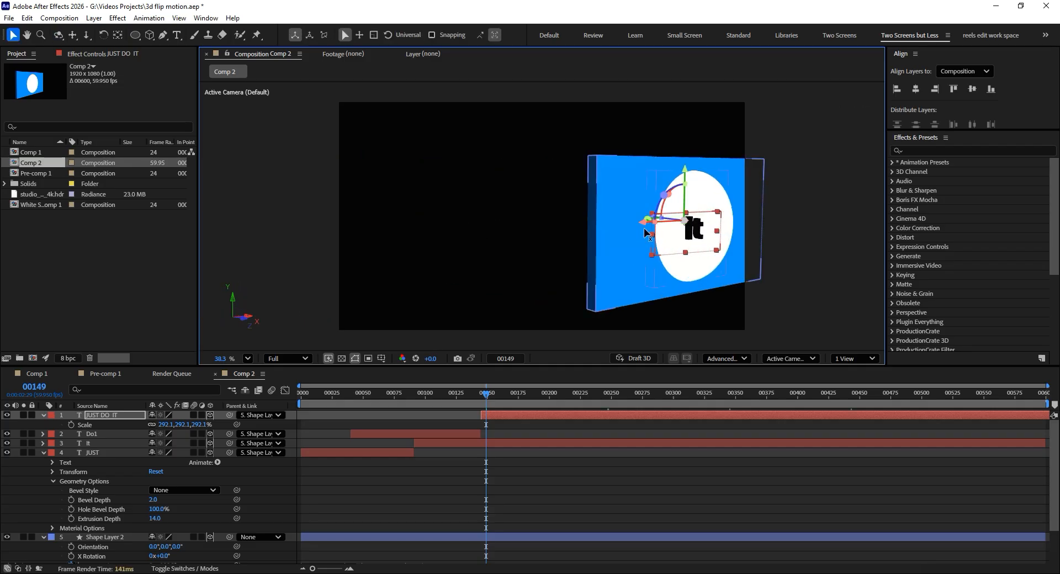
{"action": "key", "text": "2"}
{"action": "left_click_drag", "start_coordinate": [610, 228], "coordinate": [470, 231]}
{"action": "key", "text": "v"}
{"action": "left_click_drag", "start_coordinate": [479, 394], "coordinate": [307, 396]}
{"action": "key", "text": "n"}
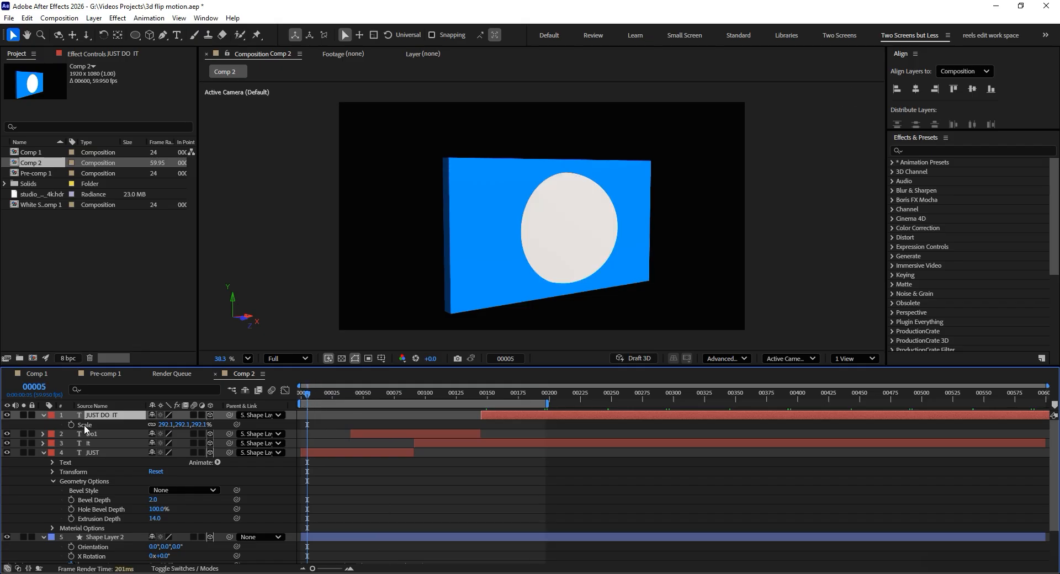
- Collapse the open layer properties and add an Environment light at 100% intensity with Casts Shadows enabled
{"action": "left_click", "coordinate": [41, 417]}
{"action": "left_click", "coordinate": [42, 441]}
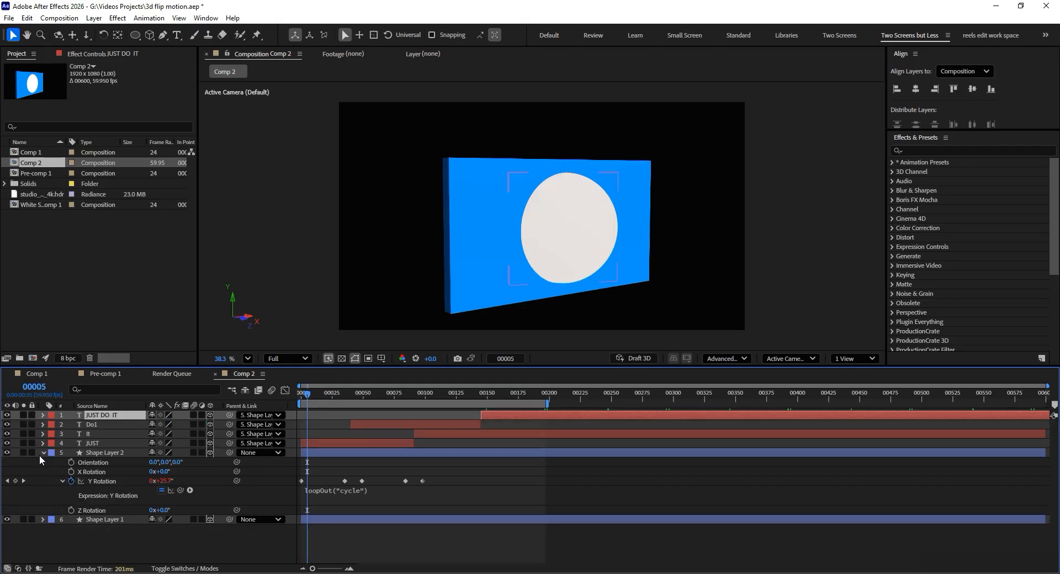
{"action": "left_click", "coordinate": [42, 453]}
{"action": "right_click", "coordinate": [70, 499]}
{"action": "mouse_move", "coordinate": [166, 367]}
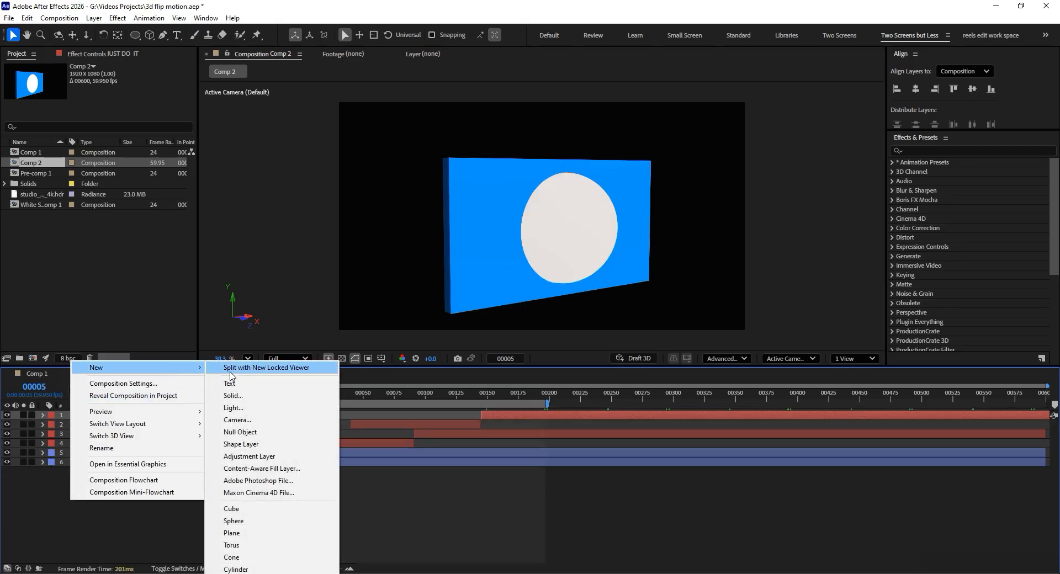
{"action": "left_click", "coordinate": [233, 408]}
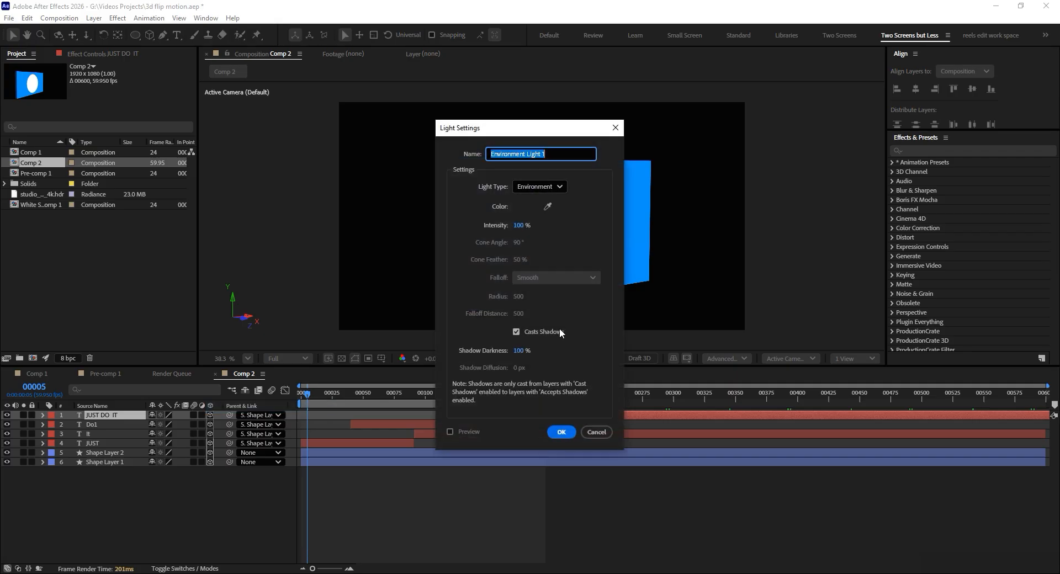
{"action": "left_click", "coordinate": [550, 432]}
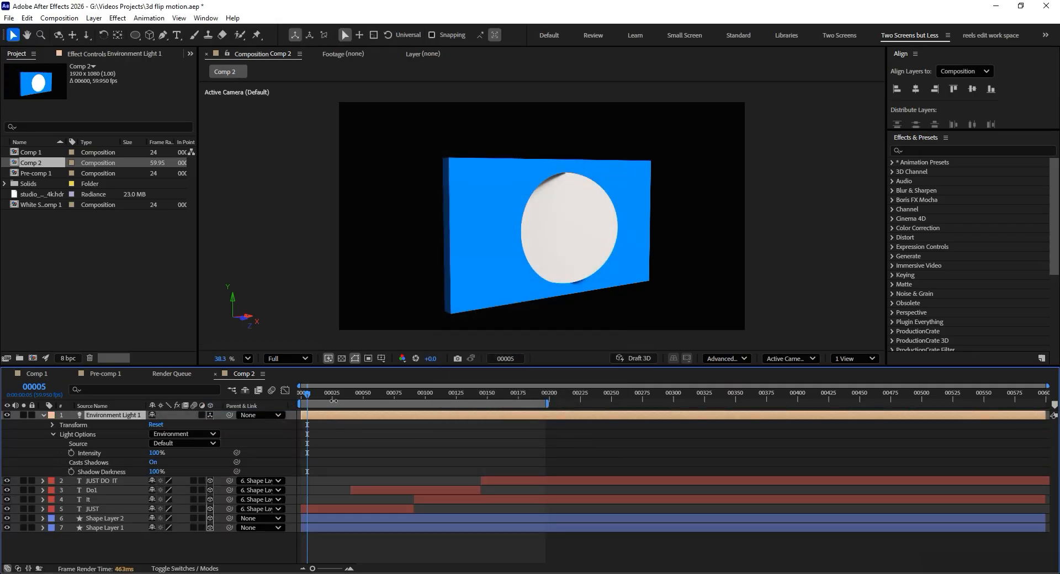
- Try rotating the environment light around the X axis, undo the rotation, and check the lighting at frame 59
{"action": "scroll", "coordinate": [587, 183], "scroll_direction": "up", "scroll_amount": 1}
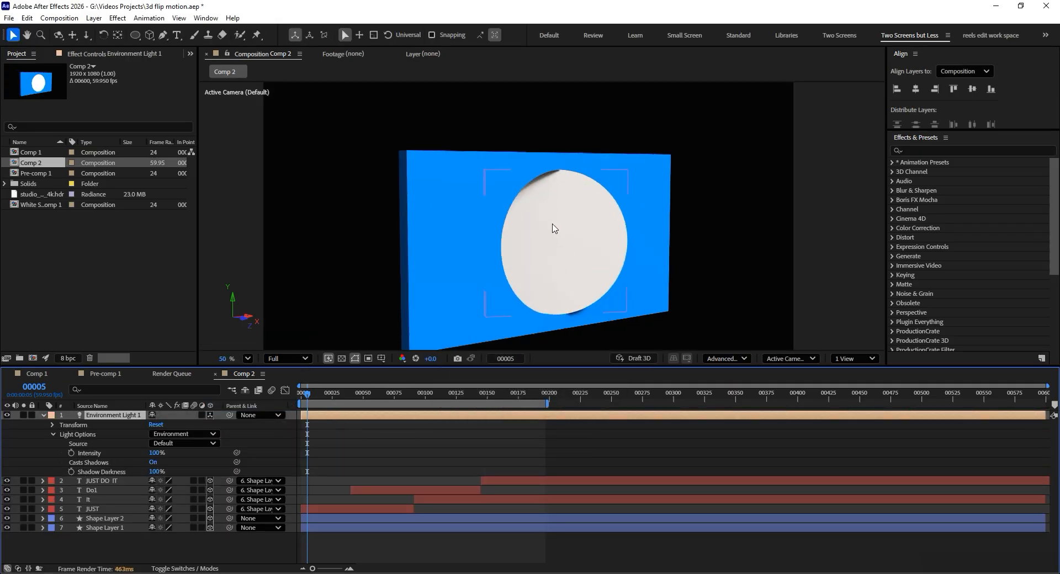
{"action": "mouse_move", "coordinate": [549, 225]}
{"action": "left_mouse_down", "text": "alt"}
{"action": "mouse_move", "coordinate": [544, 201]}
{"action": "mouse_move", "coordinate": [545, 219]}
{"action": "left_mouse_up", "text": "alt"}
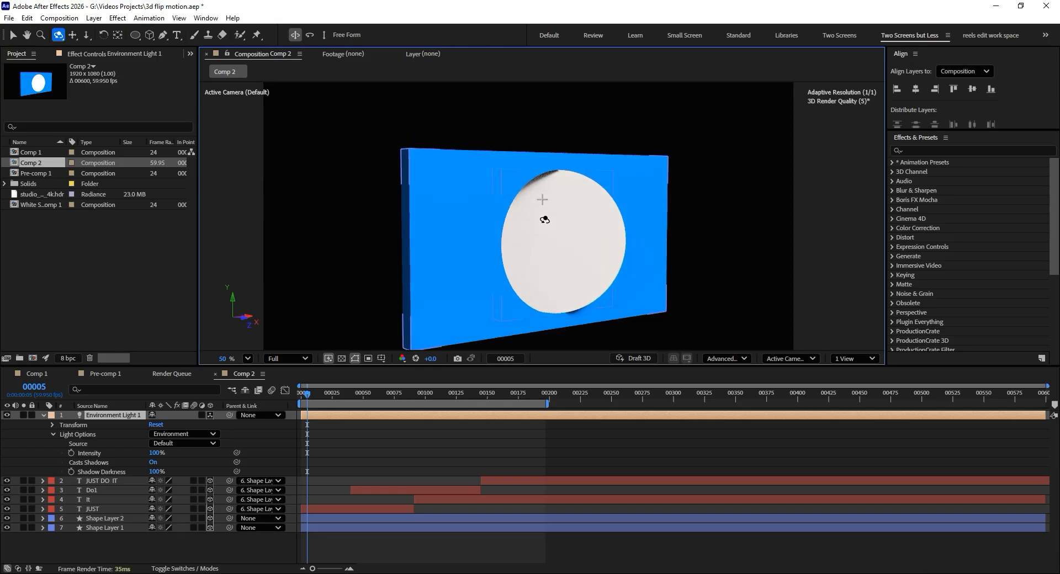
{"action": "left_click", "coordinate": [53, 425]}
{"action": "mouse_move", "coordinate": [162, 435]}
{"action": "left_mouse_down"}
{"action": "mouse_move", "coordinate": [329, 417]}
{"action": "mouse_move", "coordinate": [323, 396]}
{"action": "mouse_move", "coordinate": [375, 403]}
{"action": "left_mouse_up"}
{"action": "key", "text": "ctrl+z"}
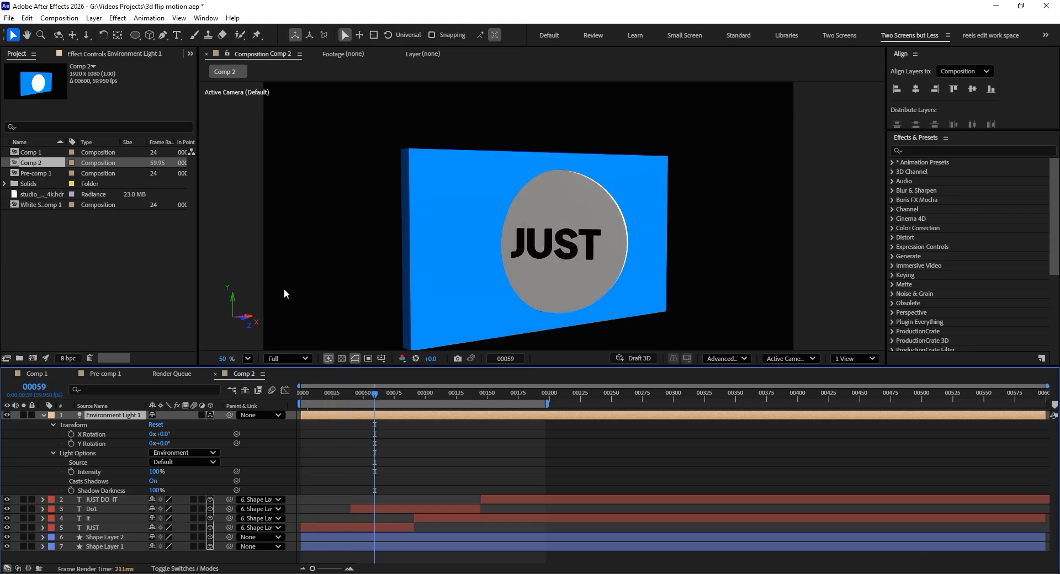
- Preview the studio_kontrast_04_4k.hdr footage, add it to Comp 2 between the JUST layer and Shape Layer 2, and hide the new layer
{"action": "left_click", "coordinate": [37, 194]}
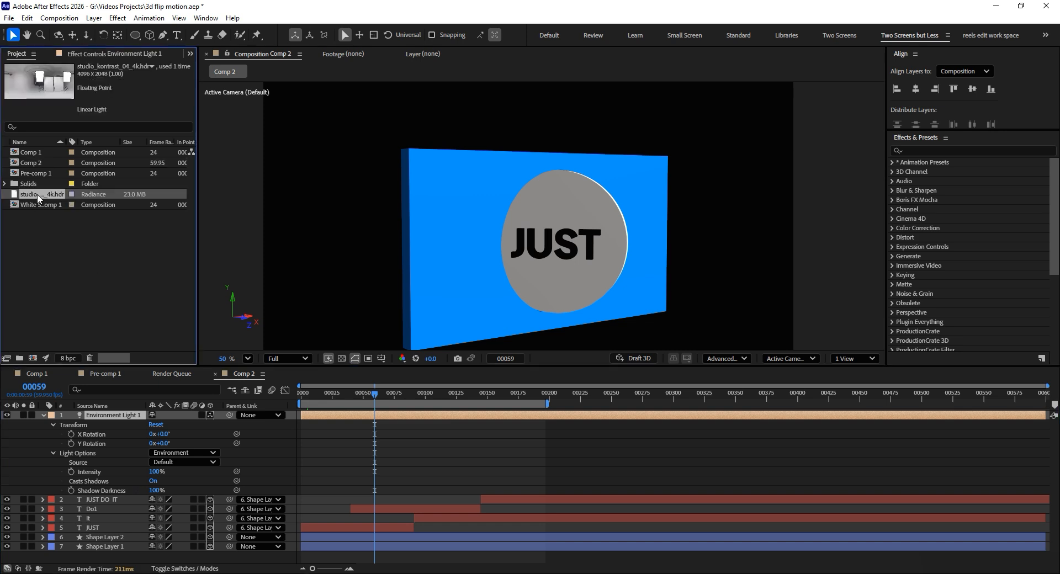
{"action": "double_click", "coordinate": [37, 196]}
{"action": "scroll", "coordinate": [465, 228], "scroll_direction": "down", "scroll_amount": 4}
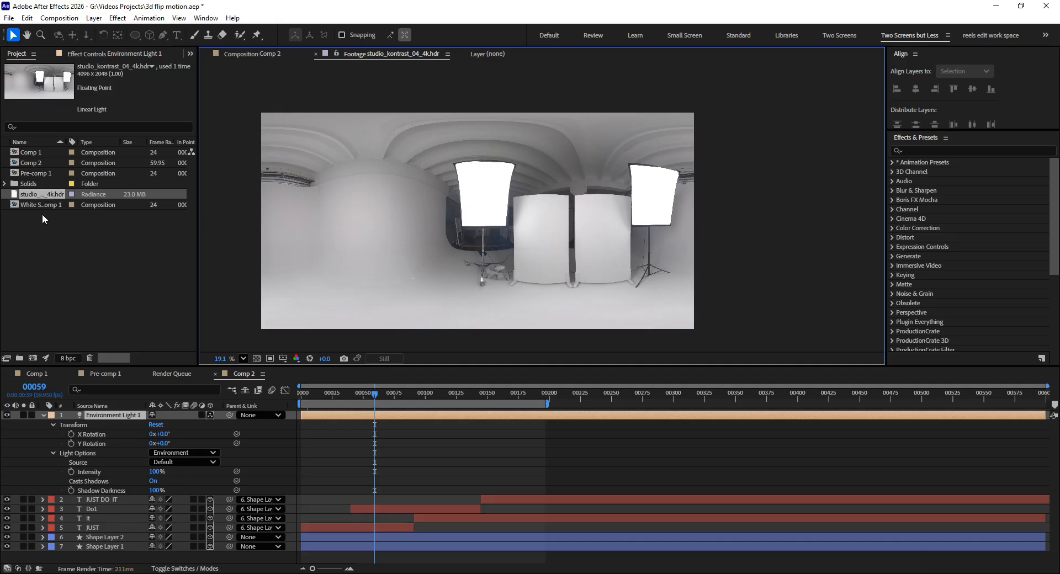
{"action": "left_click_drag", "start_coordinate": [42, 194], "coordinate": [72, 534]}
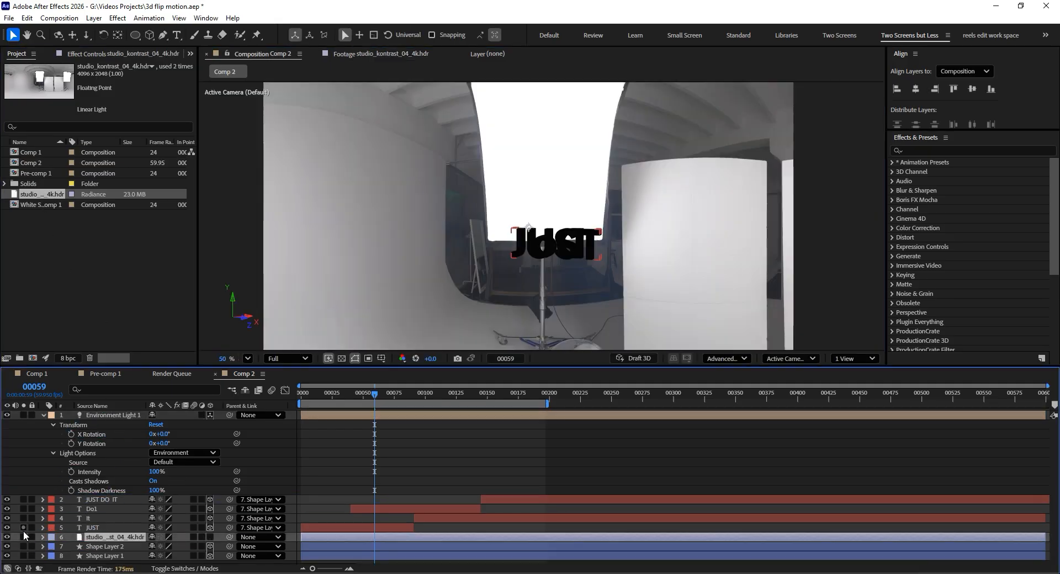
{"action": "left_click", "coordinate": [7, 537]}
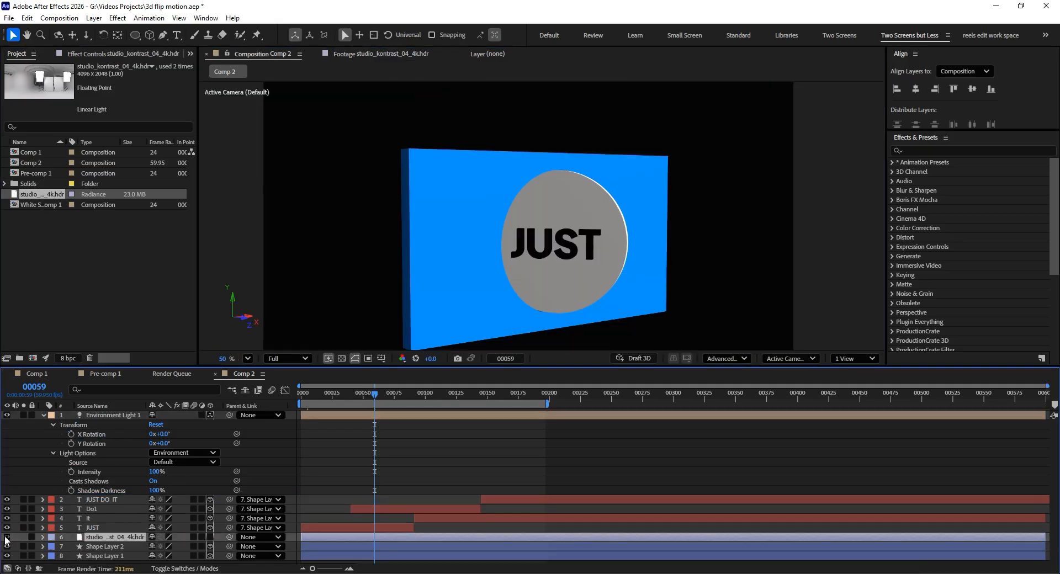
- Use the studio_kontrast HDR layer as the environment light's source, set its Y Rotation to 94°, and check the lighting at frame 62
{"action": "left_click", "coordinate": [194, 462]}
{"action": "left_click", "coordinate": [188, 490]}
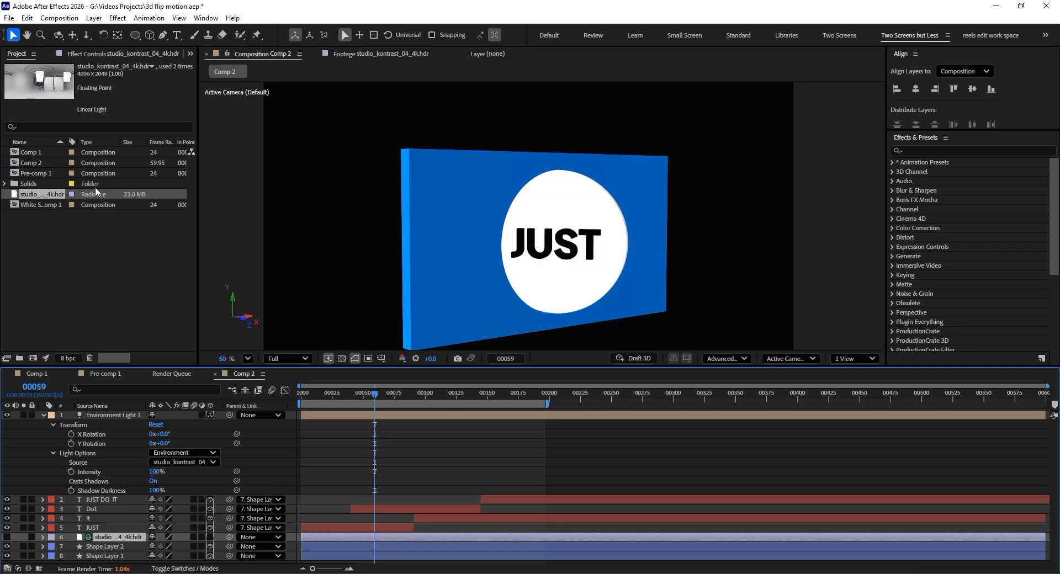
{"action": "left_click_drag", "start_coordinate": [167, 445], "coordinate": [206, 446]}
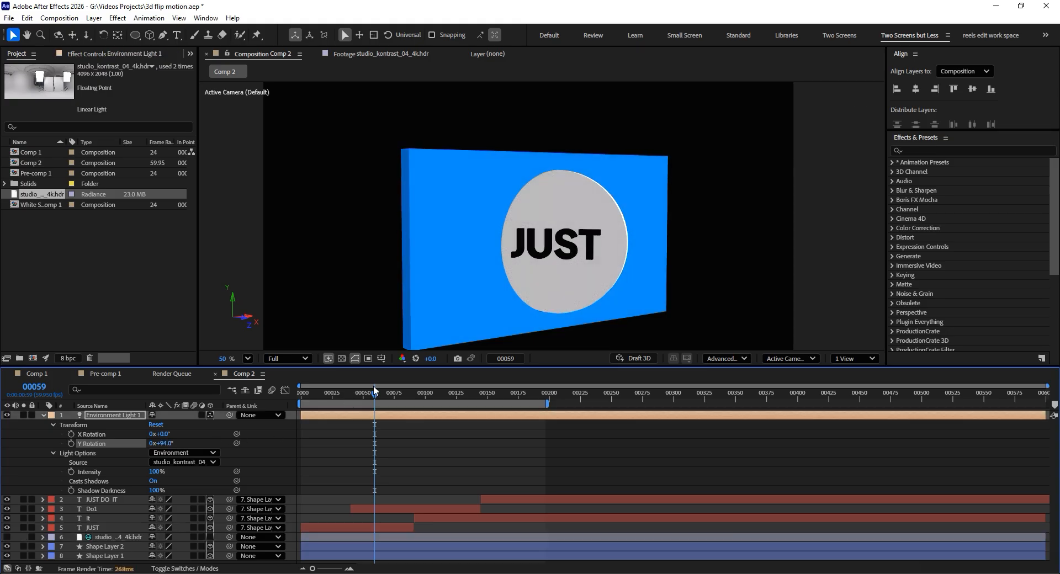
{"action": "left_click_drag", "start_coordinate": [356, 401], "coordinate": [377, 401]}
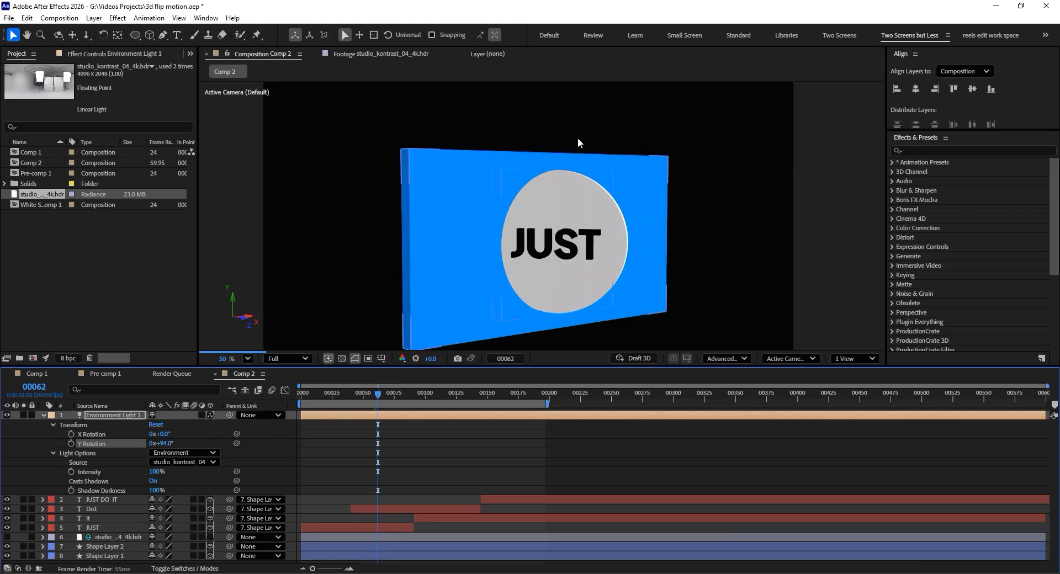
- Fit the Advanced 3D shadow casting box to the scene with Render Quality 10, and check the shadows at frame 124
{"action": "left_click", "coordinate": [714, 360]}
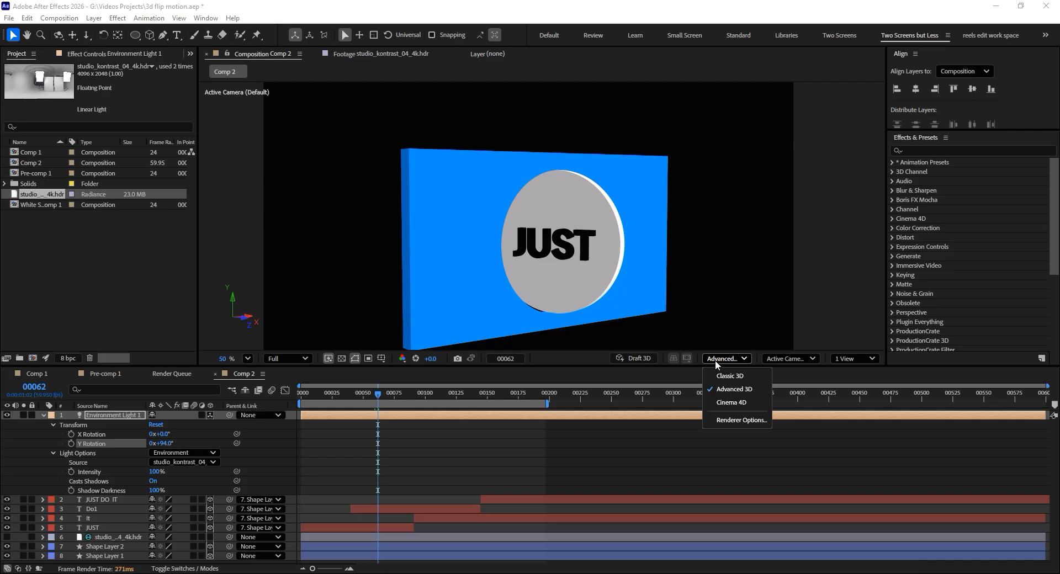
{"action": "left_click", "coordinate": [743, 420]}
{"action": "left_click_drag", "start_coordinate": [907, 160], "coordinate": [594, 211]}
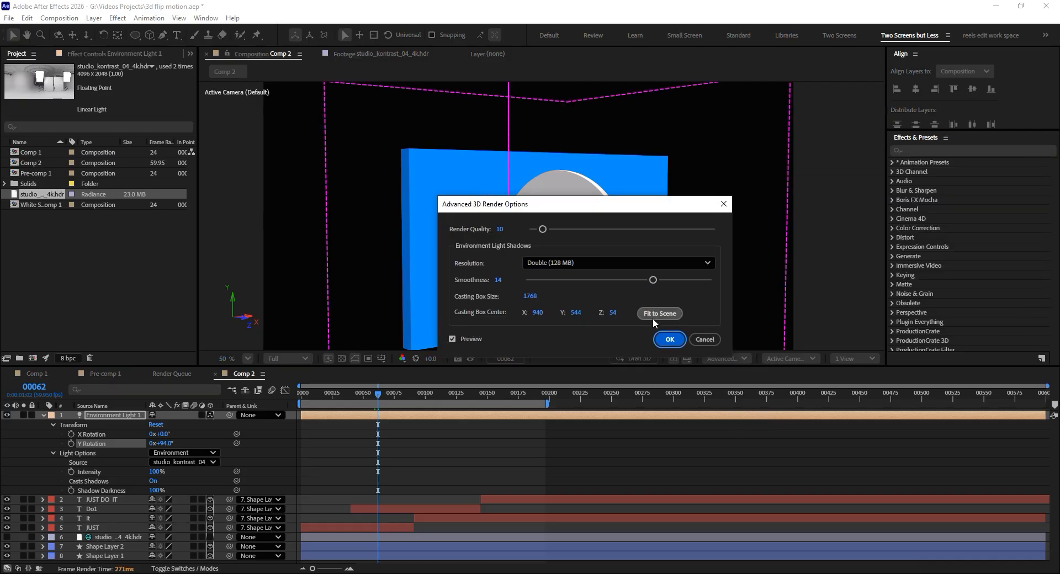
{"action": "left_click", "coordinate": [654, 315]}
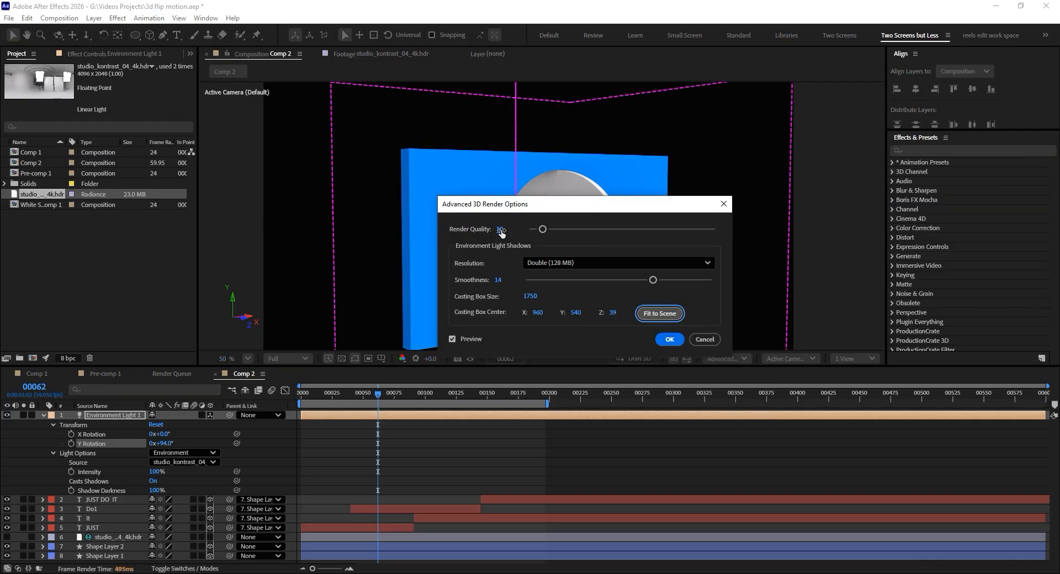
{"action": "left_click", "coordinate": [500, 228]}
{"action": "type", "text": "1"}
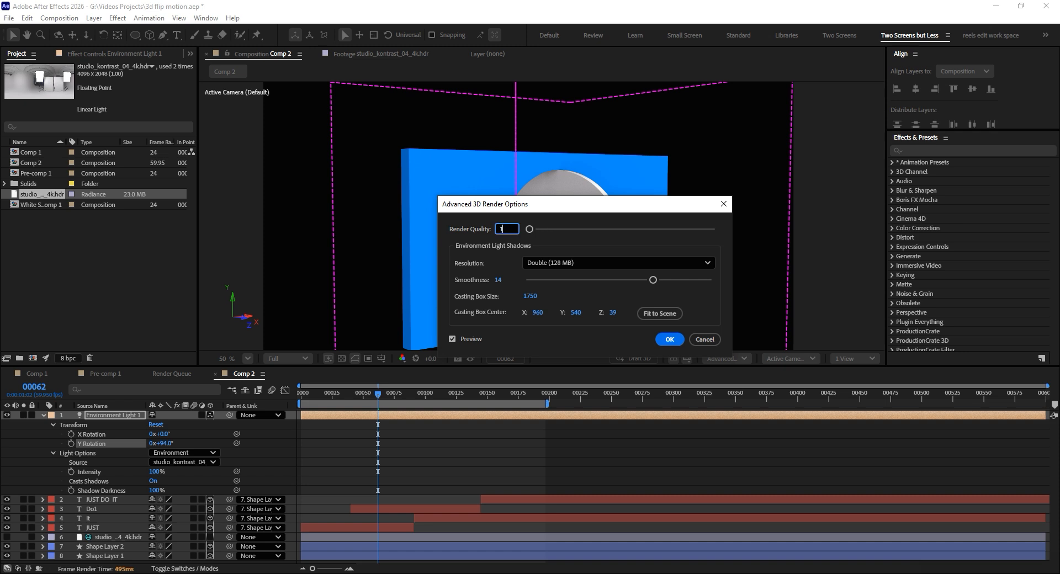
{"action": "type", "text": "0"}
{"action": "key", "text": "Return"}
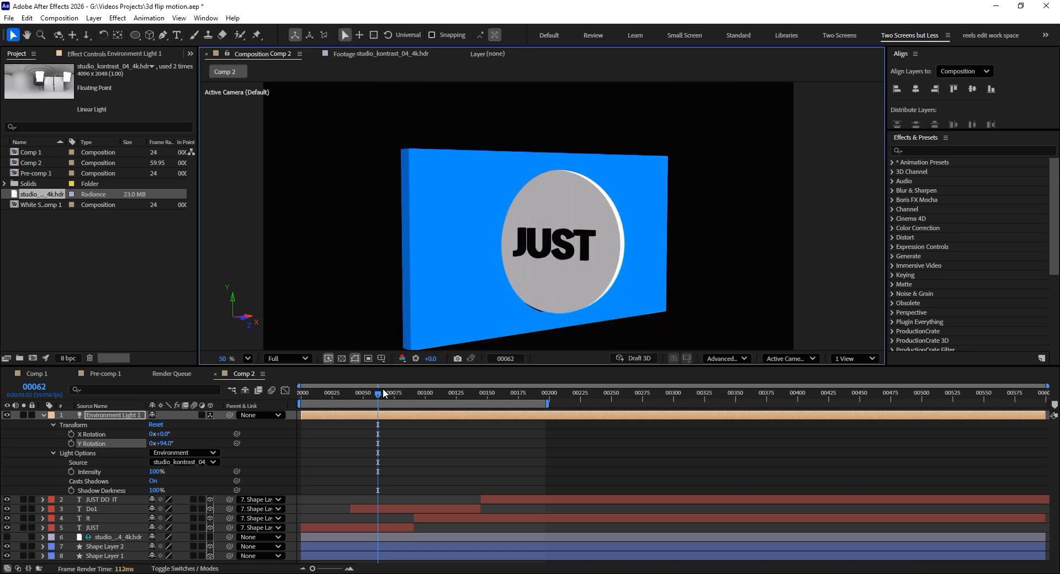
{"action": "left_click_drag", "start_coordinate": [383, 389], "coordinate": [456, 406]}
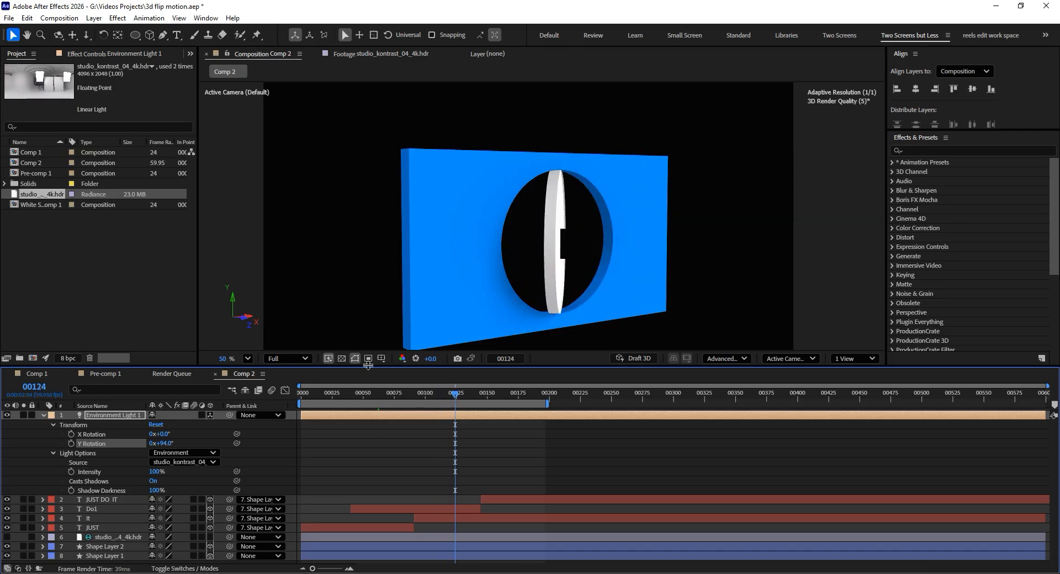
- Switch to Comp 1 and examine its layer stack, camera and null, and the disc flip from frame 1 to frame 12
{"action": "left_click", "coordinate": [38, 375]}
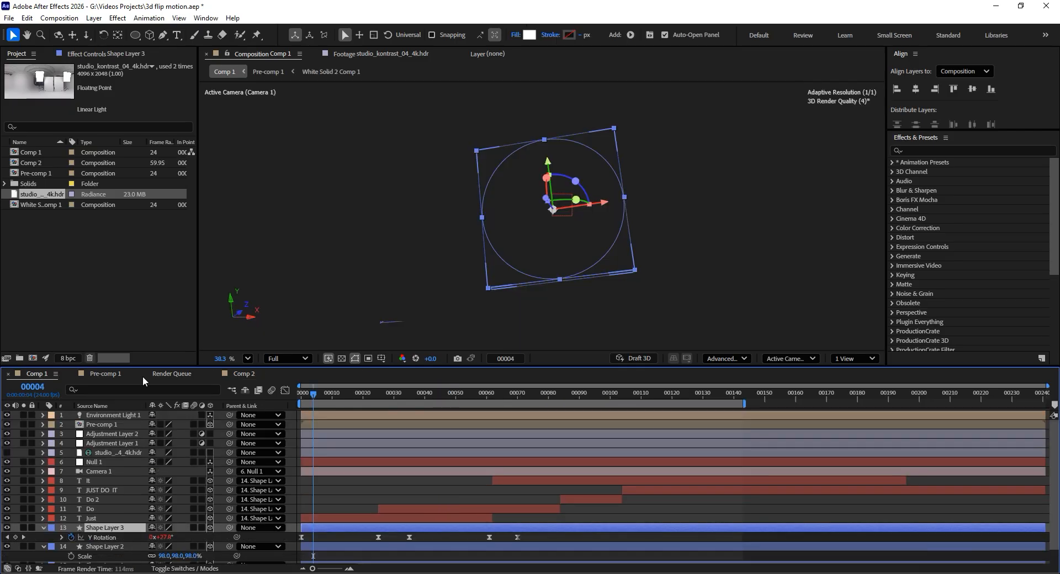
{"action": "left_click", "coordinate": [307, 393]}
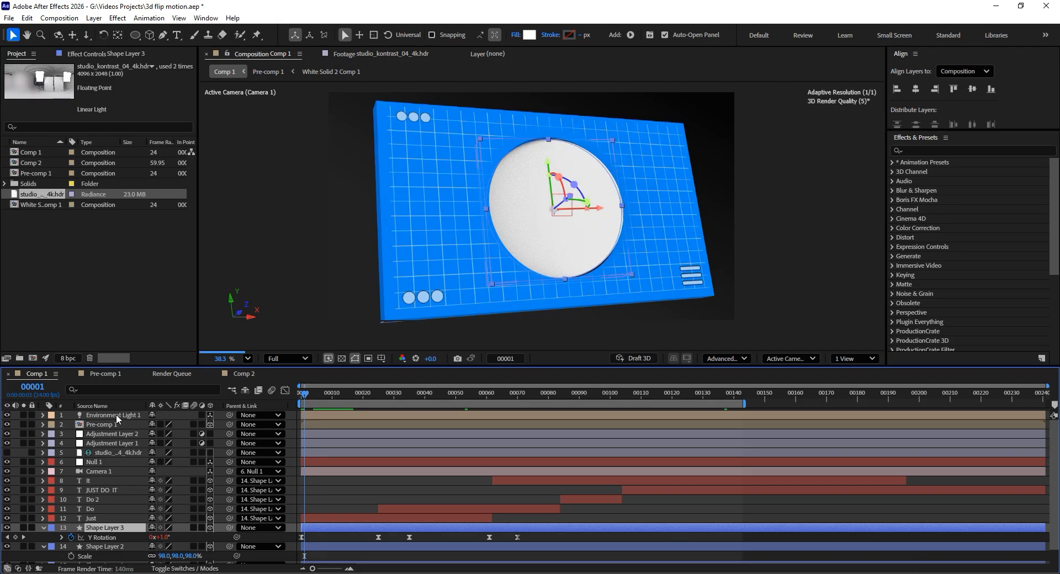
{"action": "left_click", "coordinate": [117, 473]}
{"action": "left_click", "coordinate": [113, 466]}
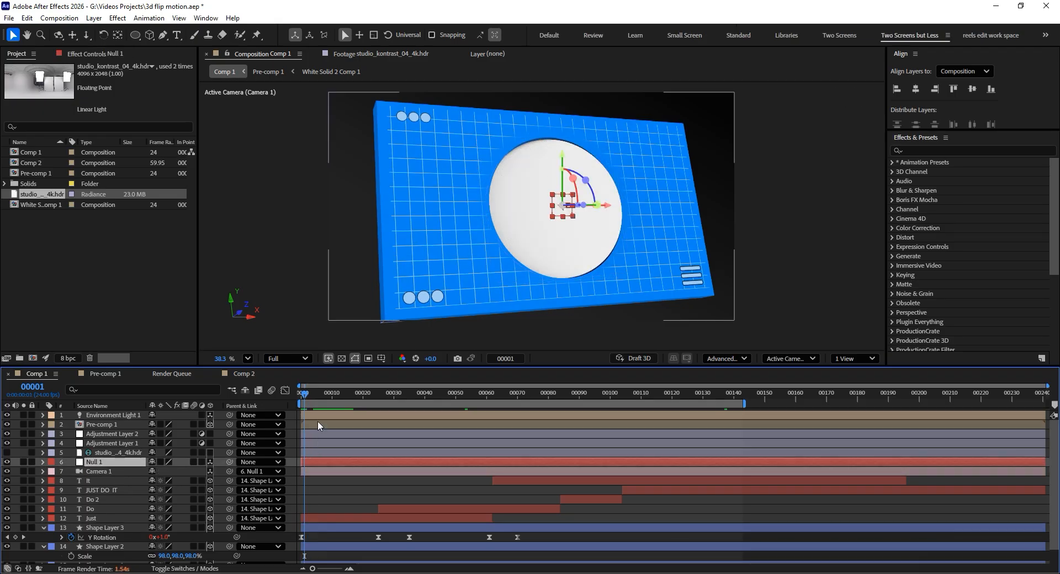
{"action": "left_click_drag", "start_coordinate": [309, 396], "coordinate": [338, 403]}
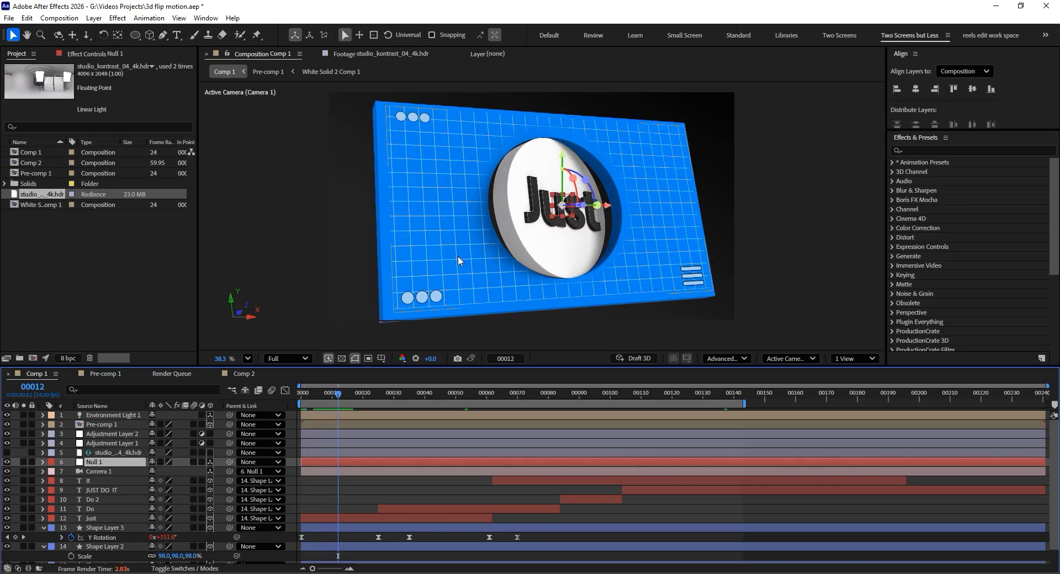
- Open Pre-comp 1 and its nested White Solid 2 Comp 1 to examine the decorative shapes, circular mask and Grid effect
{"action": "double_click", "coordinate": [96, 425]}
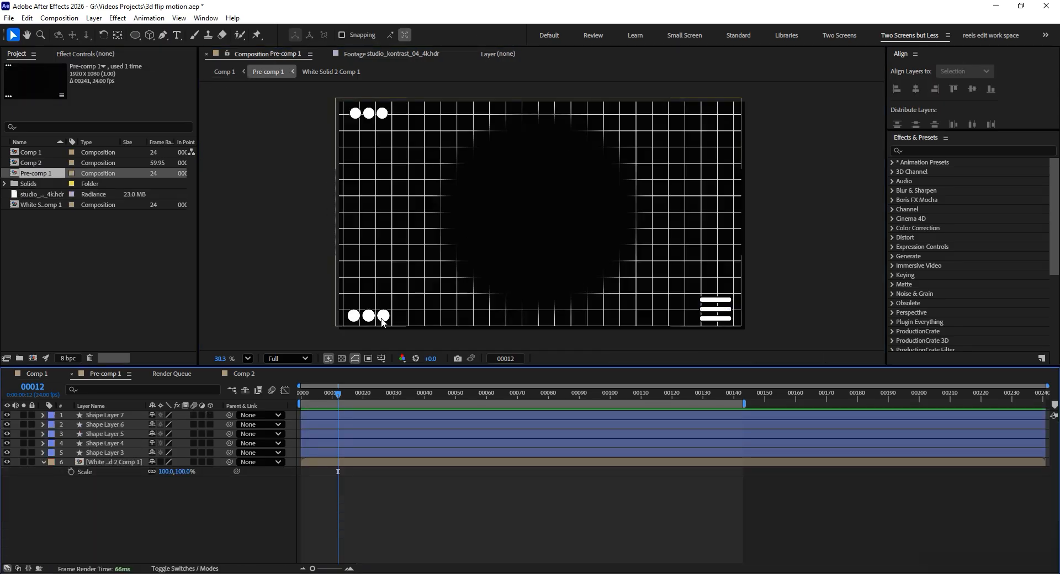
{"action": "left_click", "coordinate": [107, 416]}
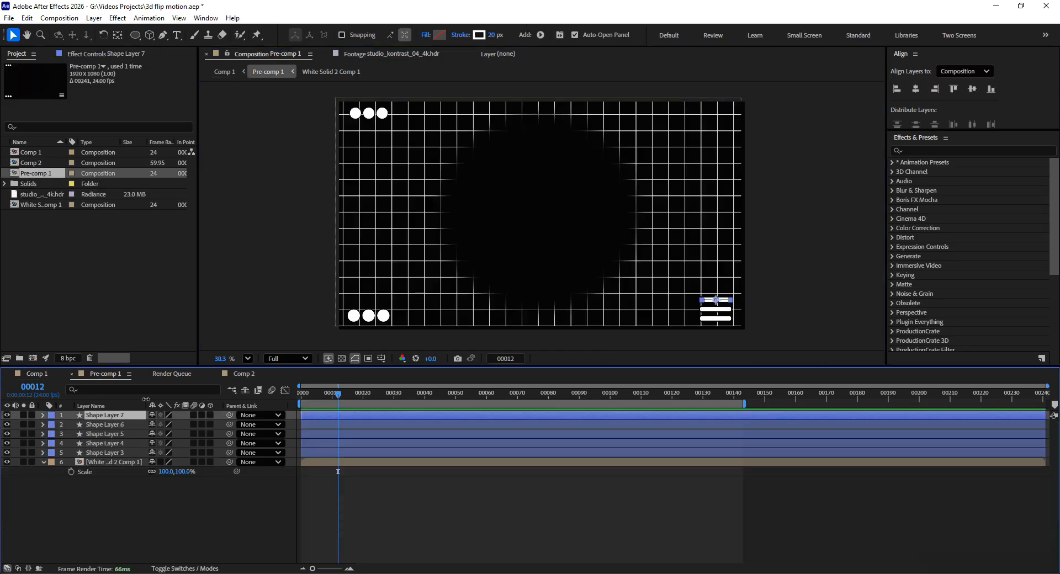
{"action": "left_click", "coordinate": [754, 313]}
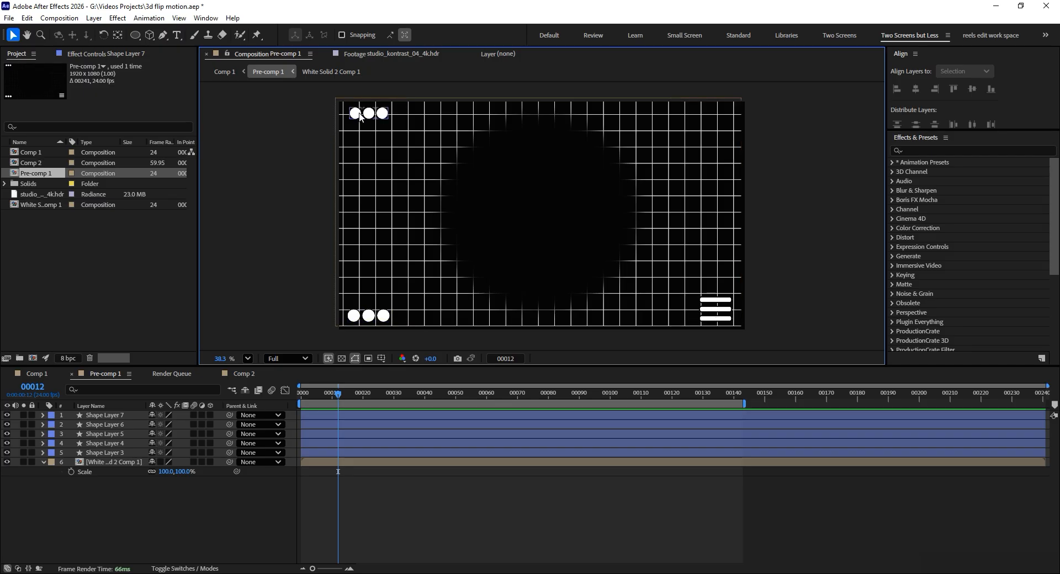
{"action": "left_click", "coordinate": [387, 231]}
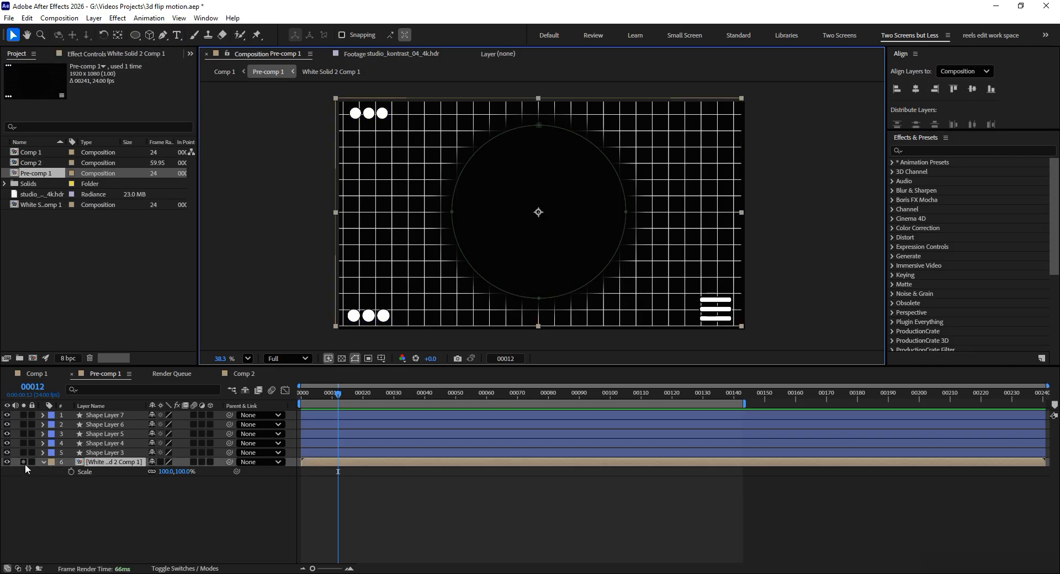
{"action": "double_click", "coordinate": [93, 463]}
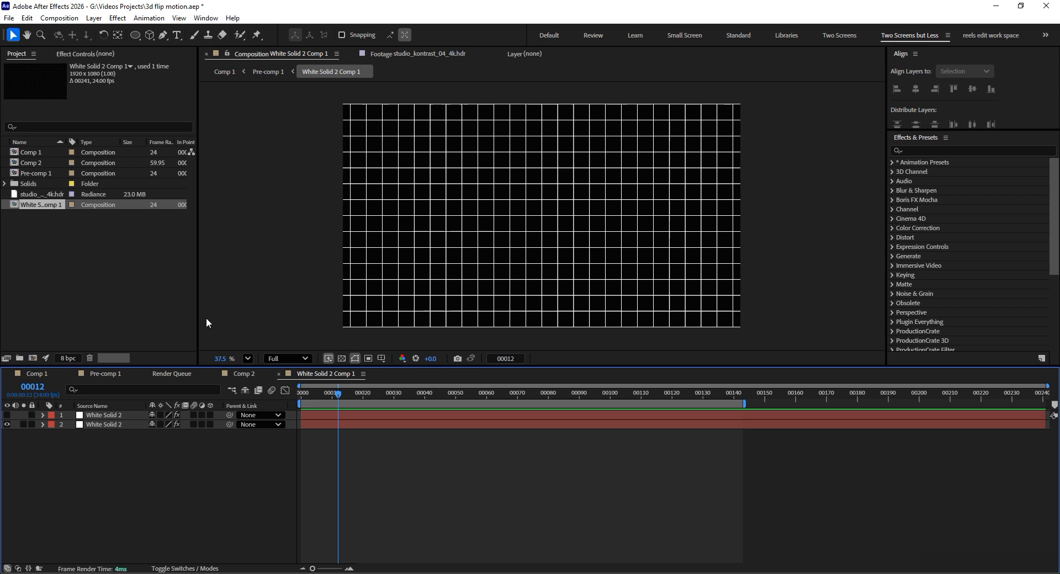
{"action": "left_click", "coordinate": [107, 415]}
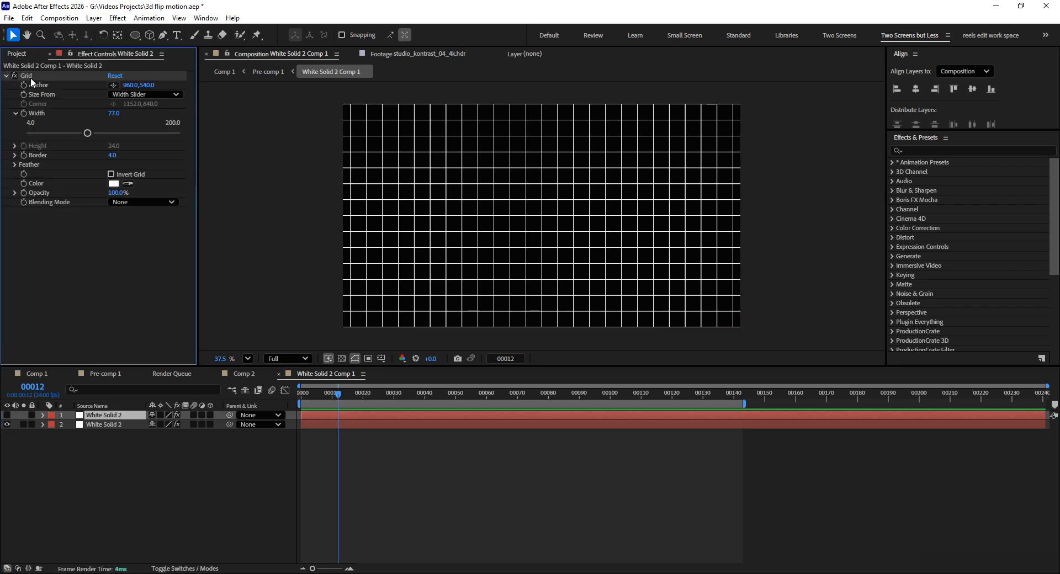
{"action": "left_click", "coordinate": [31, 77]}
- Revisit Comp 2 and Pre-comp 1 for comparison, and review Comp 1's disc animation through frame 82
{"action": "left_click", "coordinate": [243, 374]}
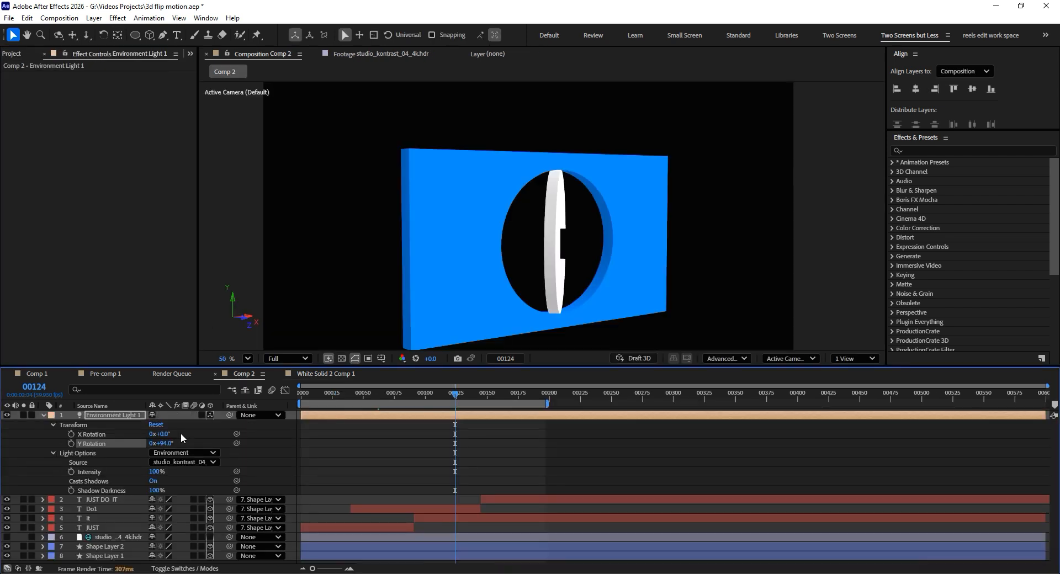
{"action": "left_click", "coordinate": [101, 374]}
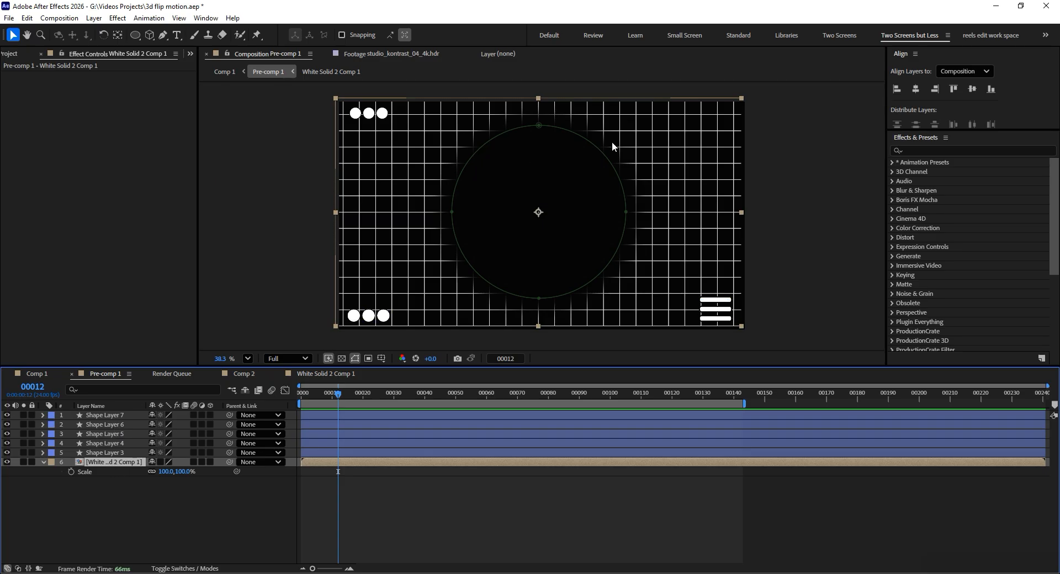
{"action": "left_click", "coordinate": [25, 374]}
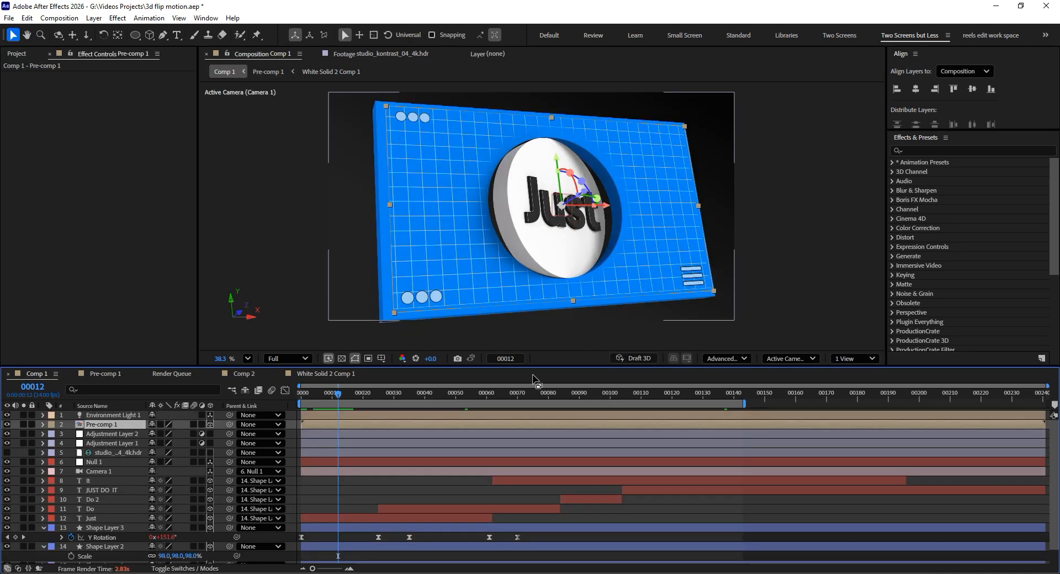
{"action": "left_click_drag", "start_coordinate": [319, 401], "coordinate": [544, 403]}
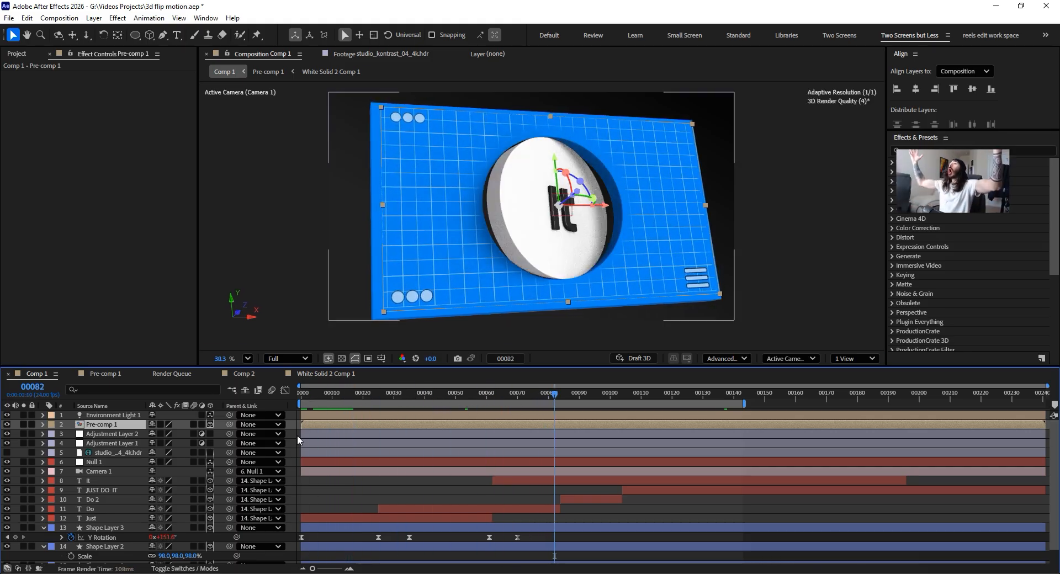
- Close the White Solid 2 Comp 1 and Comp 2 timelines, return to Comp 1 and deselect its layers
{"action": "left_click", "coordinate": [295, 374]}
{"action": "left_click", "coordinate": [279, 374]}
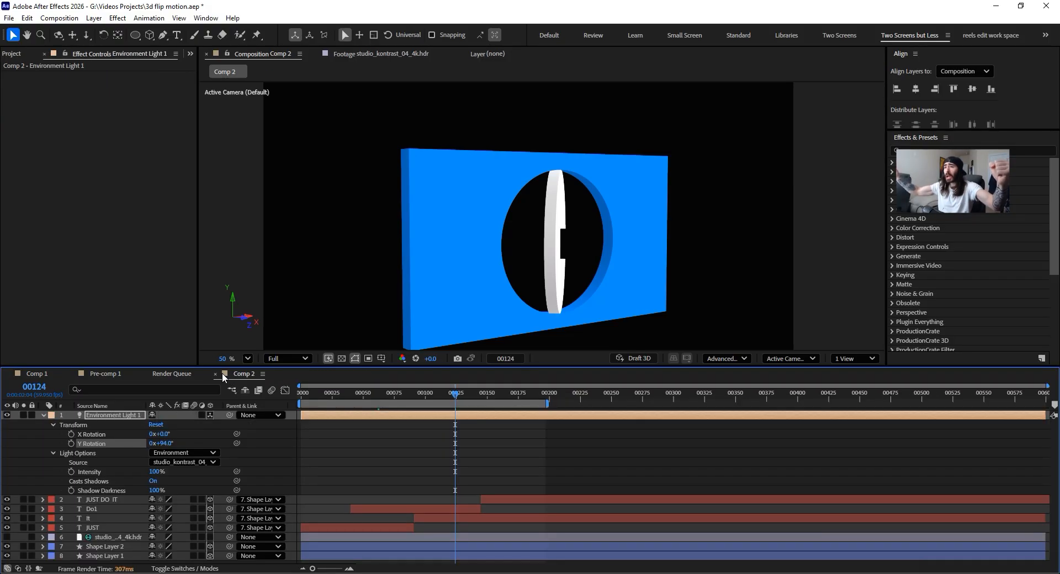
{"action": "left_click", "coordinate": [218, 374]}
{"action": "left_click", "coordinate": [41, 376]}
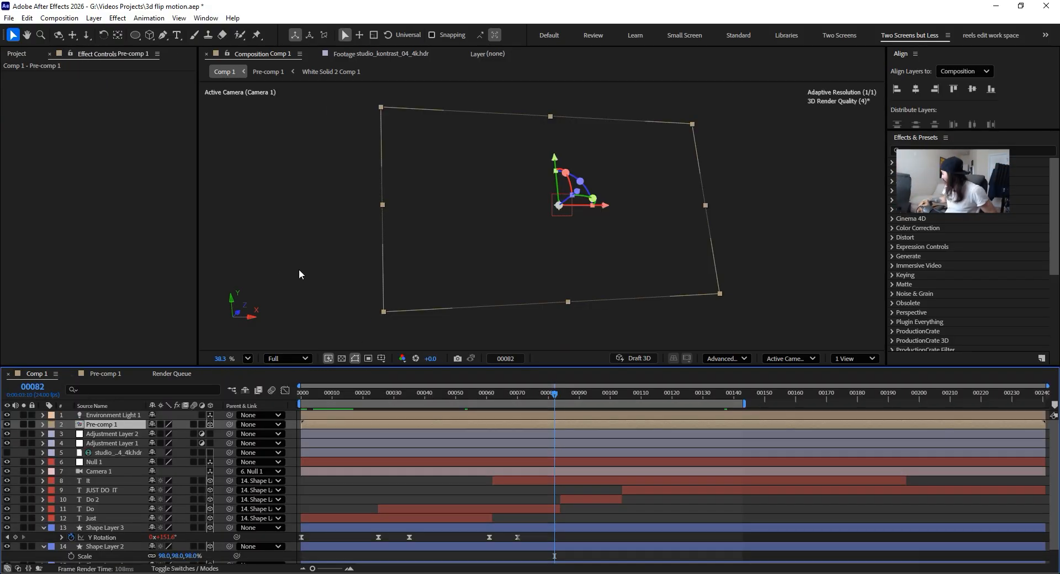
{"action": "left_click", "coordinate": [724, 271]}
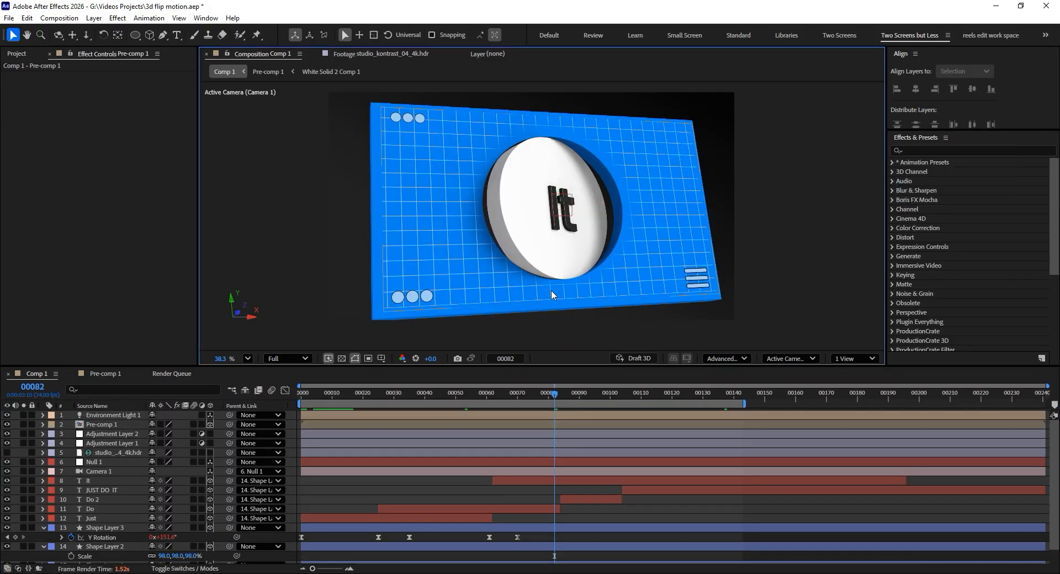
- Go to frame 18 in Comp 1 and expand the Just text layer to examine its Material Options, including Casts Shadows
{"action": "left_click", "coordinate": [379, 403]}
{"action": "left_click_drag", "start_coordinate": [345, 399], "coordinate": [359, 396]}
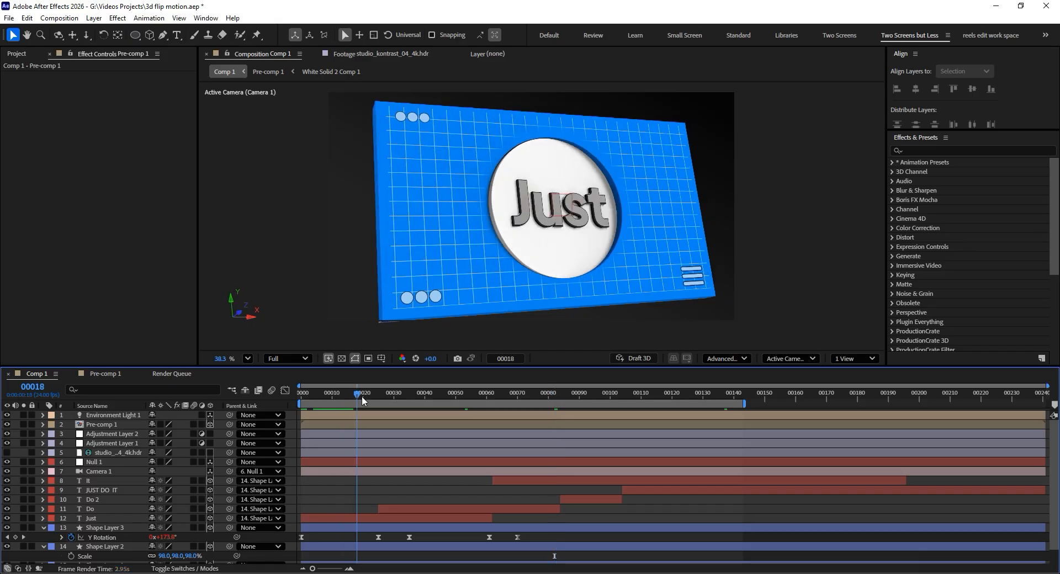
{"action": "left_click", "coordinate": [519, 214]}
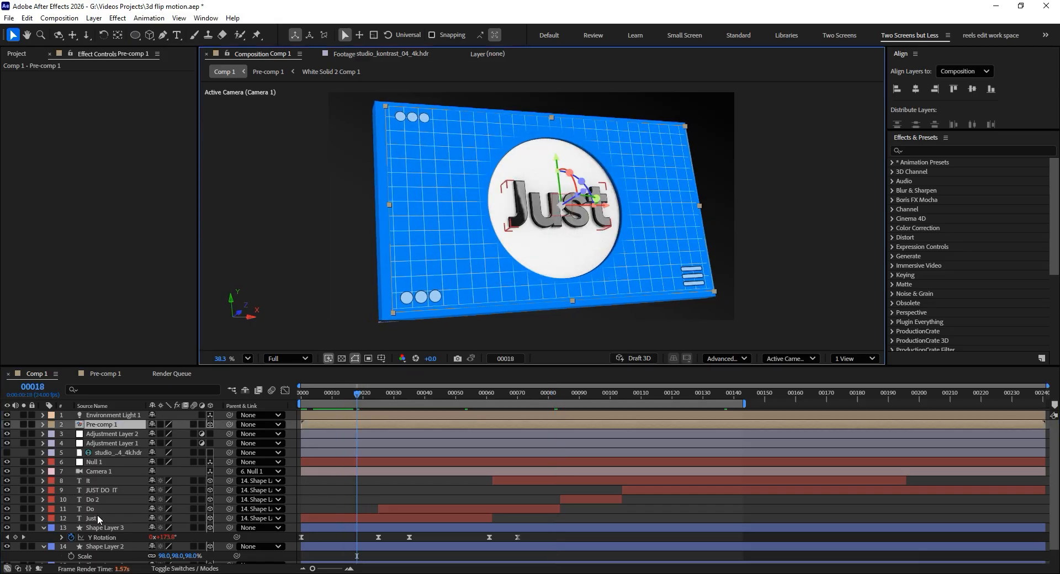
{"action": "left_click", "coordinate": [97, 518]}
{"action": "left_click", "coordinate": [43, 522]}
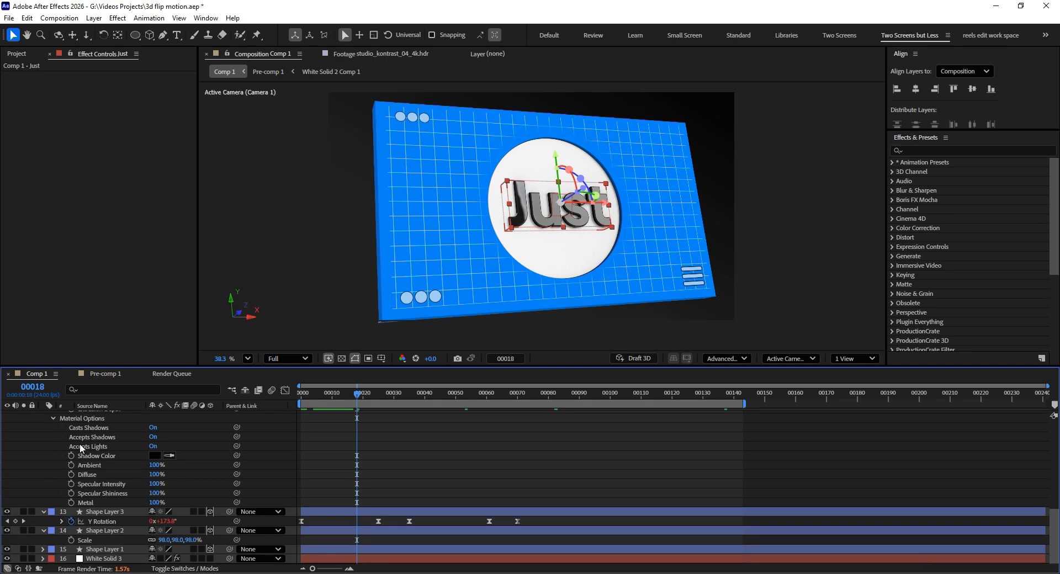
{"action": "left_click", "coordinate": [93, 424]}
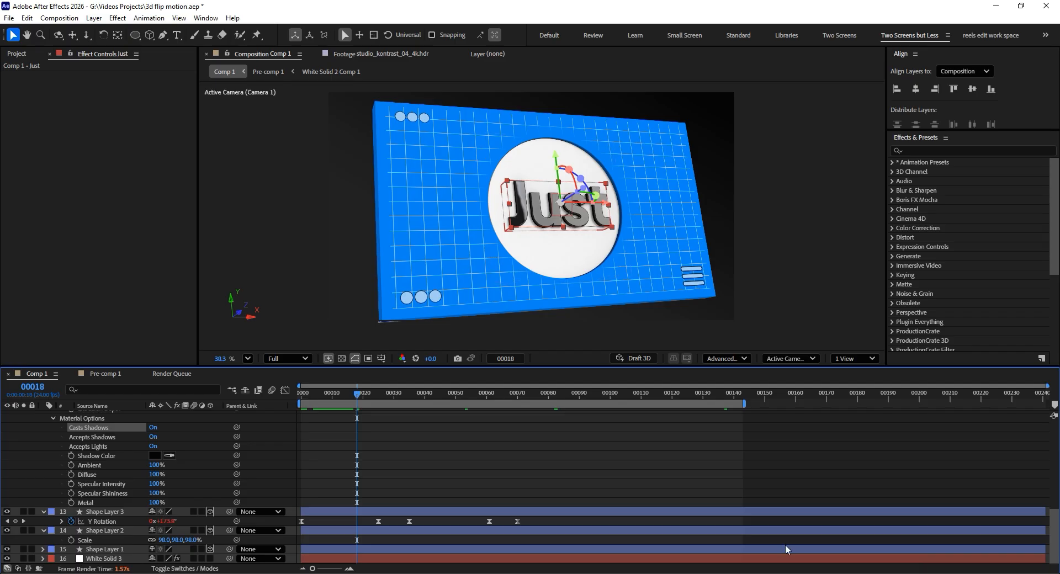
- Compare the Just text's shading at frames 12 and 18, review its Geometry Options, and collapse the layer's properties
{"action": "mouse_move", "coordinate": [357, 394]}
{"action": "left_mouse_down"}
{"action": "mouse_move", "coordinate": [310, 394]}
{"action": "mouse_move", "coordinate": [339, 395]}
{"action": "left_mouse_up"}
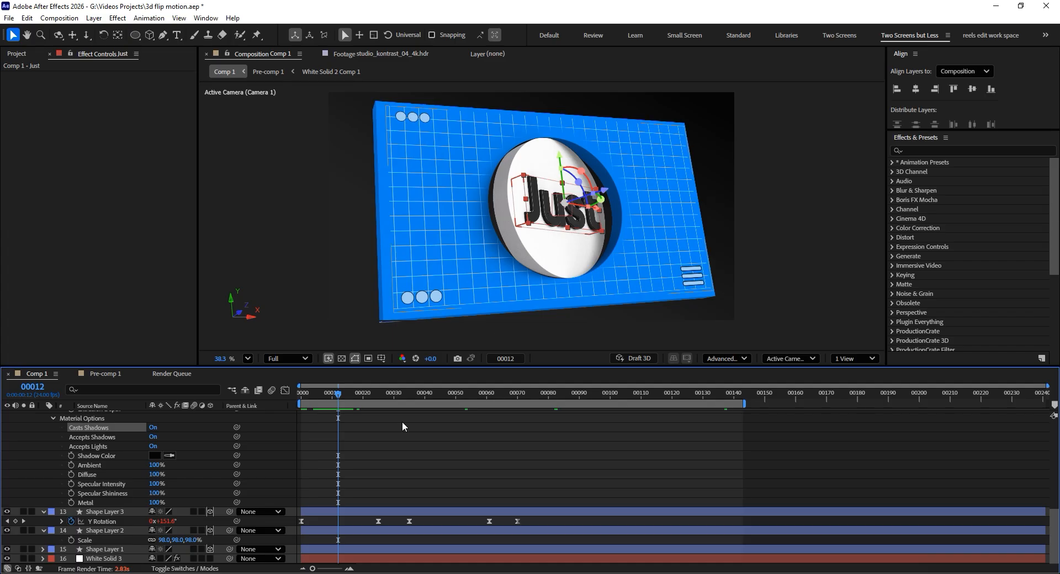
{"action": "left_click_drag", "start_coordinate": [346, 395], "coordinate": [356, 399]}
{"action": "scroll", "coordinate": [111, 441], "scroll_direction": "up", "scroll_amount": 4}
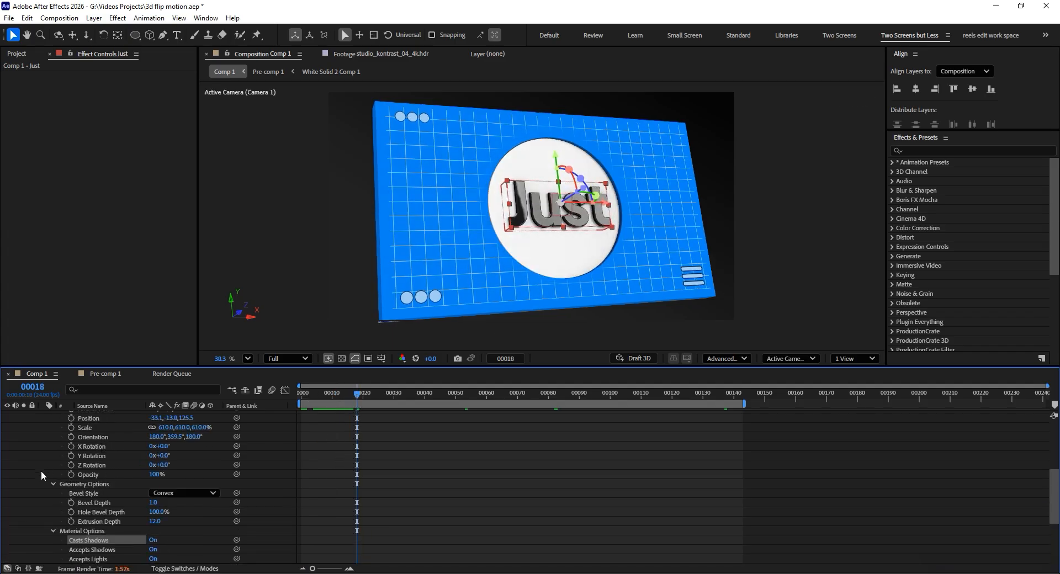
{"action": "scroll", "coordinate": [41, 470], "scroll_direction": "up", "scroll_amount": 5}
{"action": "left_click", "coordinate": [42, 493]}
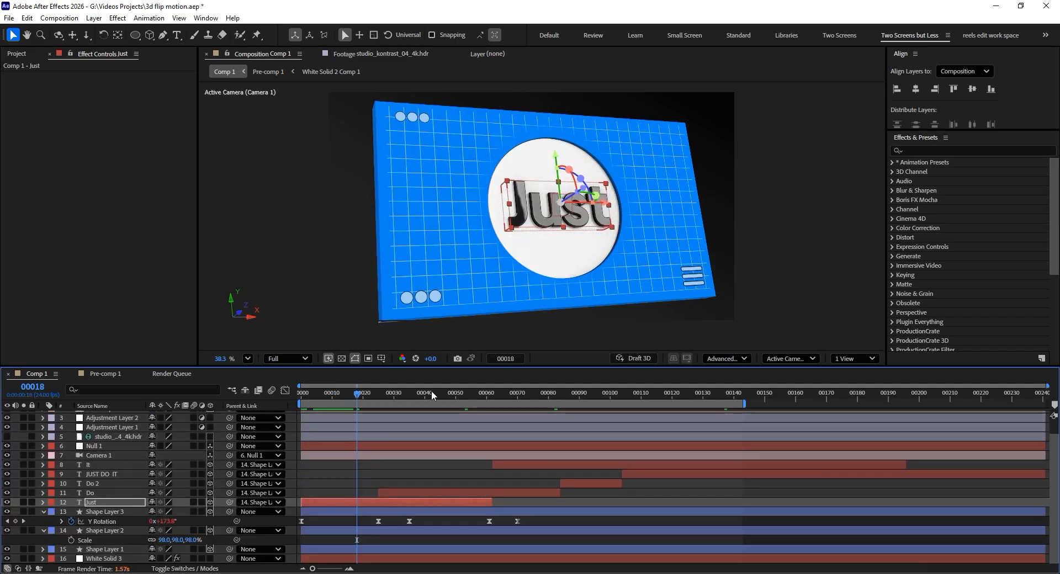